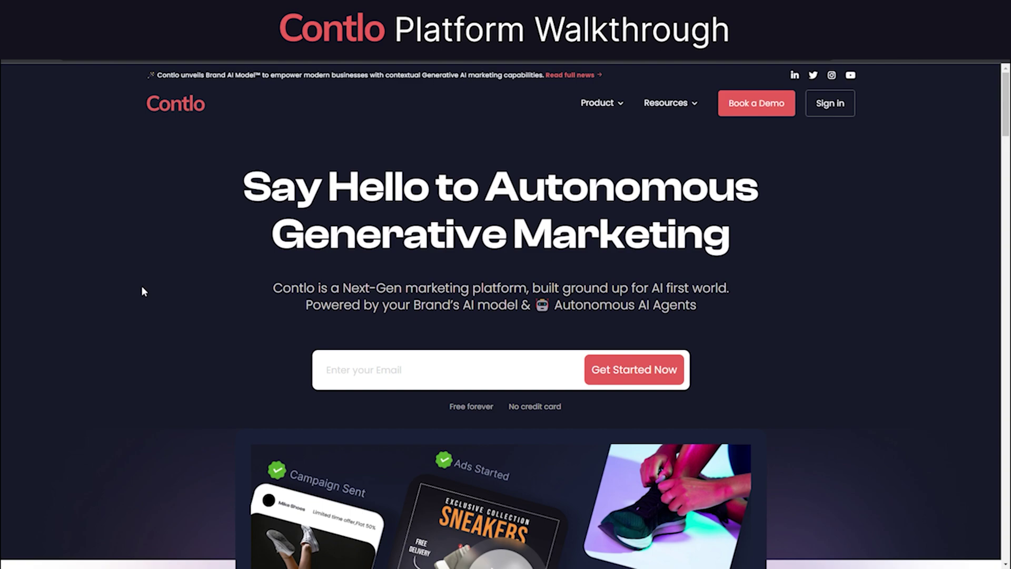
Step: Scroll through the Contlo homepage and the Brand AI Model page
scroll(142, 288, "down", 10)
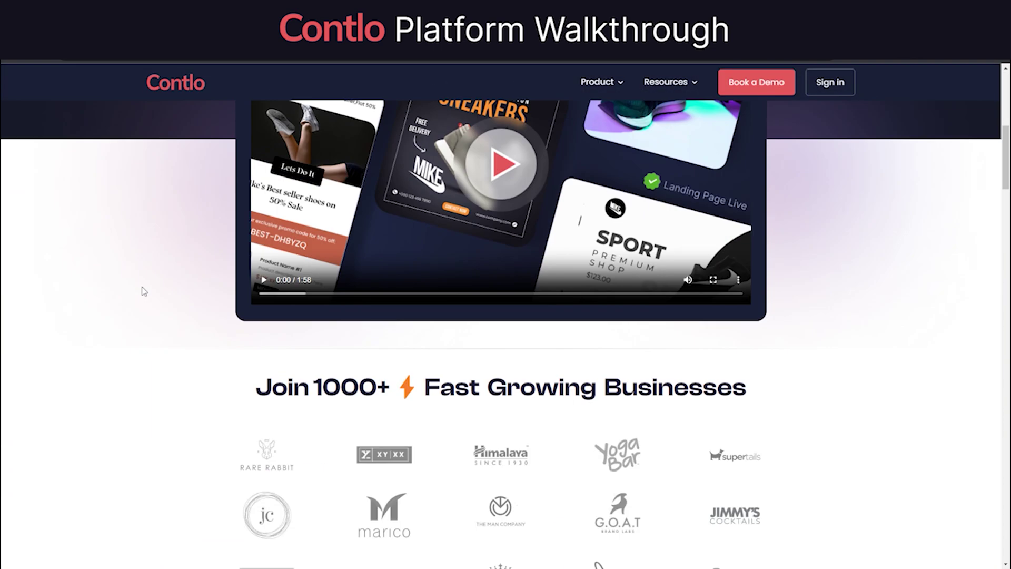
scroll(144, 294, "down", 15)
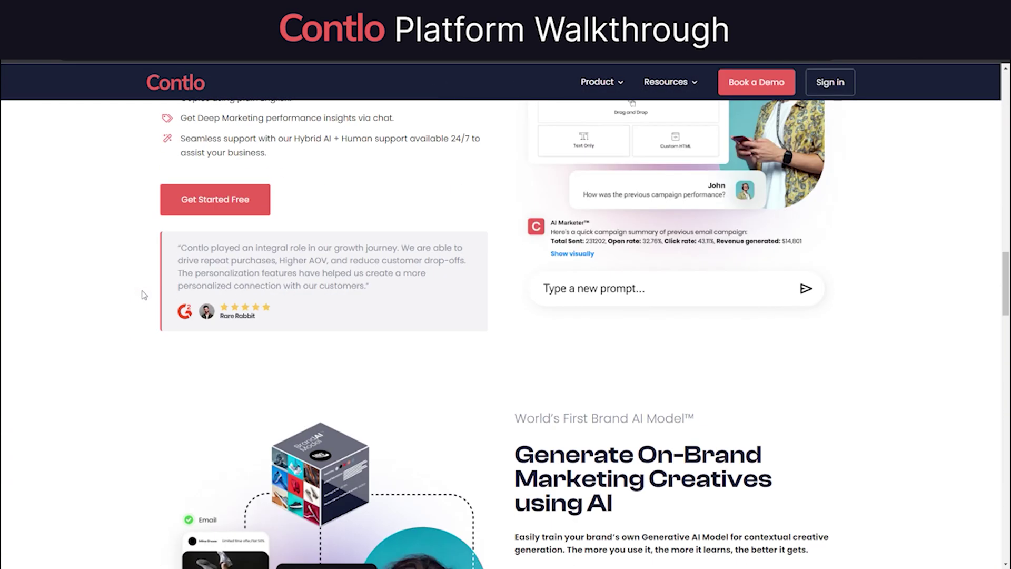
scroll(144, 295, "down", 12)
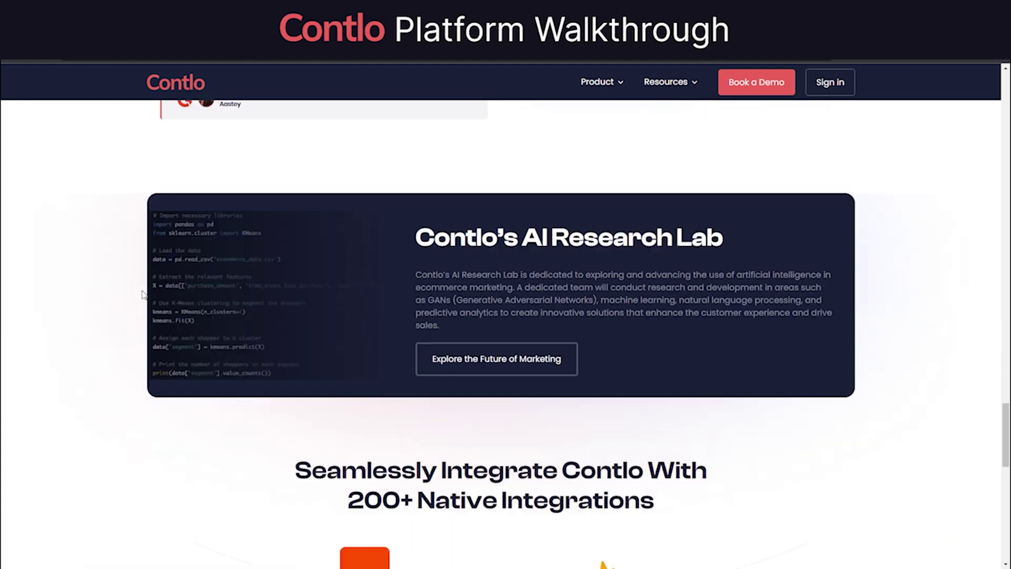
scroll(143, 295, "up", 5)
scroll(144, 295, "up", 20)
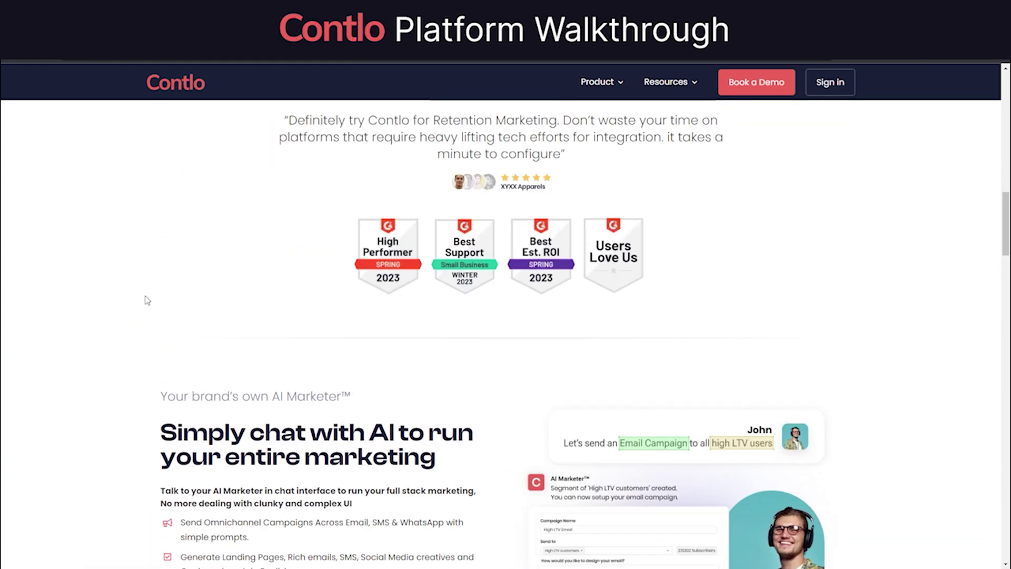
scroll(147, 300, "up", 5)
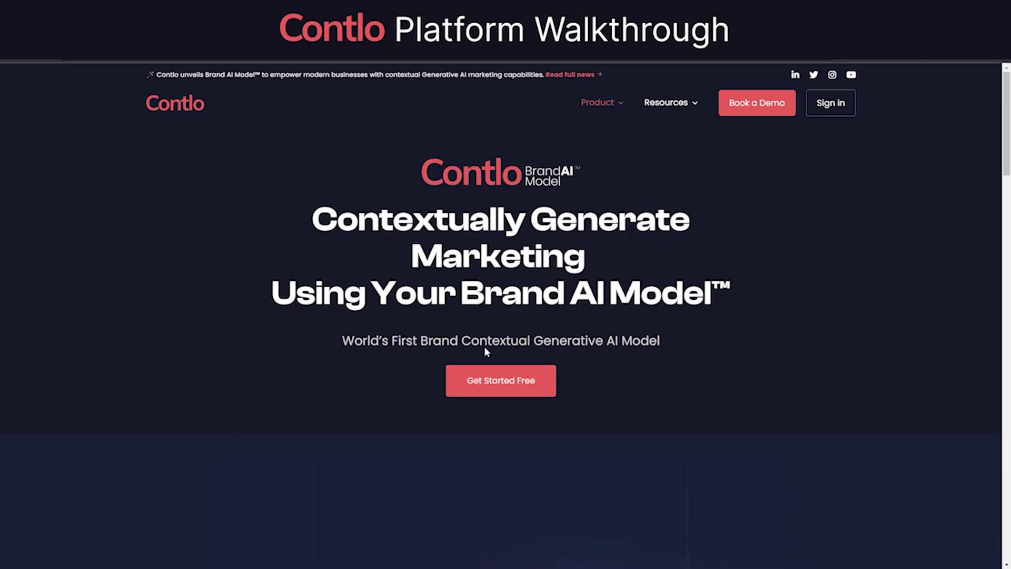
scroll(485, 350, "down", 12)
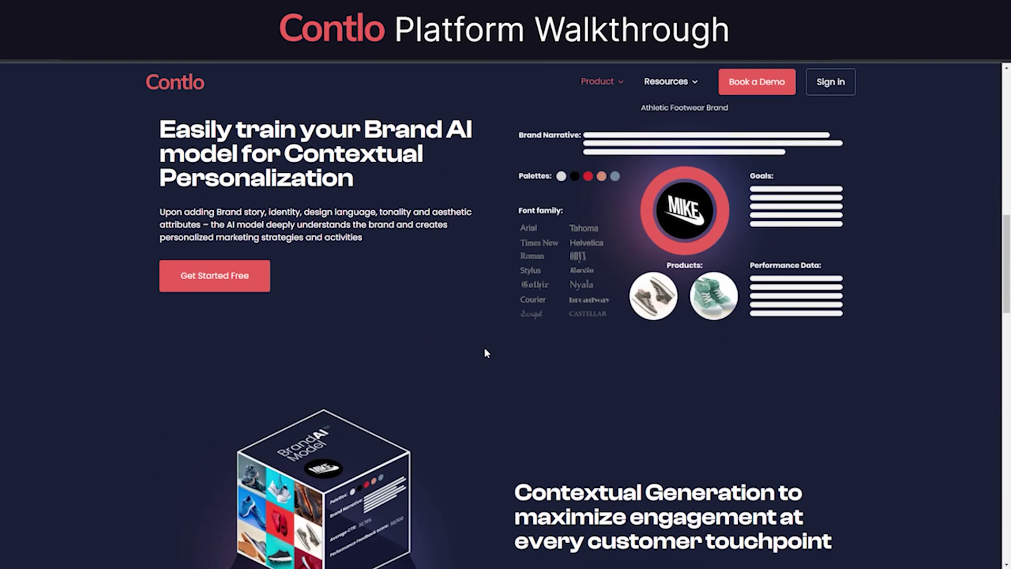
scroll(484, 352, "down", 5)
scroll(485, 352, "up", 14)
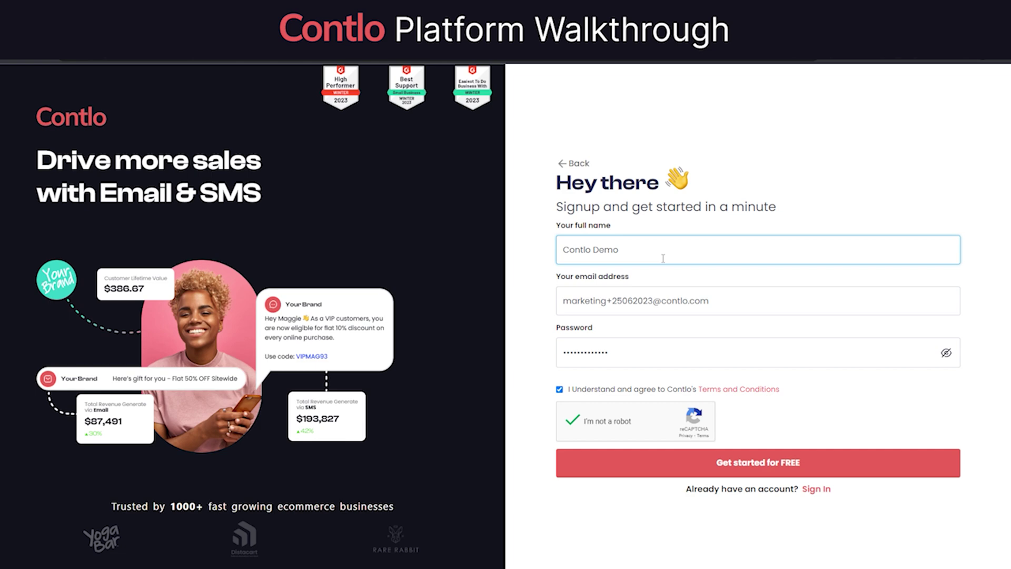
Step: Submit the email and password signup details and verify the emailed code
left_click(724, 307)
left_click(656, 363)
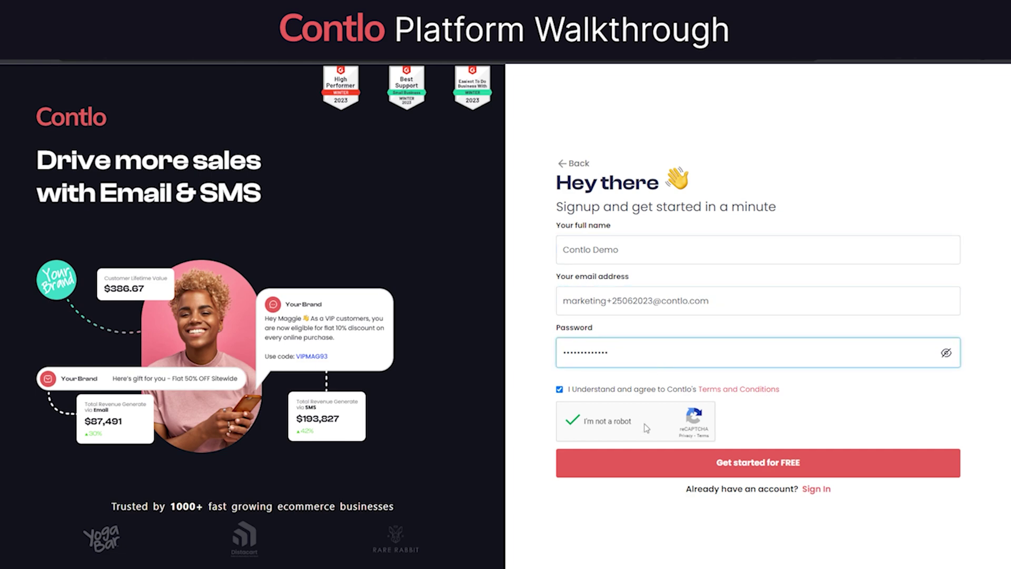
left_click(647, 464)
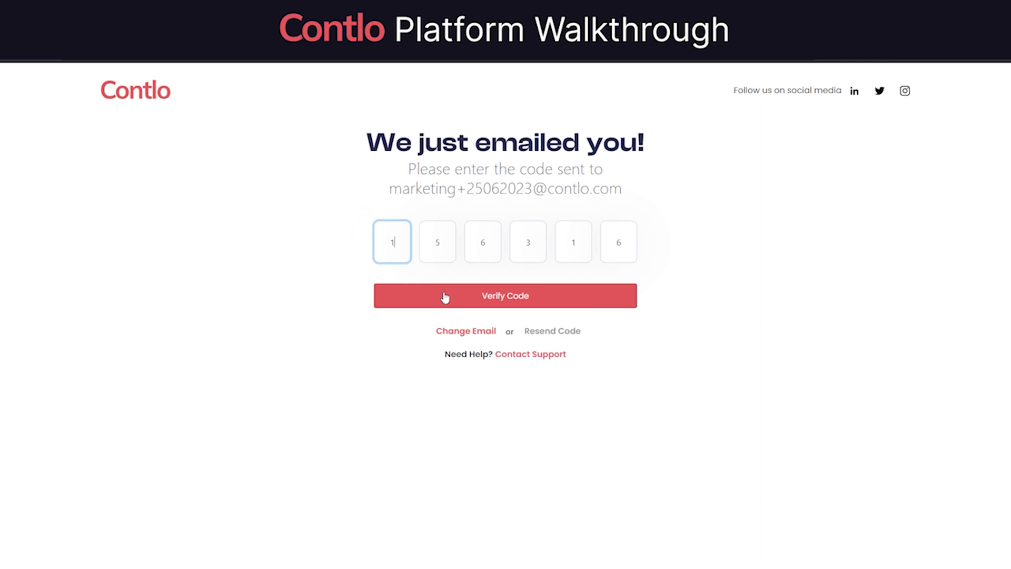
left_click(445, 296)
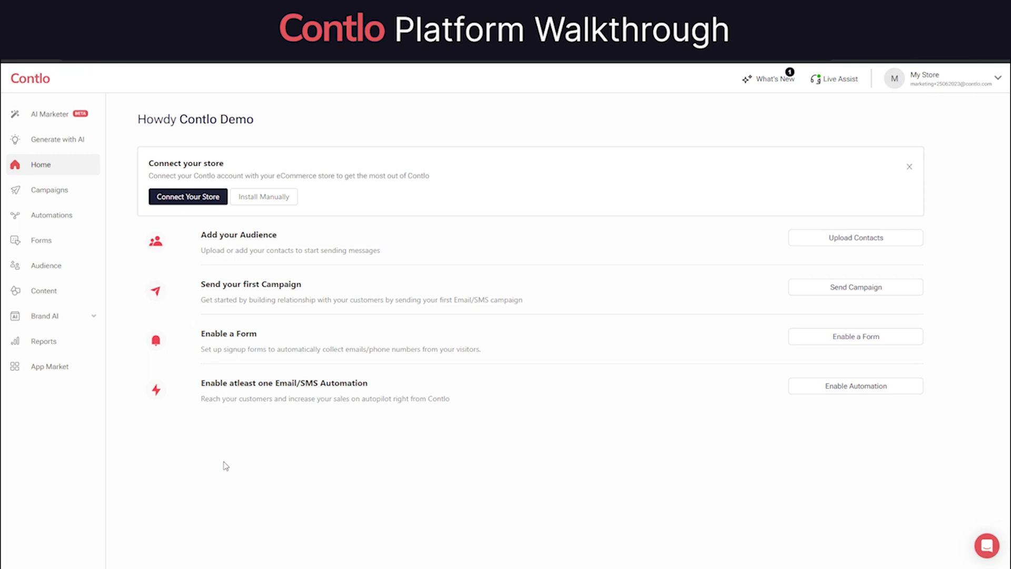
Step: Try connecting a Shopify store, briefly picking WooCommerce, then back out to the home dashboard
left_click(197, 198)
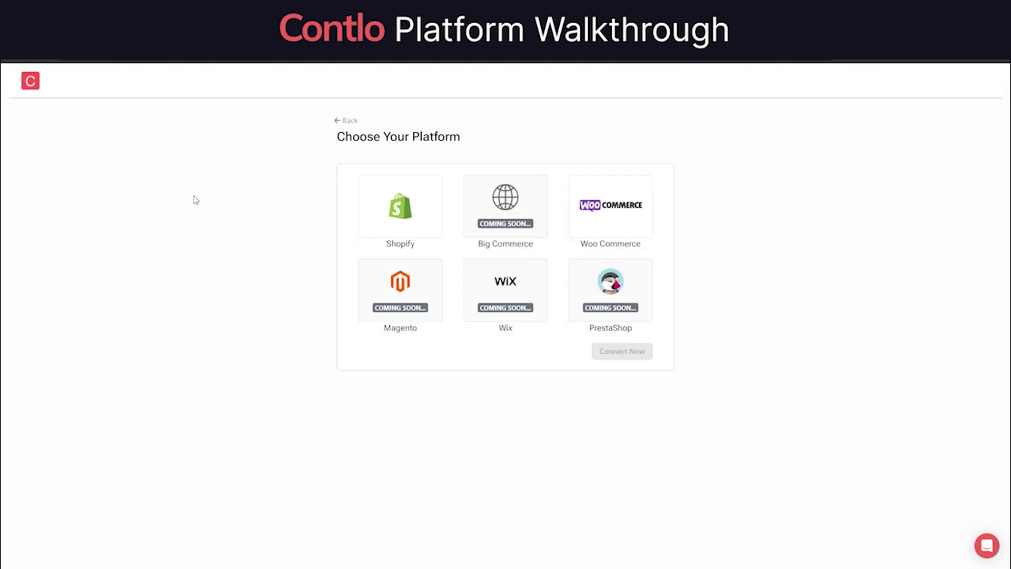
left_click(389, 212)
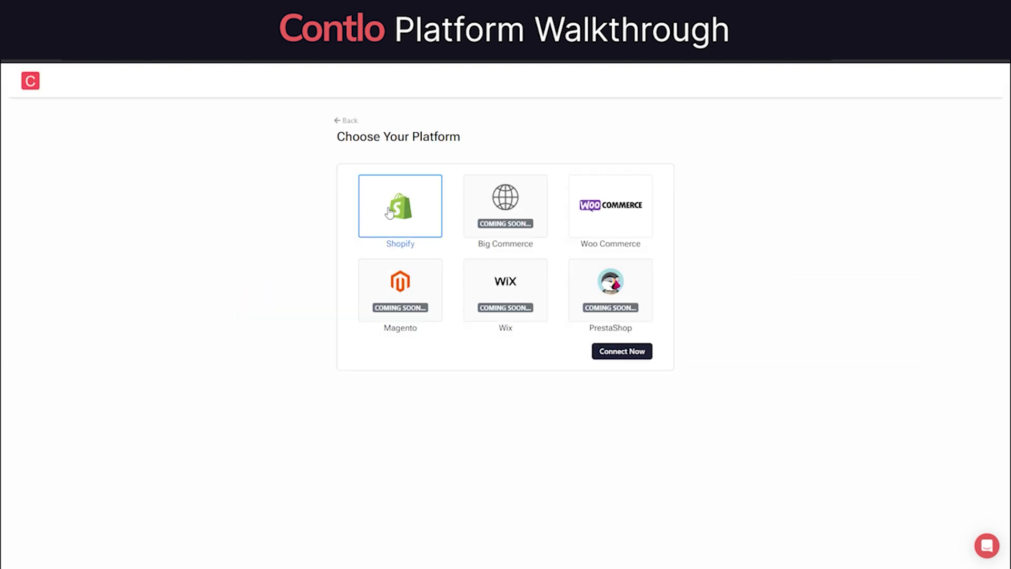
left_click(613, 225)
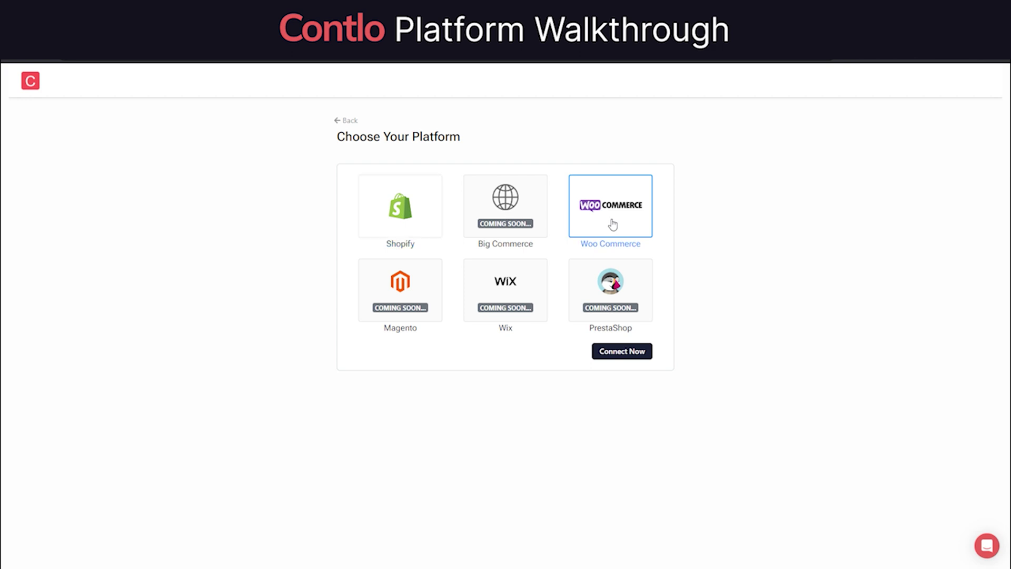
left_click(393, 217)
left_click(613, 352)
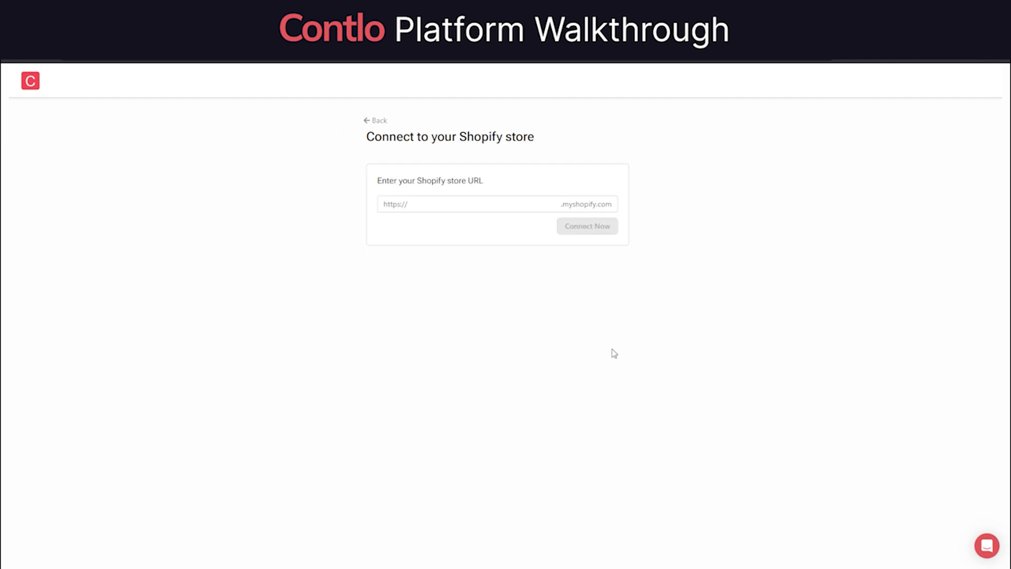
left_click(375, 121)
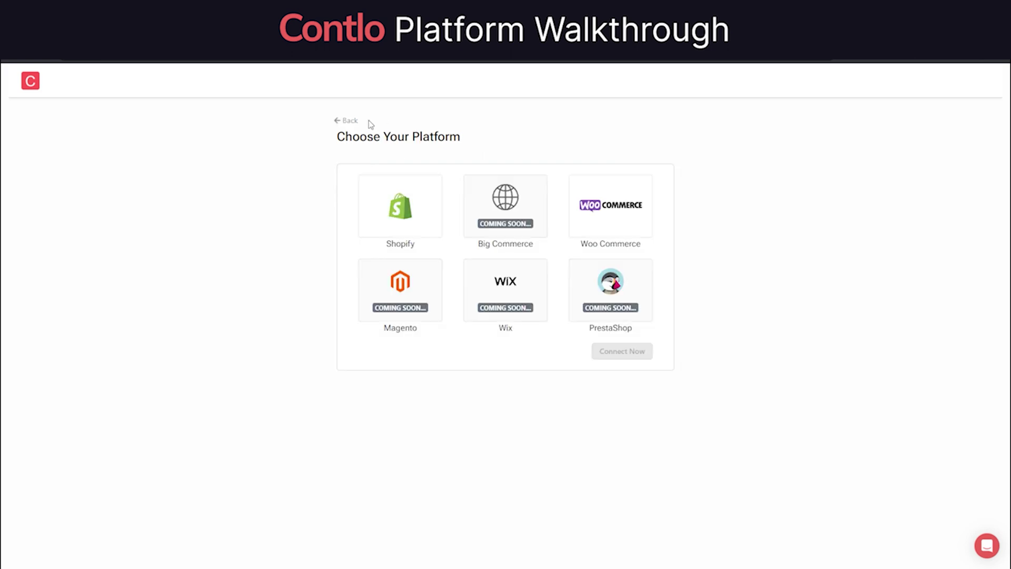
left_click(343, 120)
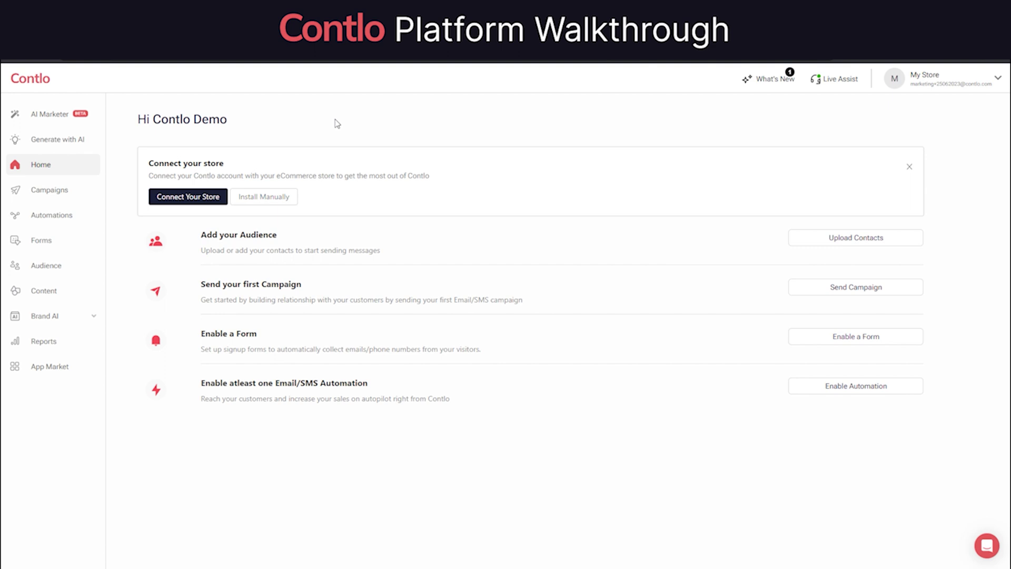
left_click(60, 265)
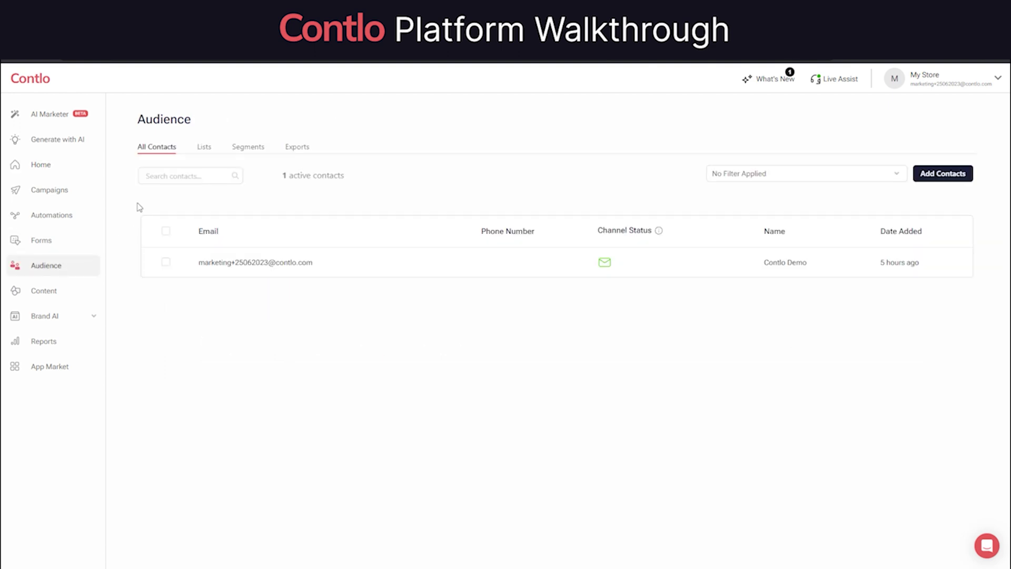
left_click(242, 271)
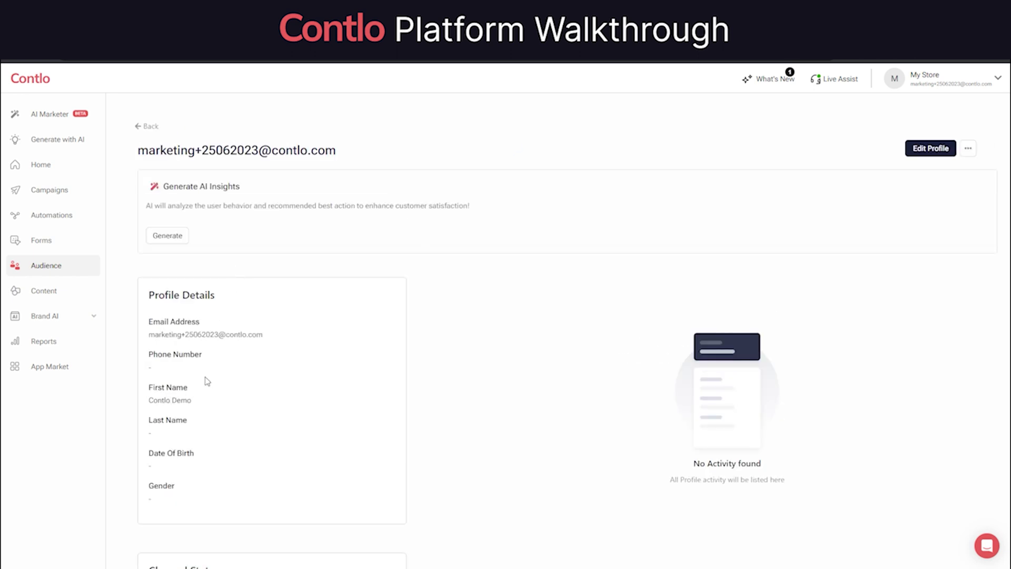
scroll(227, 379, "down", 2)
scroll(228, 377, "down", 6)
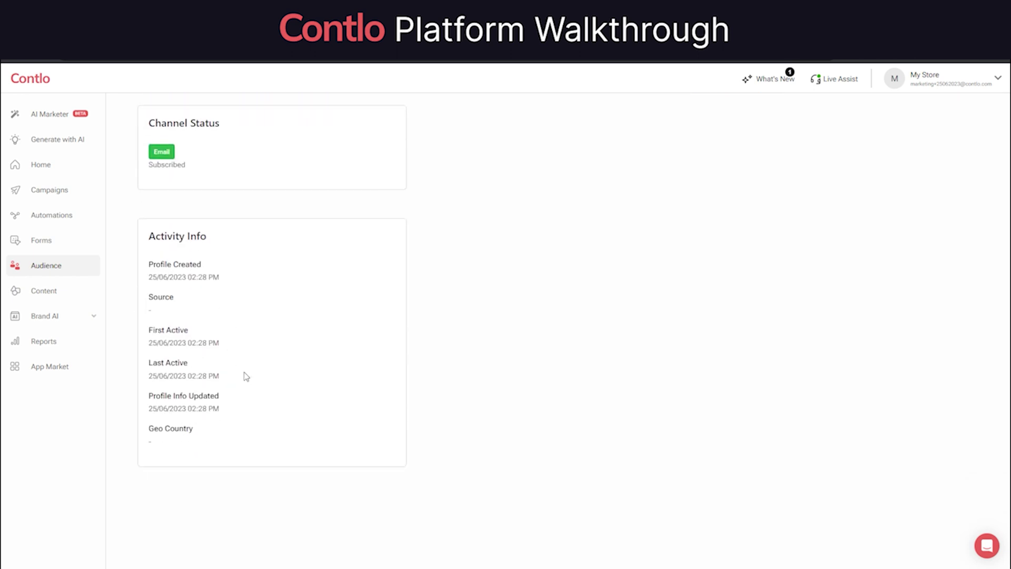
scroll(246, 377, "up", 7)
scroll(283, 375, "up", 2)
left_click_drag(693, 463, 797, 478)
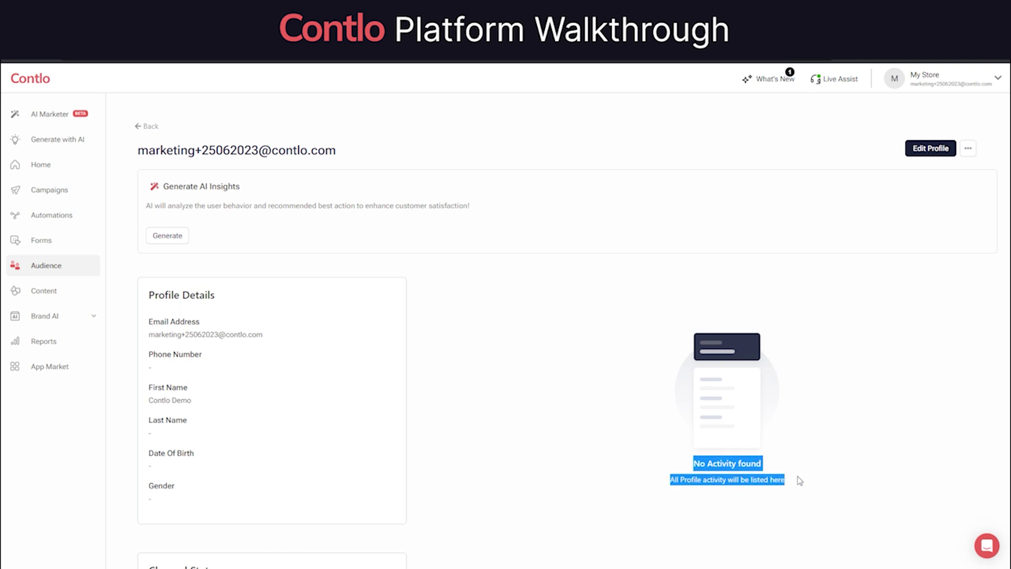
left_click(539, 413)
left_click(143, 128)
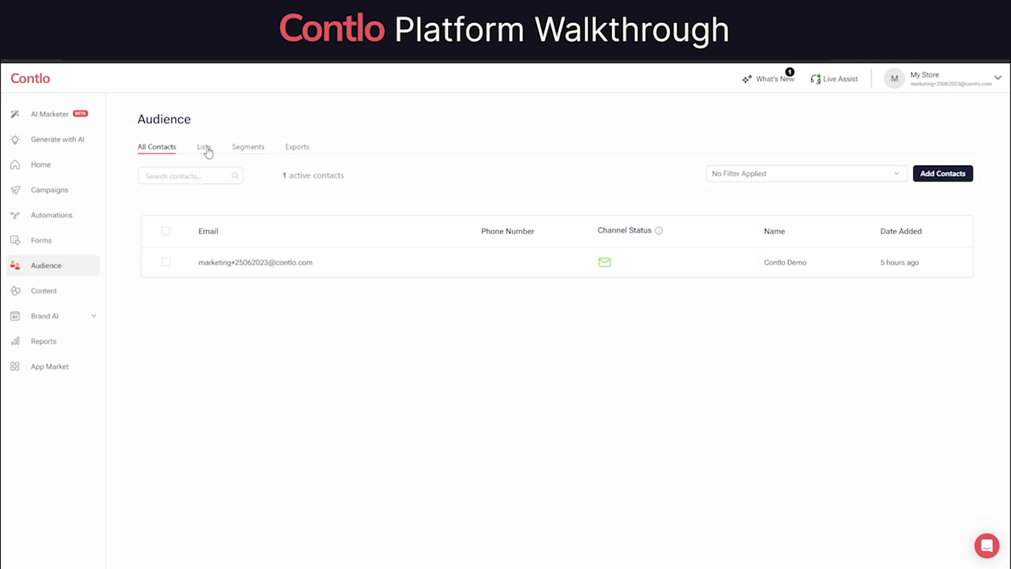
Step: Create a new contact list named 'My first list'
left_click(205, 148)
left_click(949, 201)
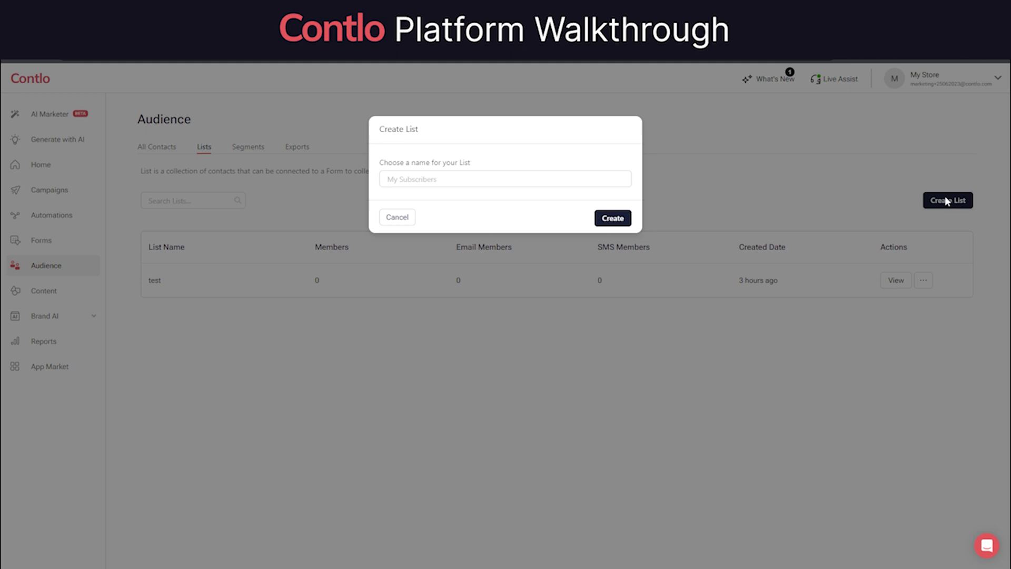
type("My first list")
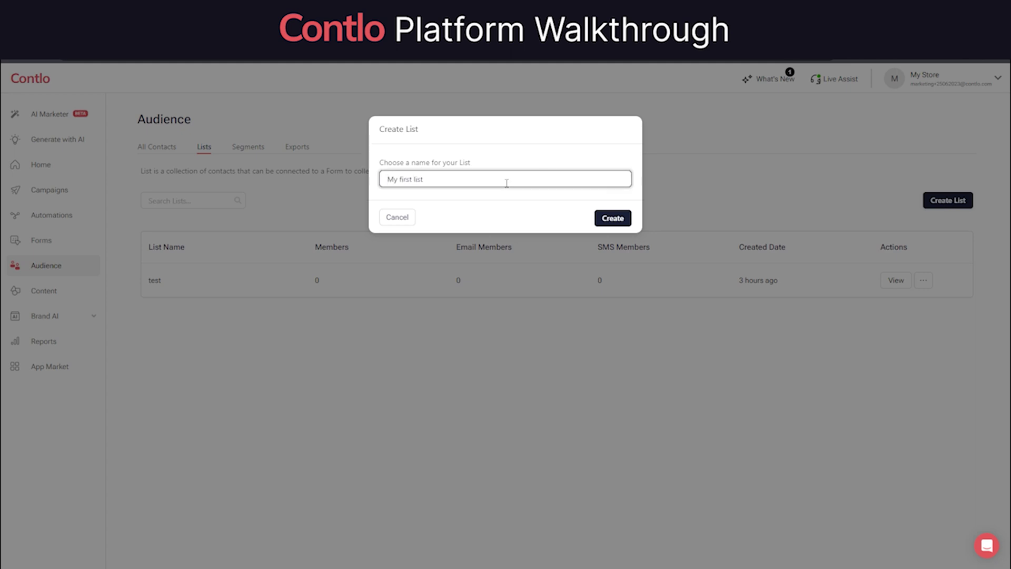
left_click(614, 218)
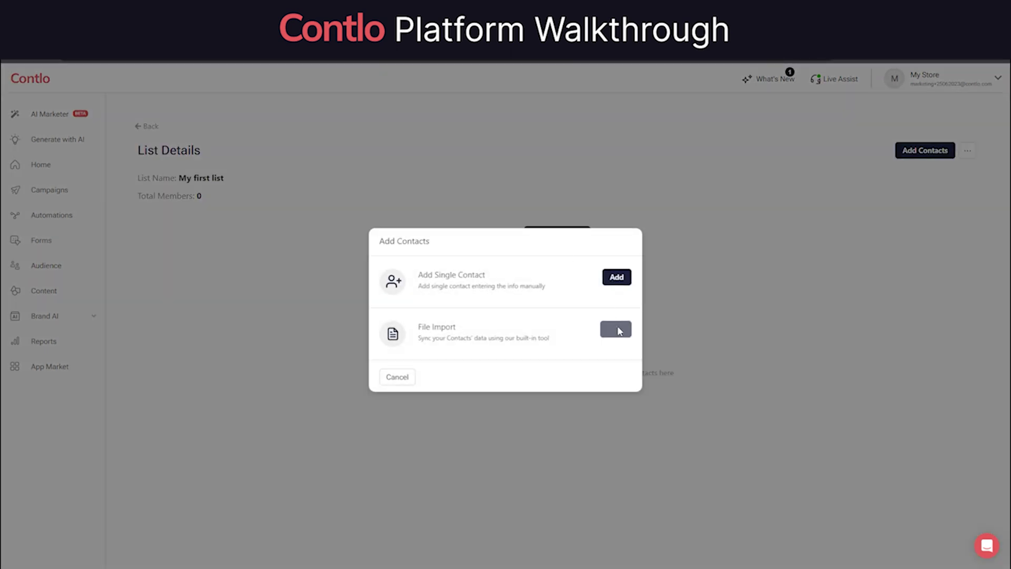
Step: Try File Import for the list, close it, and return to the audience lists
left_click(619, 330)
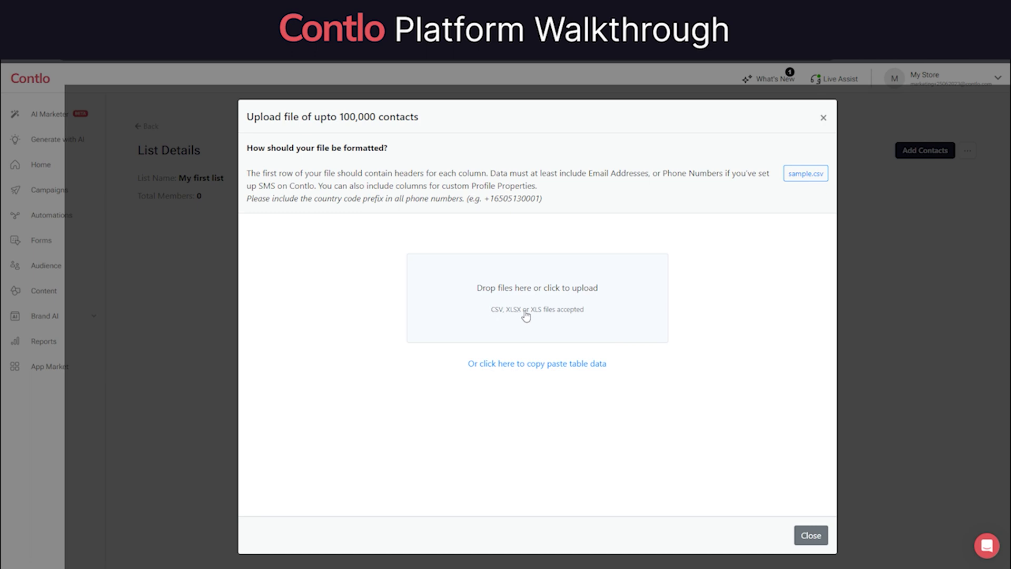
left_click(811, 535)
left_click(146, 127)
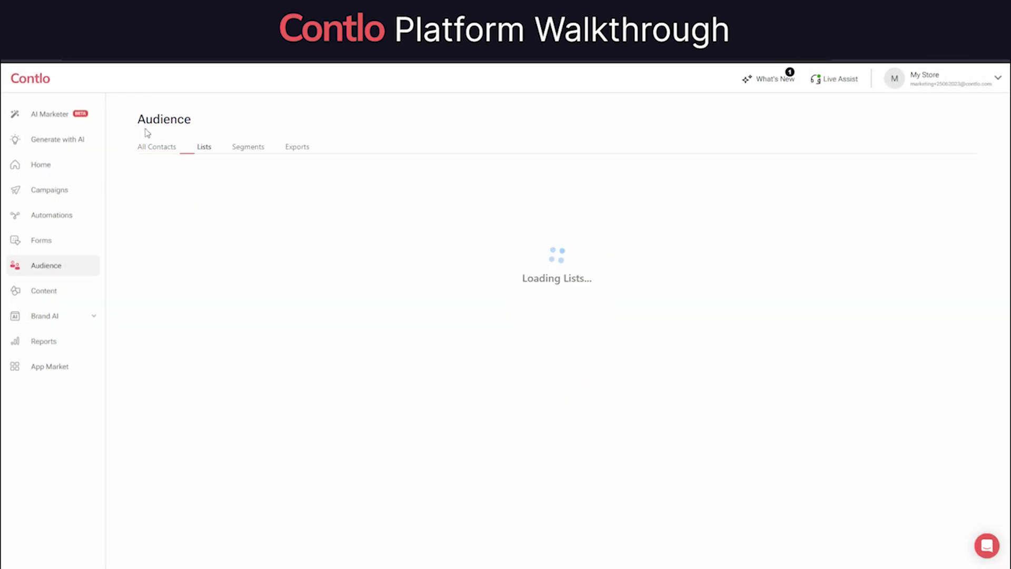
Step: Start a segment whose first condition requires the contact to have received an email
left_click(249, 147)
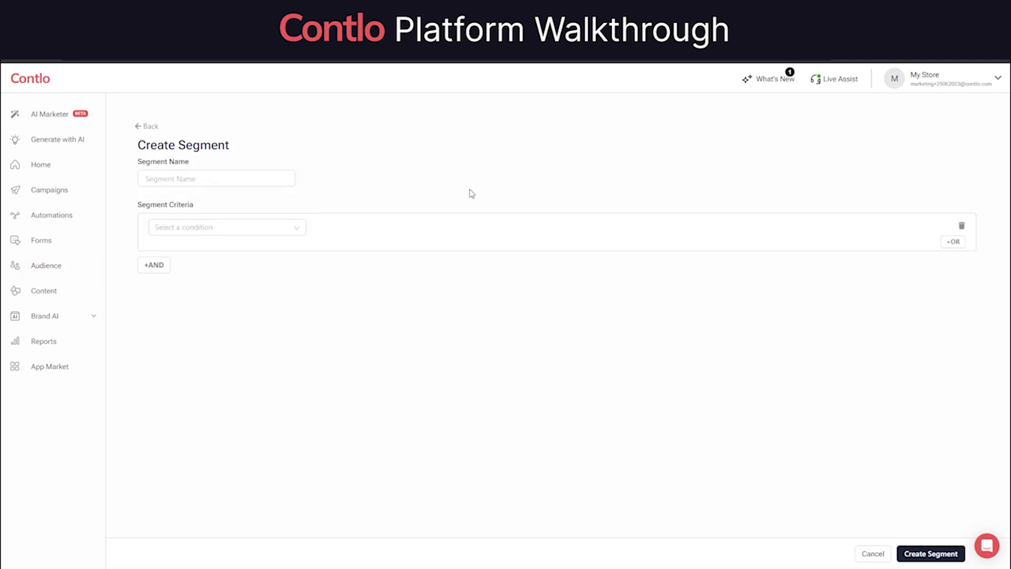
left_click(225, 228)
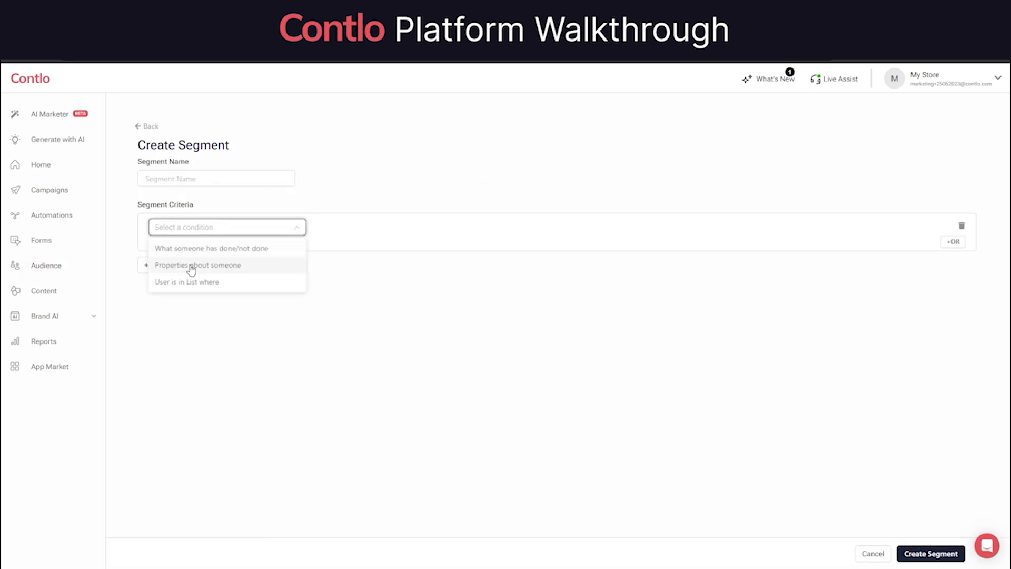
left_click(256, 264)
left_click(299, 251)
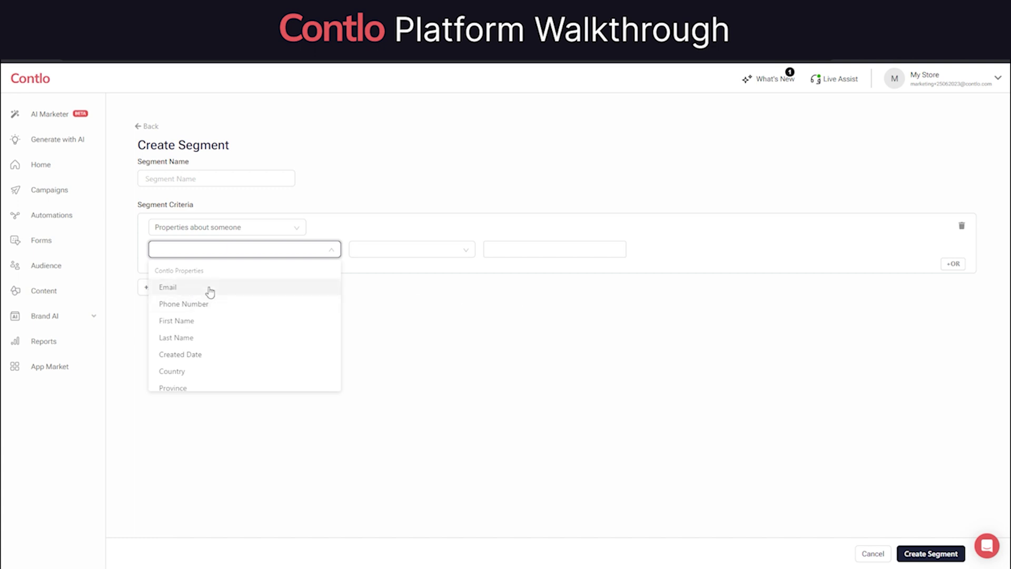
scroll(216, 306, "down", 1)
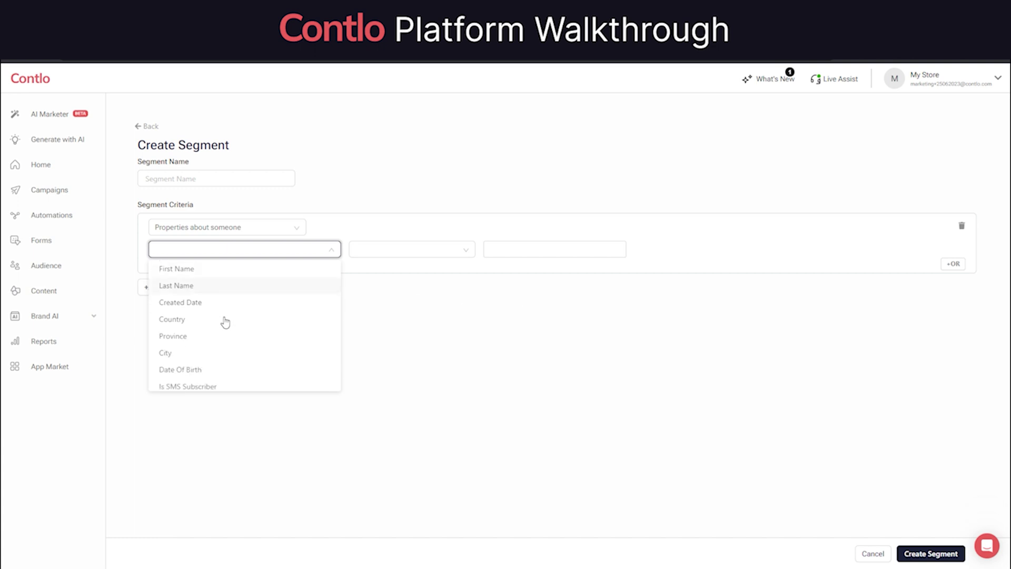
left_click(225, 319)
left_click(193, 293)
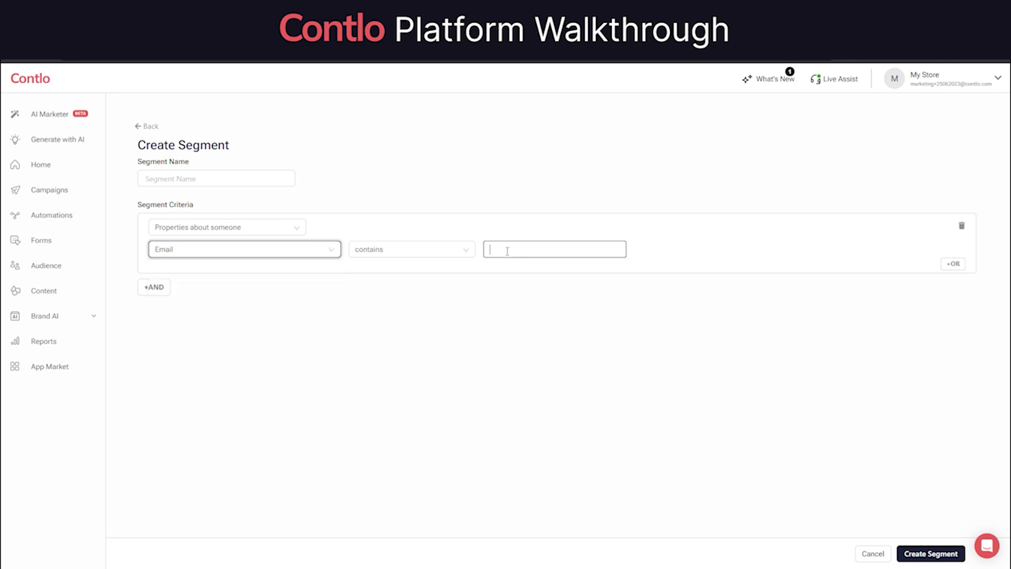
left_click(244, 249)
left_click(244, 287)
left_click(260, 227)
left_click(218, 252)
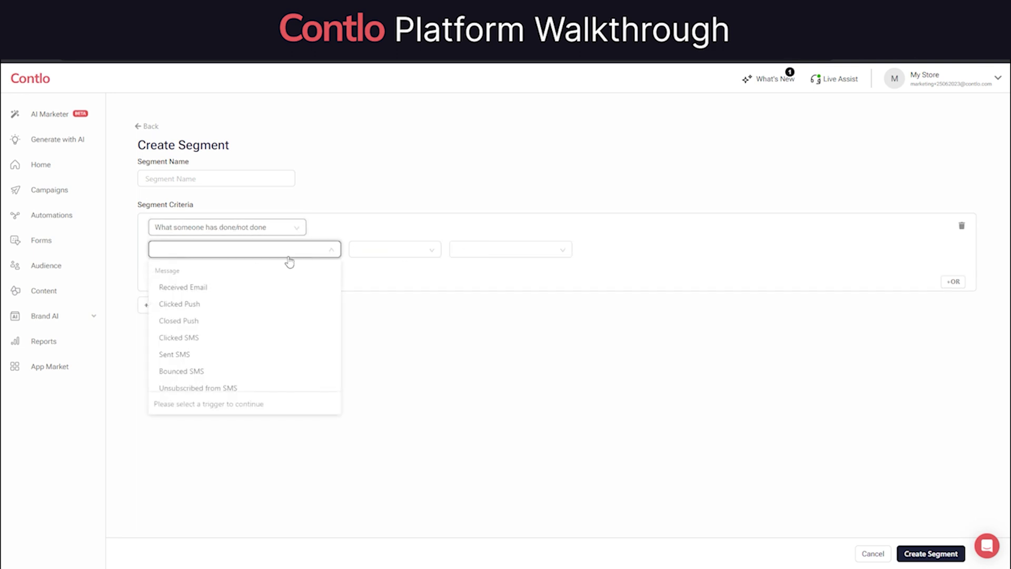
left_click(198, 289)
Step: Add an AND condition that the contact is in List My first list
left_click(153, 302)
left_click(189, 332)
left_click(187, 382)
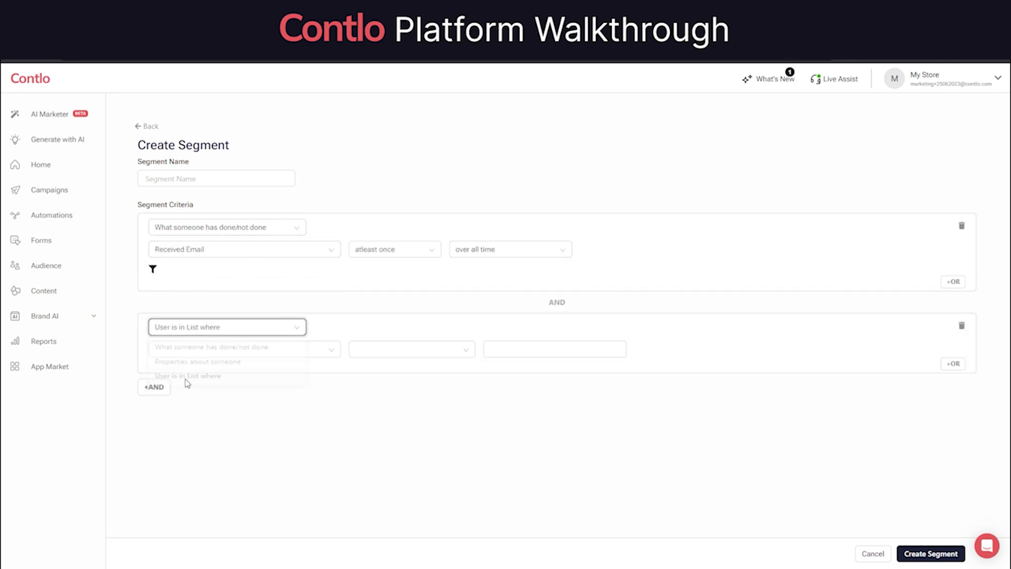
left_click(160, 386)
left_click(510, 349)
left_click(515, 391)
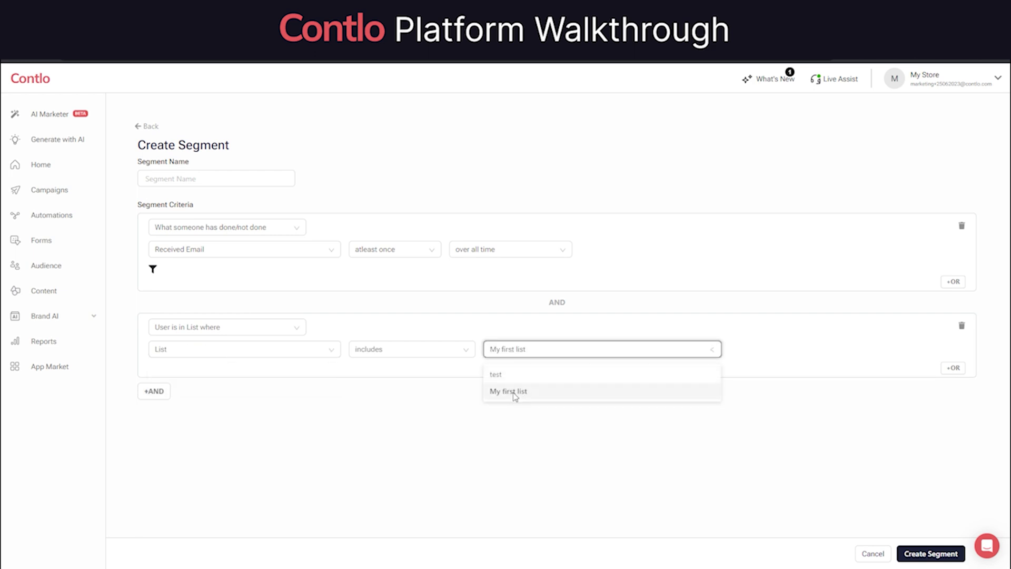
Step: Add a third AND condition requiring Is Email Subscriber to be true
left_click(153, 391)
left_click(195, 414)
left_click(201, 435)
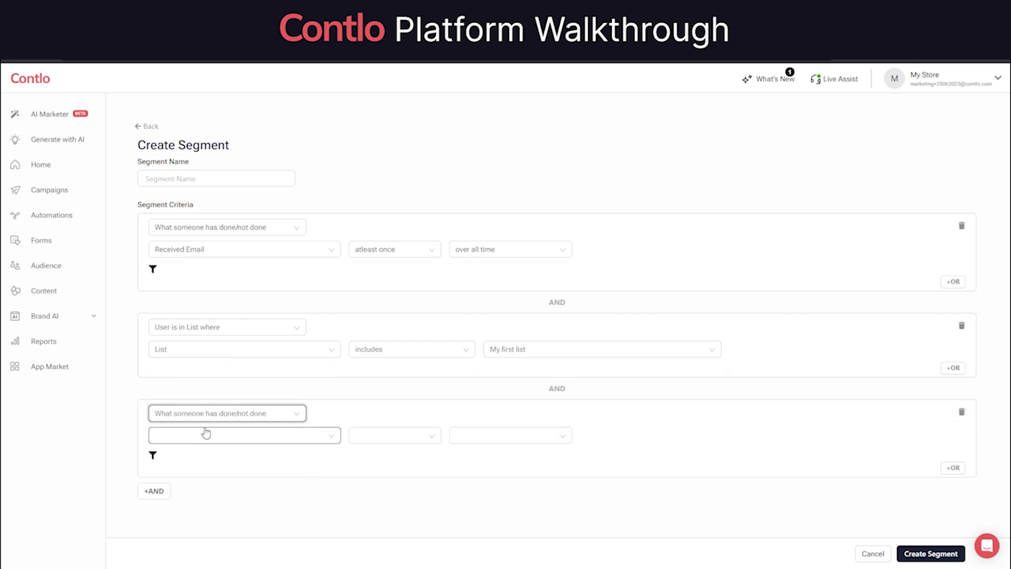
left_click(206, 414)
left_click(203, 451)
left_click(232, 435)
scroll(226, 405, "down", 3)
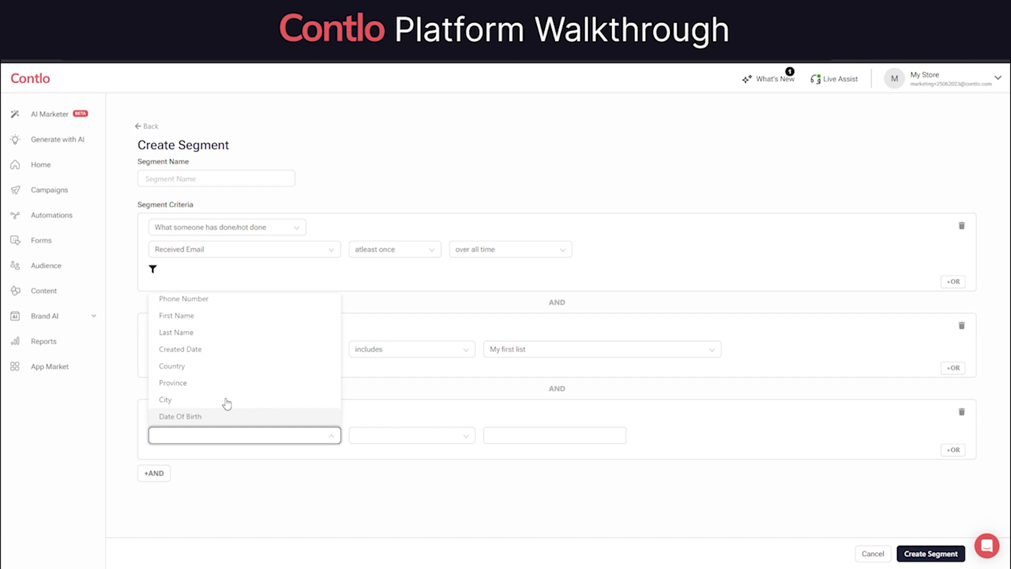
scroll(227, 405, "up", 3)
scroll(227, 400, "down", 6)
scroll(227, 395, "up", 3)
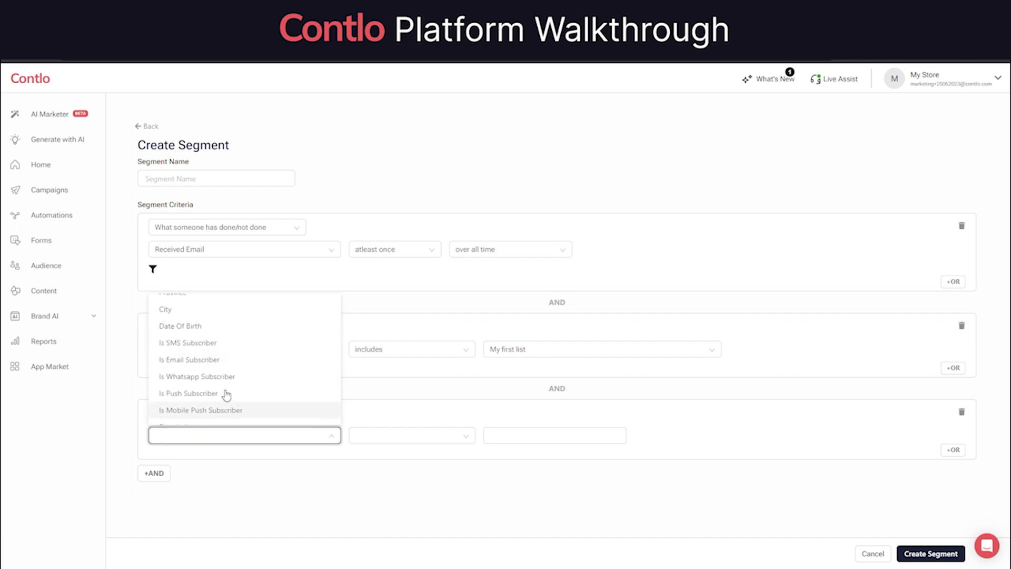
left_click(225, 388)
Step: Add an OR alternative to the third group: contact is in List My first list
left_click(953, 449)
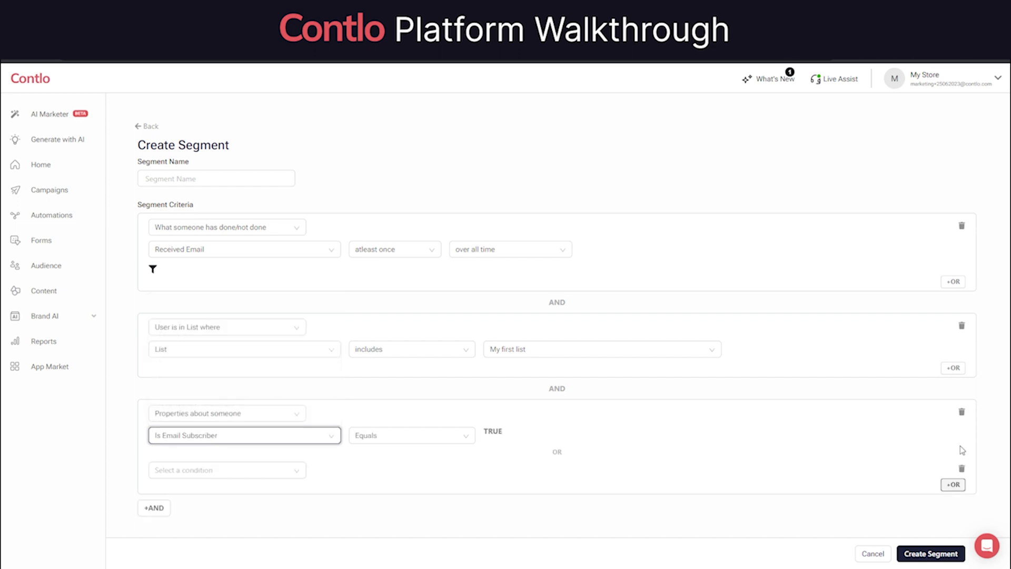
left_click(249, 470)
left_click(240, 520)
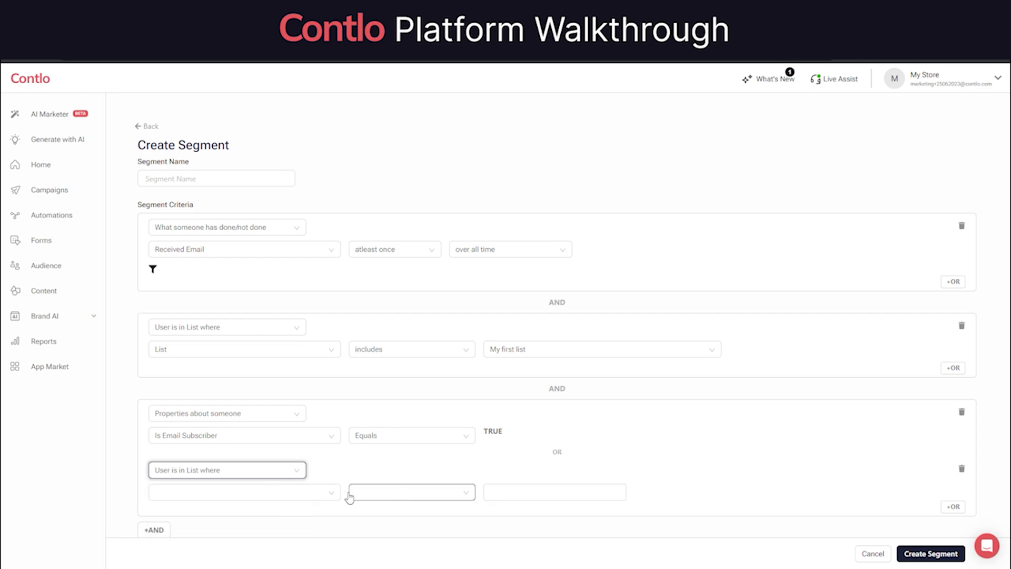
left_click(252, 492)
left_click(199, 529)
left_click(512, 492)
left_click(506, 534)
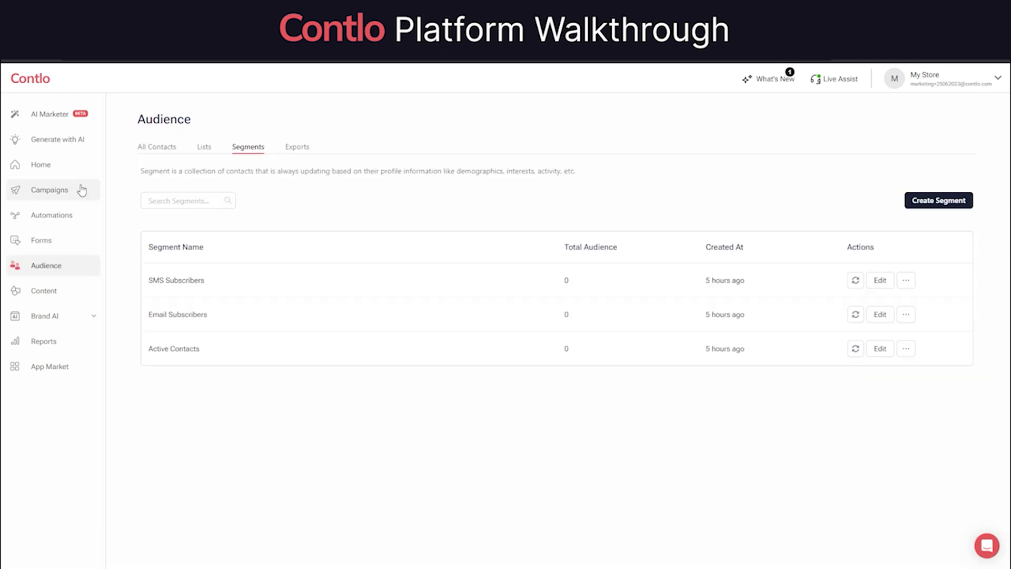
Step: From the Campaigns list, start a new campaign to view the Email, SMS and Whatsapp types
left_click(81, 191)
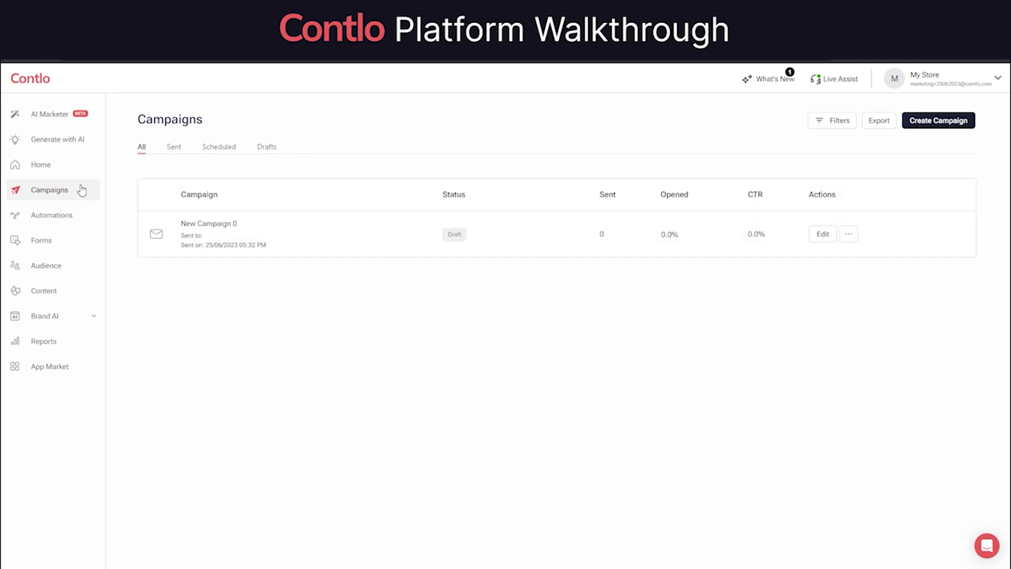
left_click(933, 122)
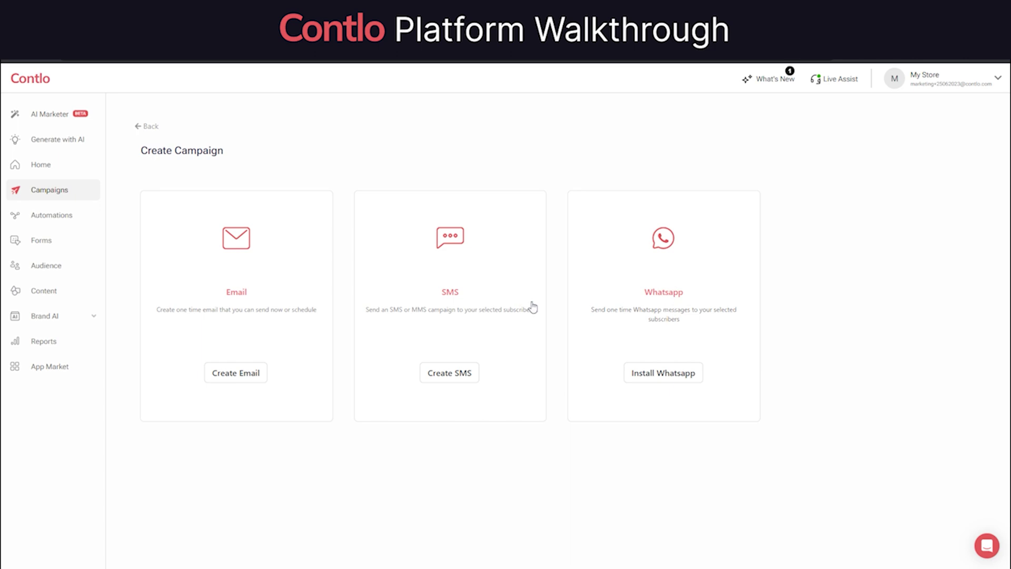
Step: Install the Mobile Push app from the App Market
left_click(79, 365)
scroll(358, 318, "down", 3)
scroll(359, 318, "down", 2)
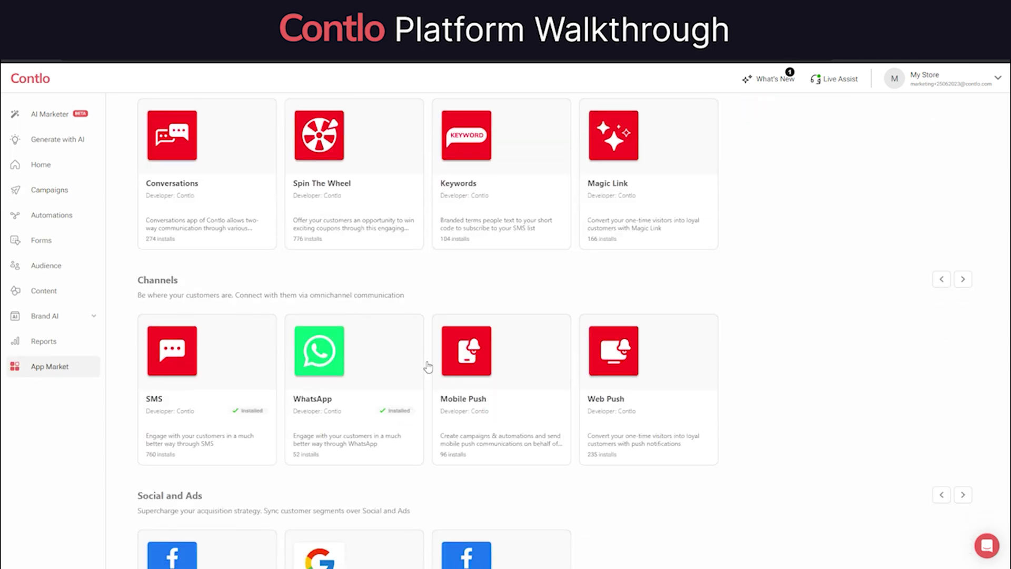
left_click(486, 411)
left_click(267, 223)
left_click(151, 129)
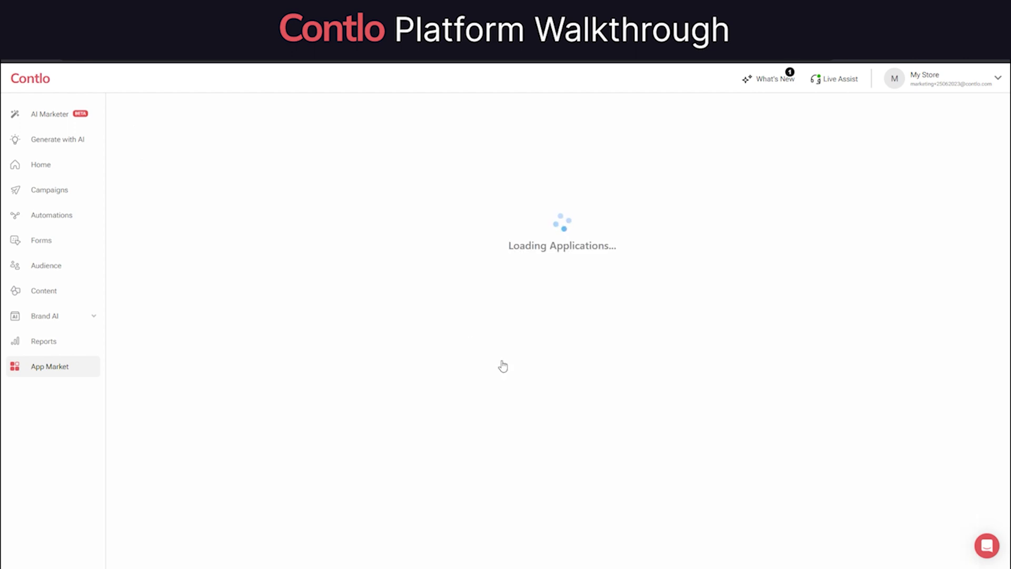
Step: Install the Web Push app, then start a new campaign from Campaigns
scroll(616, 447, "down", 1)
left_click(616, 447)
left_click(262, 223)
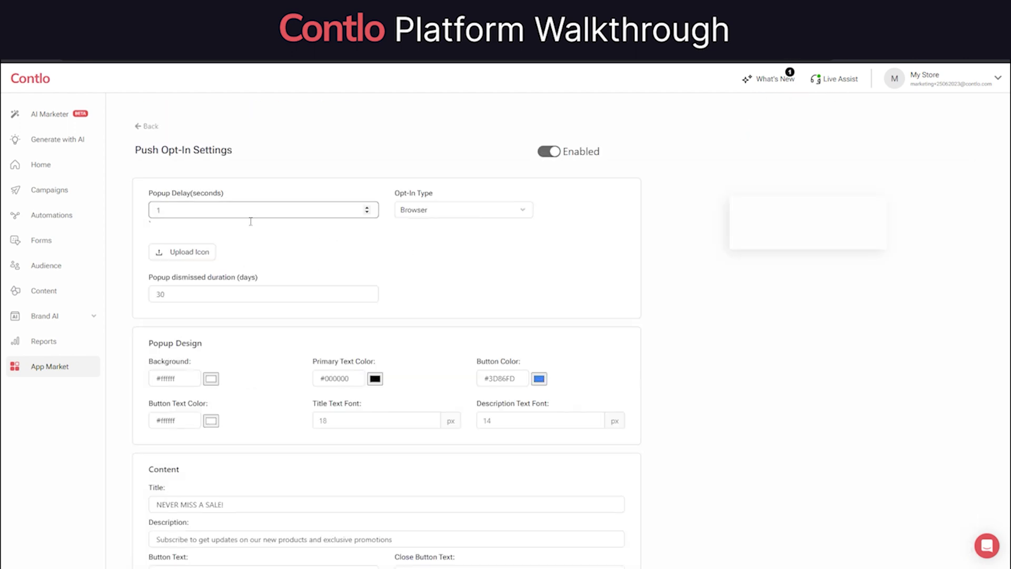
left_click(138, 127)
left_click(83, 189)
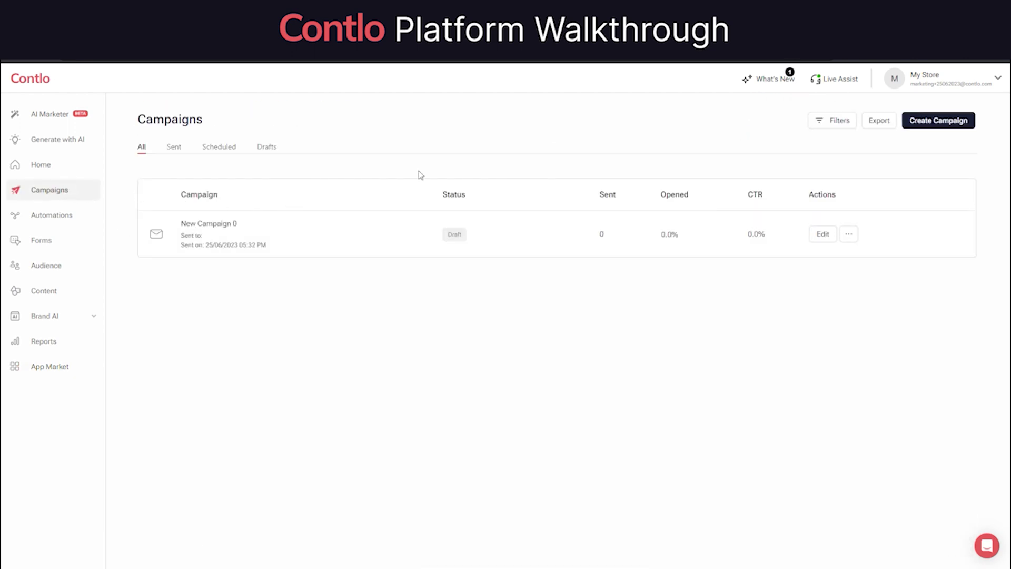
left_click(935, 127)
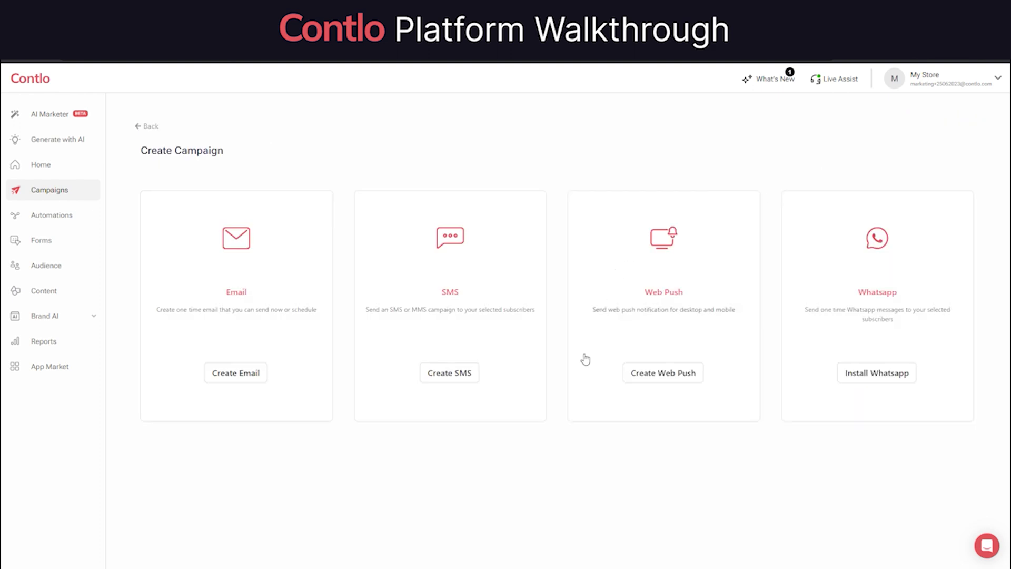
Step: Create email campaign 'New Campaign 2' sent to My first list and begin editing its subject
left_click(254, 373)
left_click_drag(203, 211, 121, 212)
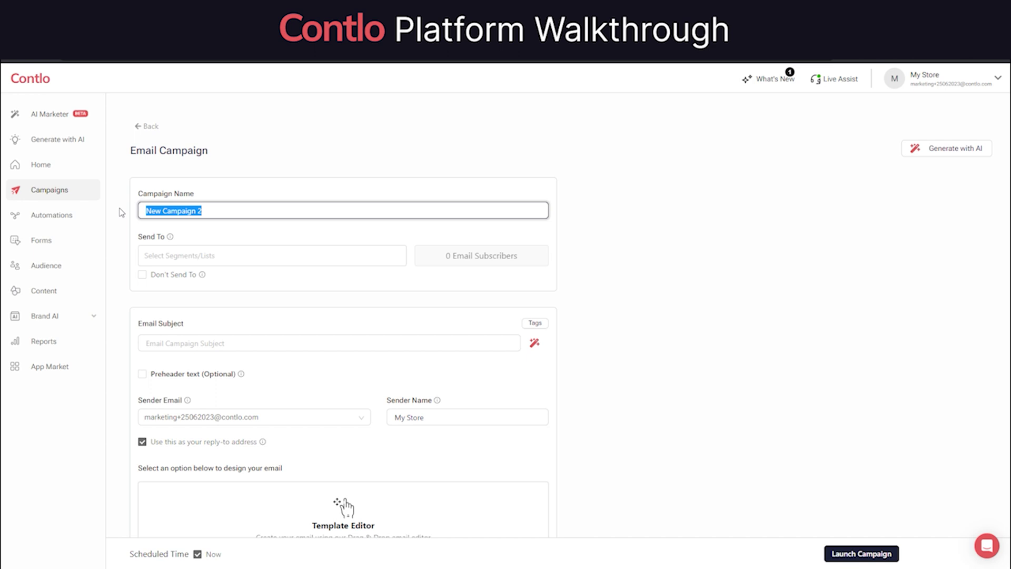
left_click(260, 255)
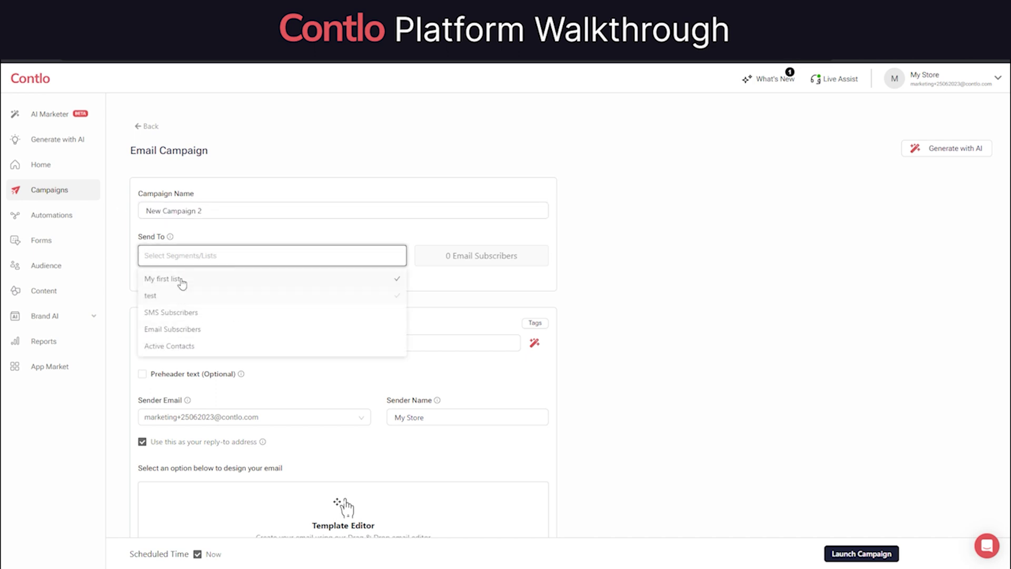
left_click(179, 280)
left_click(464, 281)
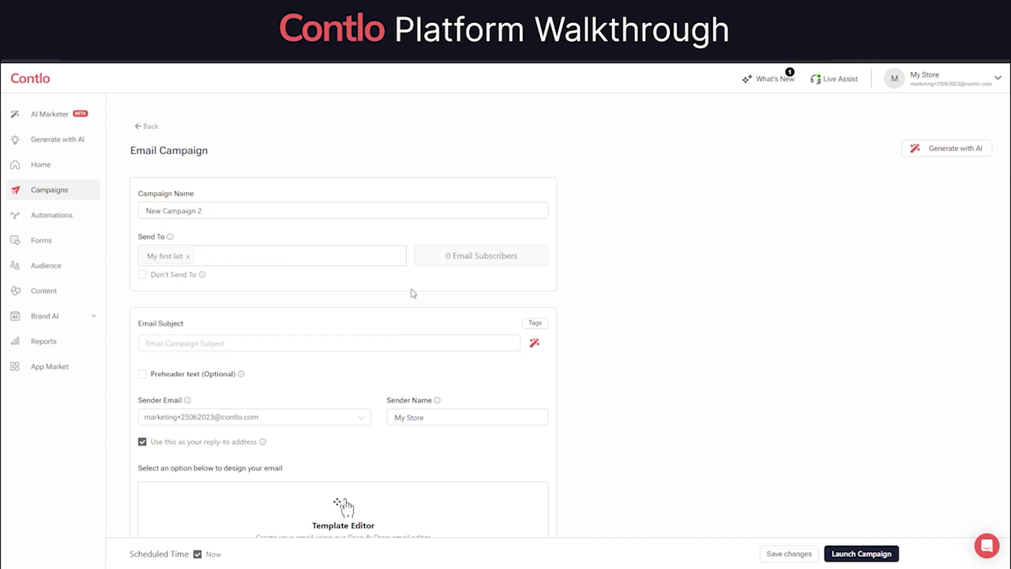
left_click(220, 342)
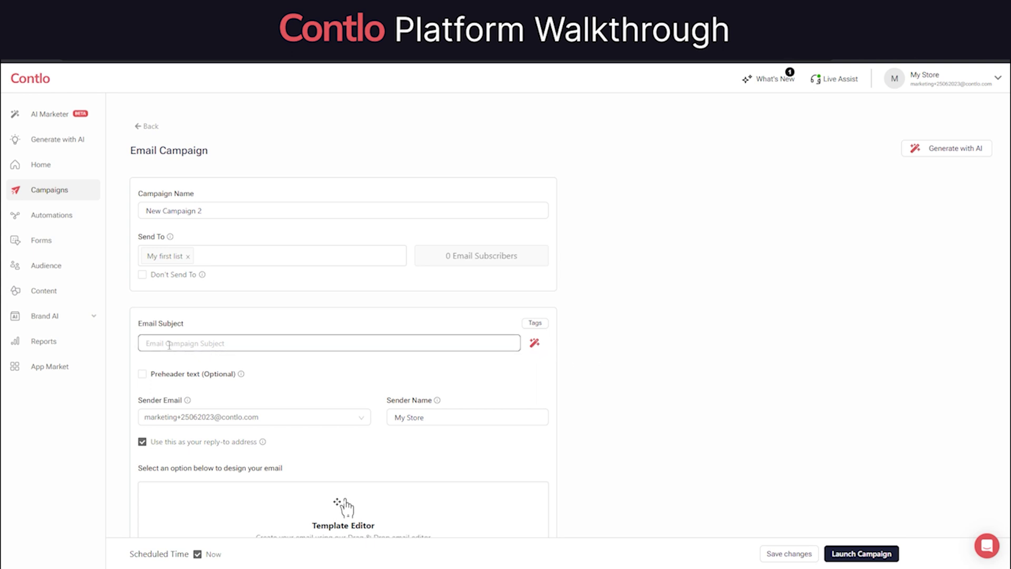
Step: Describe the subject for the AI as 'Summer sale', 50% off all products, Awestruck tone
left_click(535, 343)
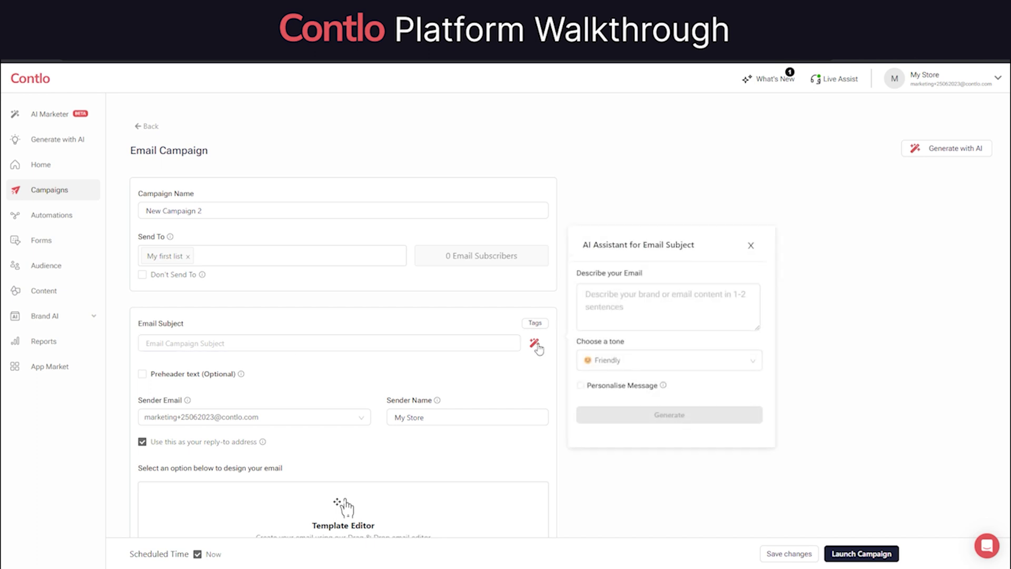
left_click(665, 303)
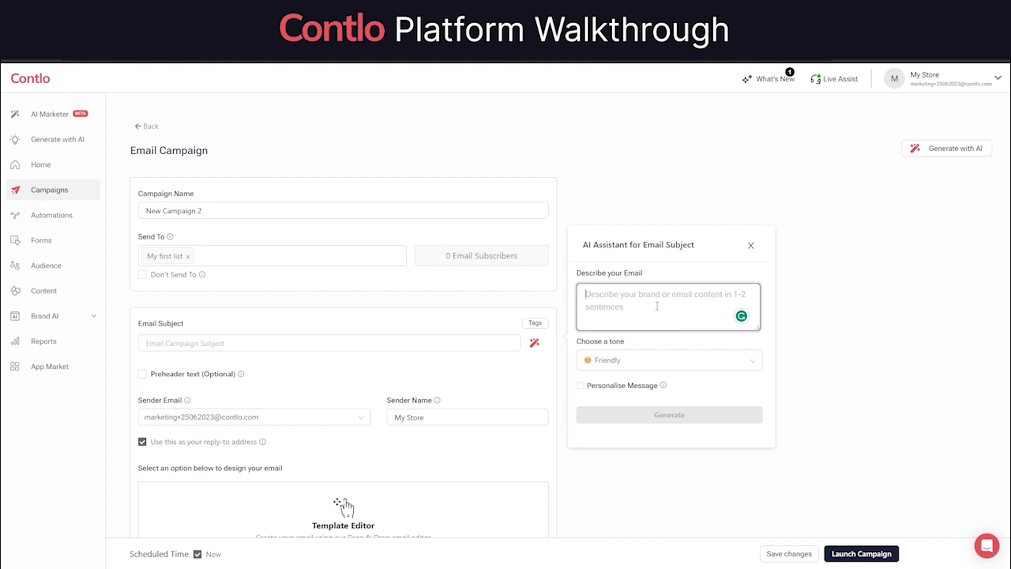
type("Summer sale")
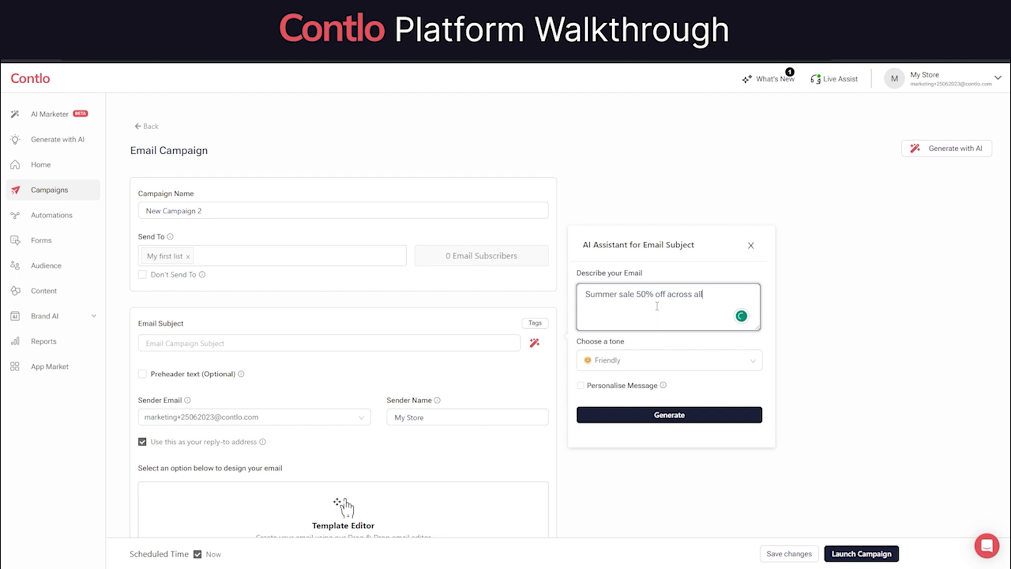
type("50% off across all products")
left_click(643, 360)
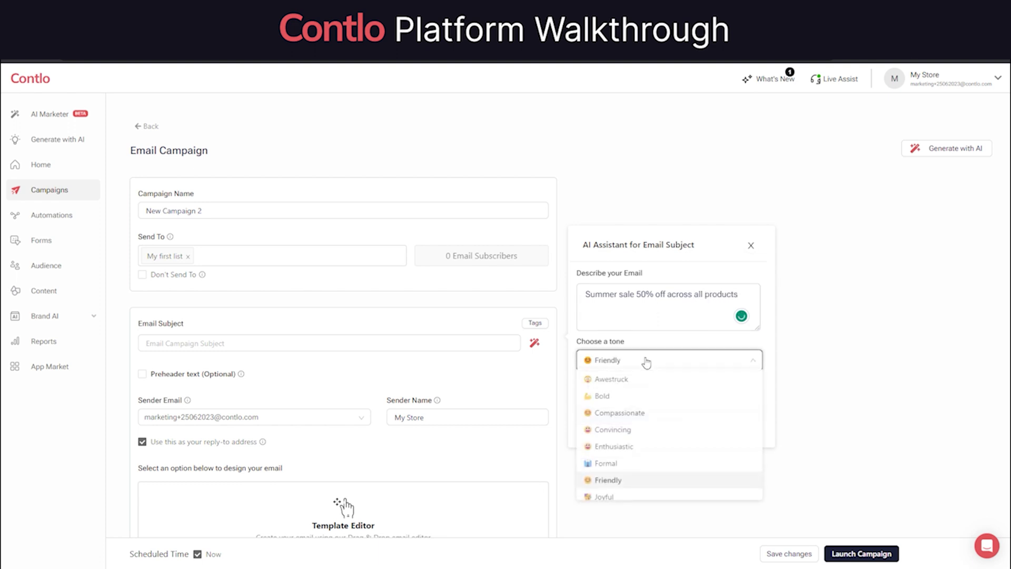
left_click(626, 383)
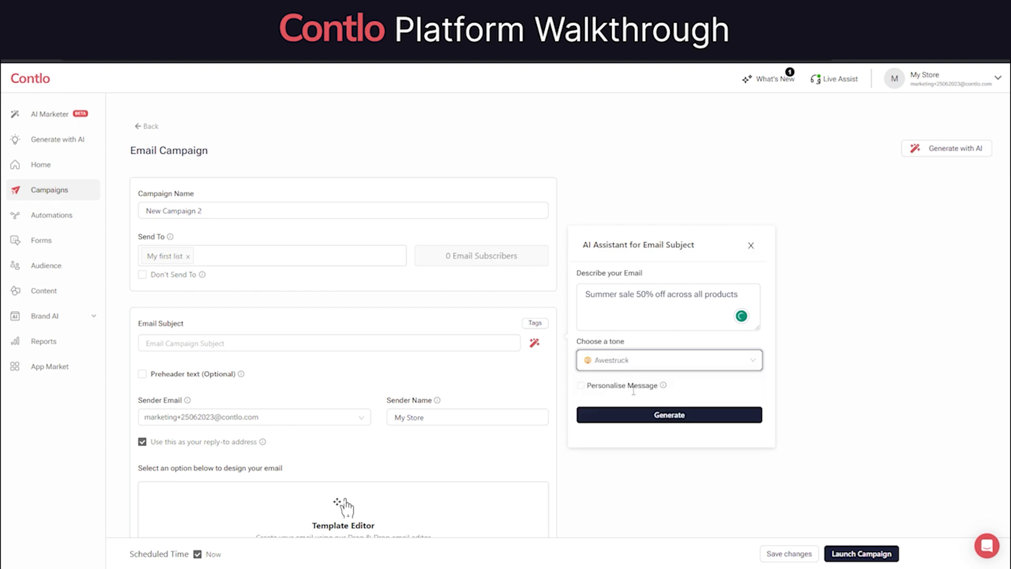
Step: Personalise with First Name and Shop Name, generate, and use the first suggested subject
left_click(588, 389)
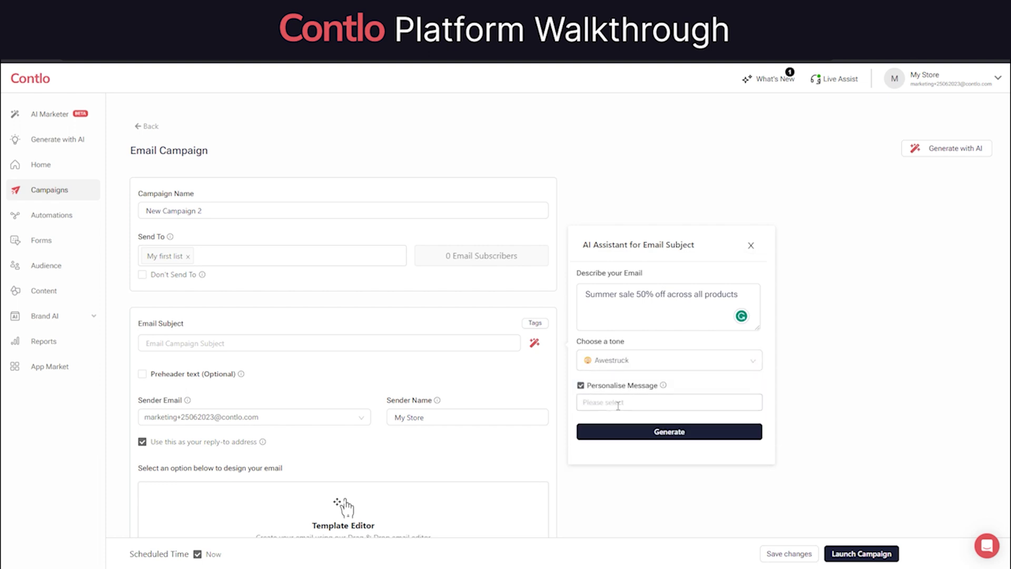
left_click(618, 404)
left_click(613, 424)
left_click(617, 457)
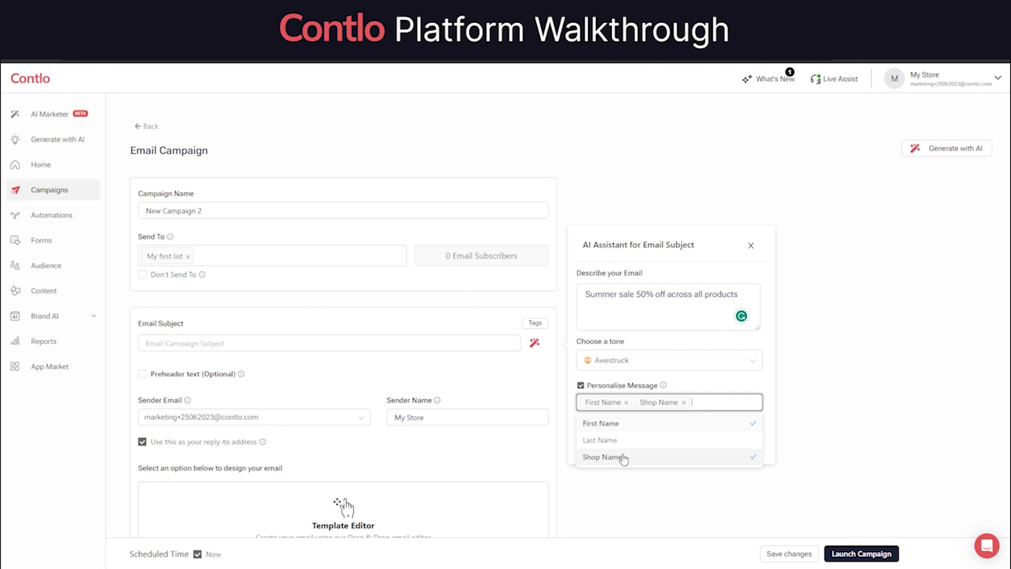
left_click(673, 432)
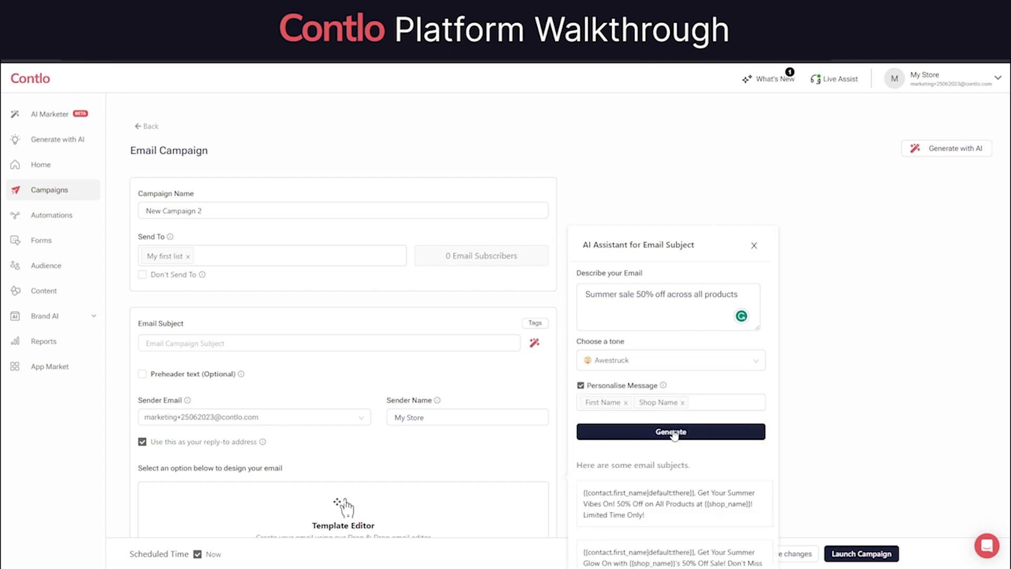
scroll(673, 432, "down", 3)
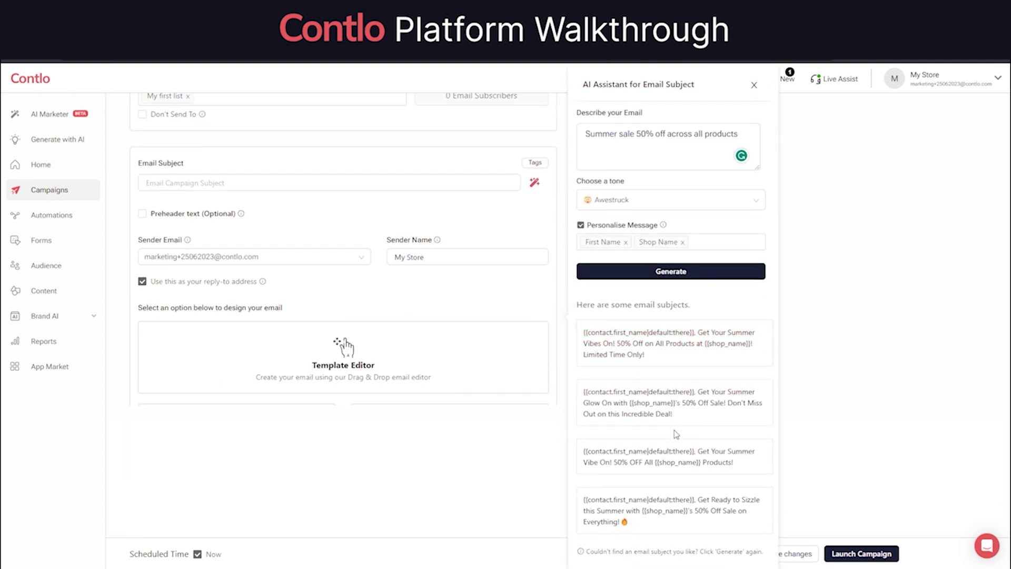
left_click(631, 345)
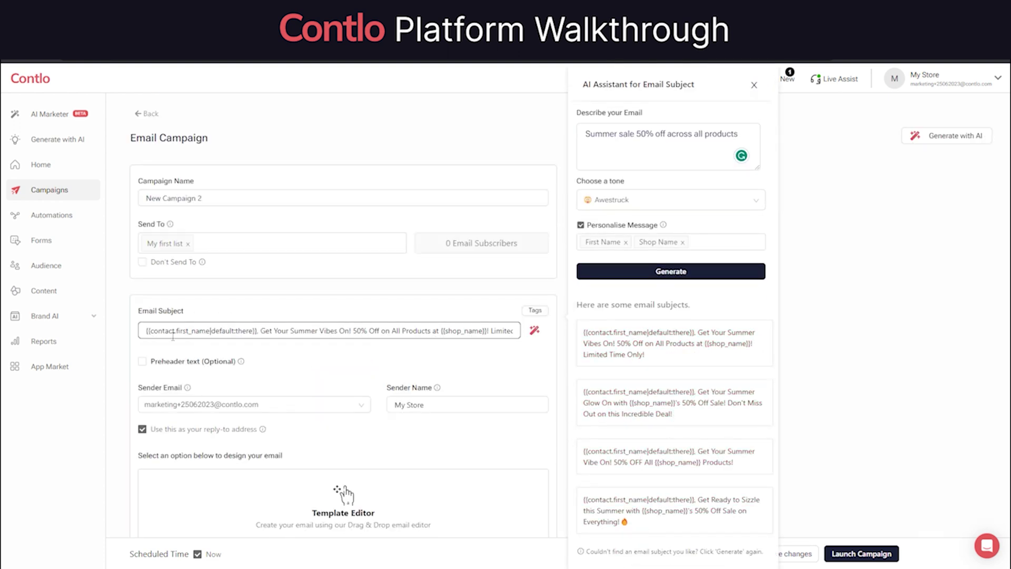
Step: Generate a Sales/Promotions AI email described as 'summer sale flat 50% off on all products'
left_click(947, 136)
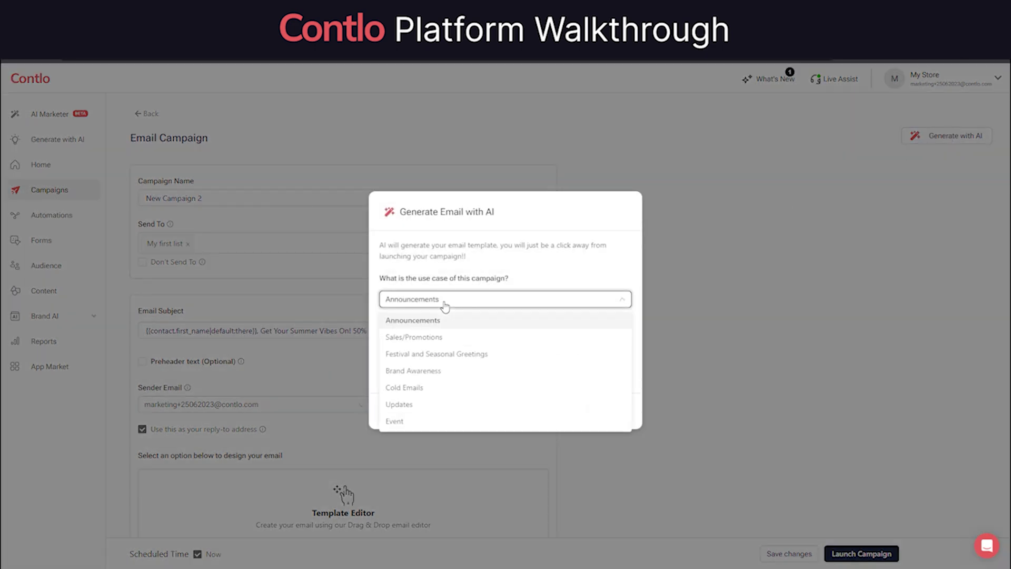
left_click(425, 337)
left_click(417, 363)
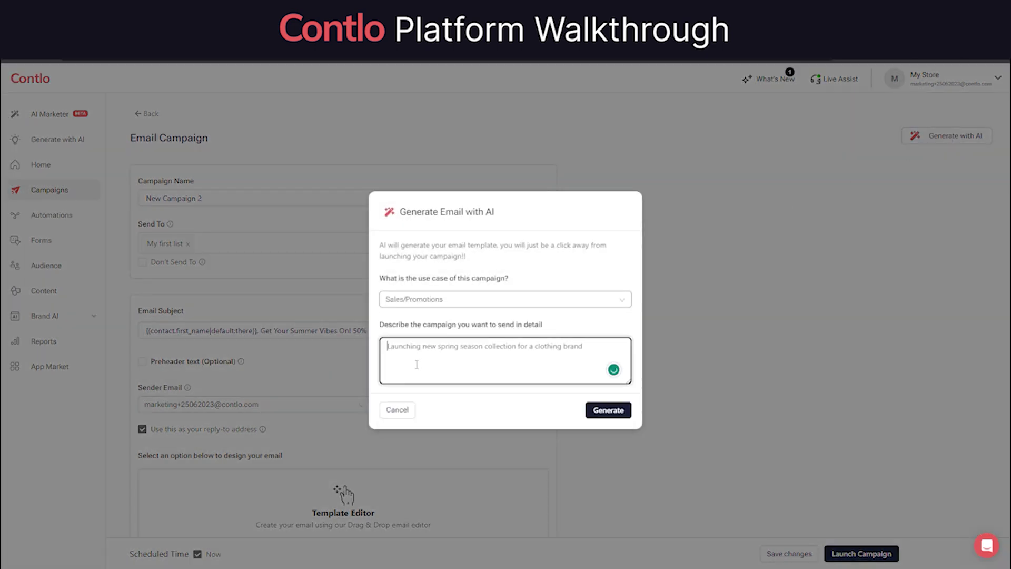
type("summer sale flat")
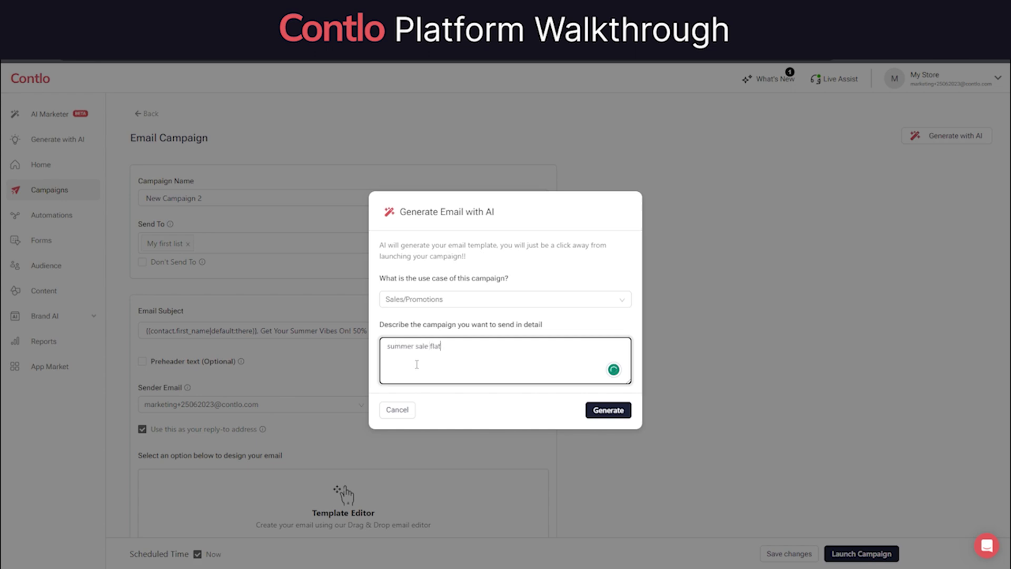
type(" 50% off on all products")
left_click(611, 410)
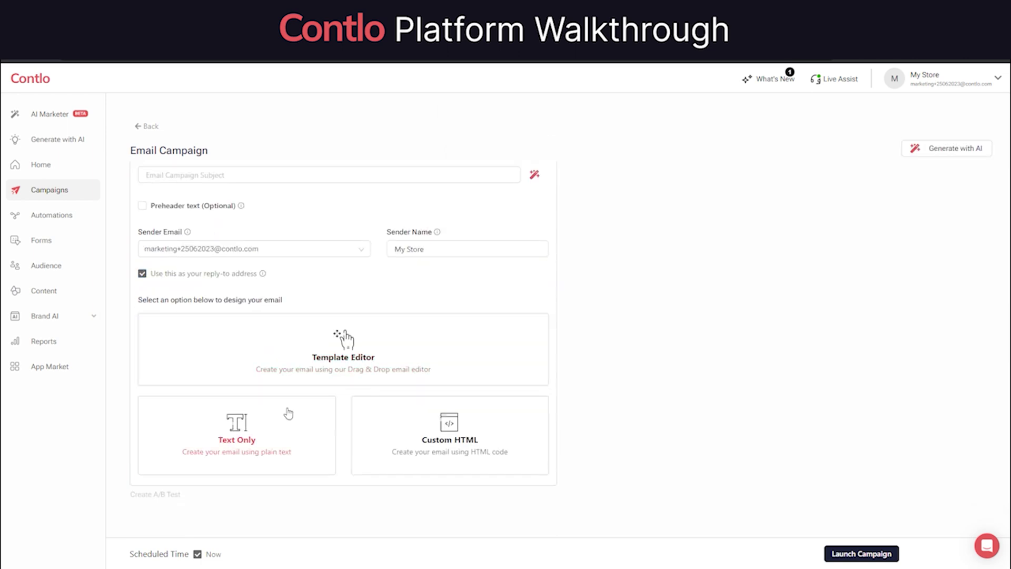
Step: Start a blank email from the Template Editor, opening the 'We miss you!' draft in the drag-and-drop editor
left_click(327, 357)
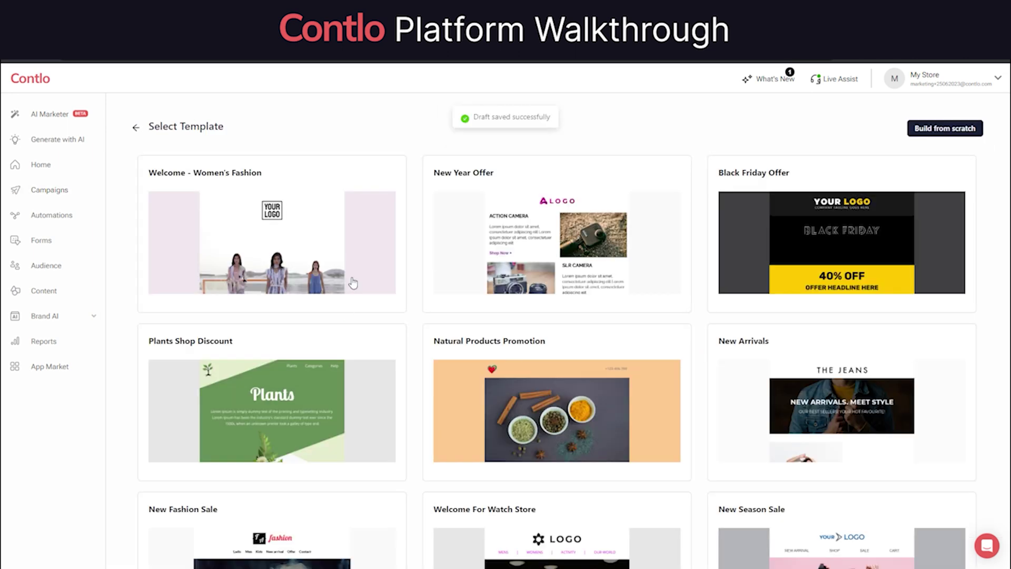
scroll(350, 283, "down", 6)
scroll(378, 293, "up", 6)
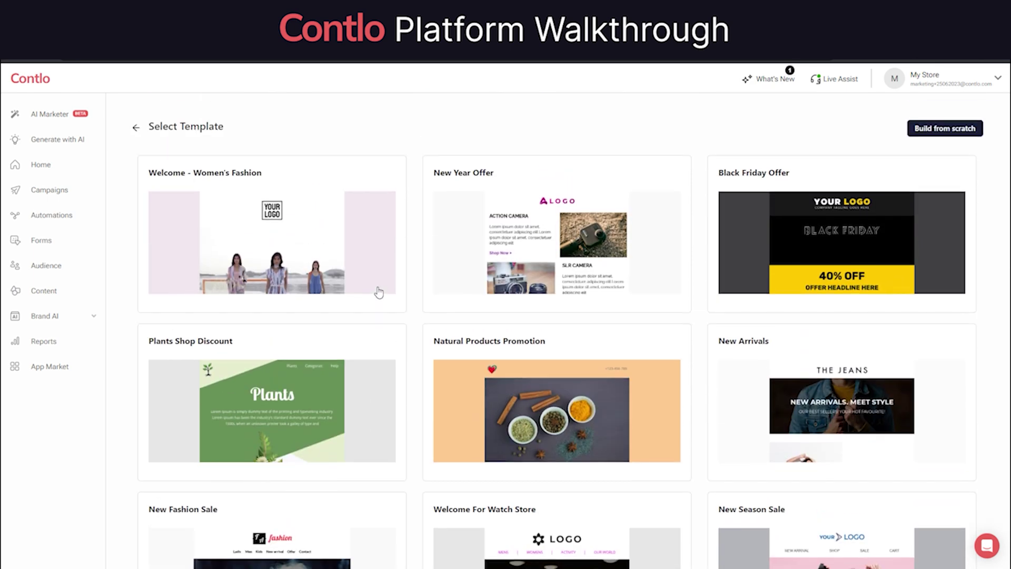
left_click(948, 130)
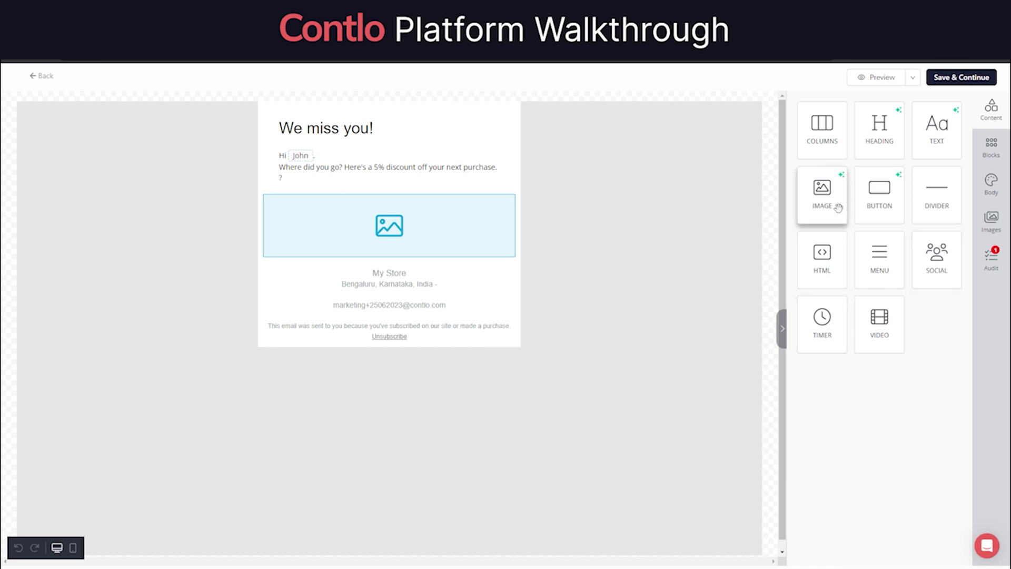
Step: Add a second image block, a button and a heading block to the email
left_click_drag(838, 208, 395, 207)
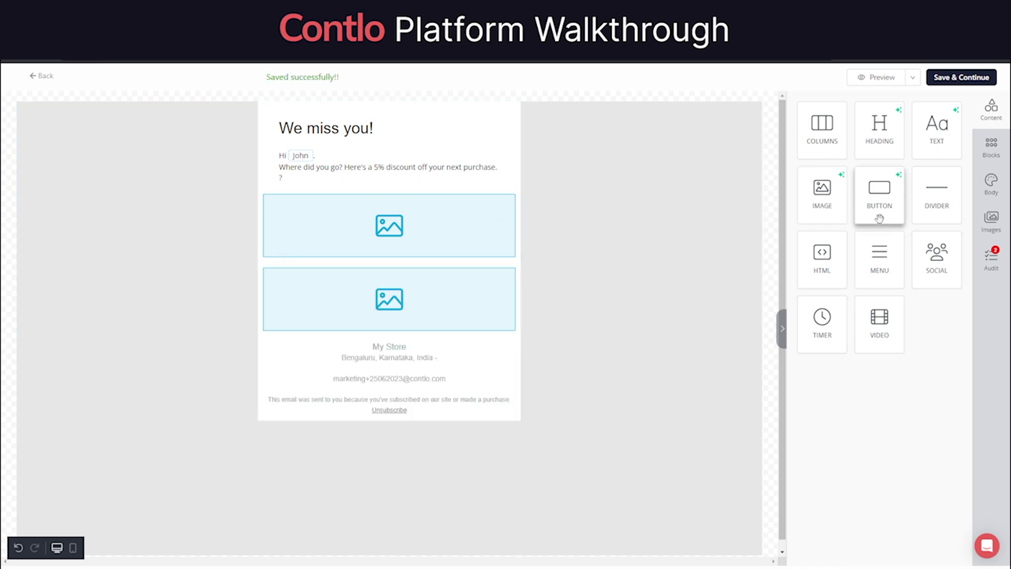
left_click_drag(880, 218, 411, 208)
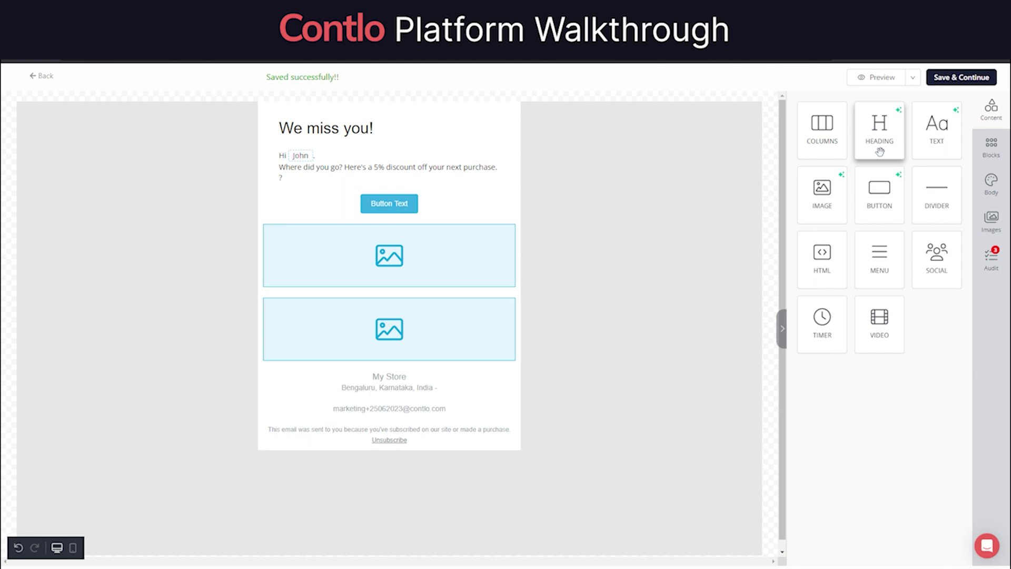
left_click_drag(880, 151, 462, 204)
left_click_drag(389, 199, 390, 200)
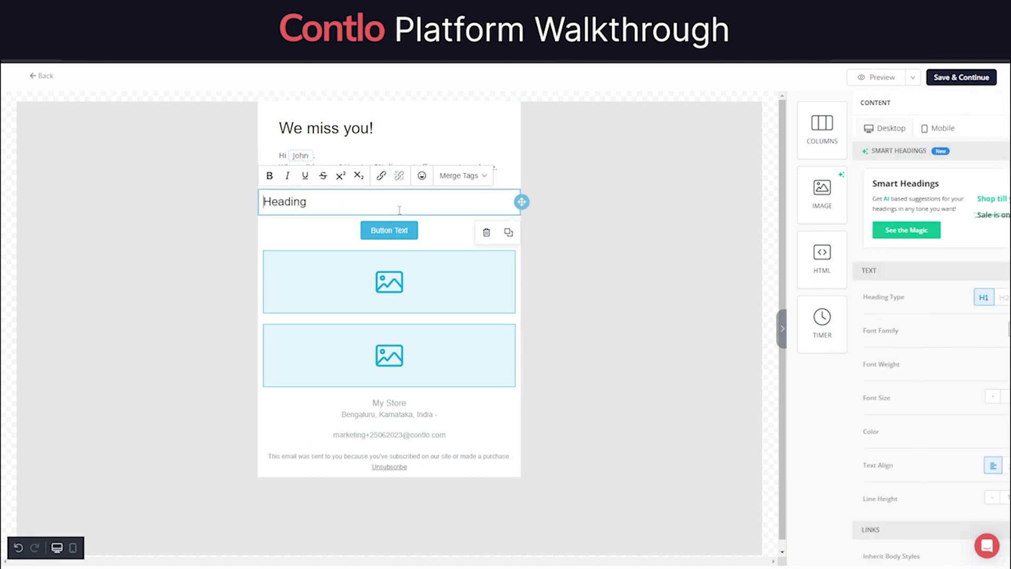
Step: Apply an AI Smart Heading for 'flat 50% off summer sale' and save the design to New Campaign 3
key("ctrl+a")
type("flat ")
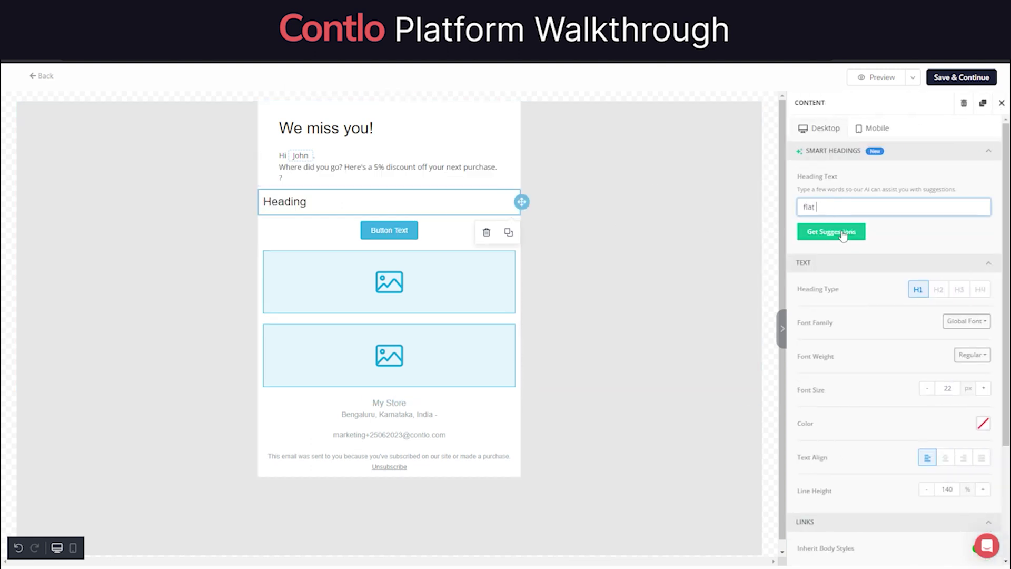
type("50% off summer sale")
left_click(843, 235)
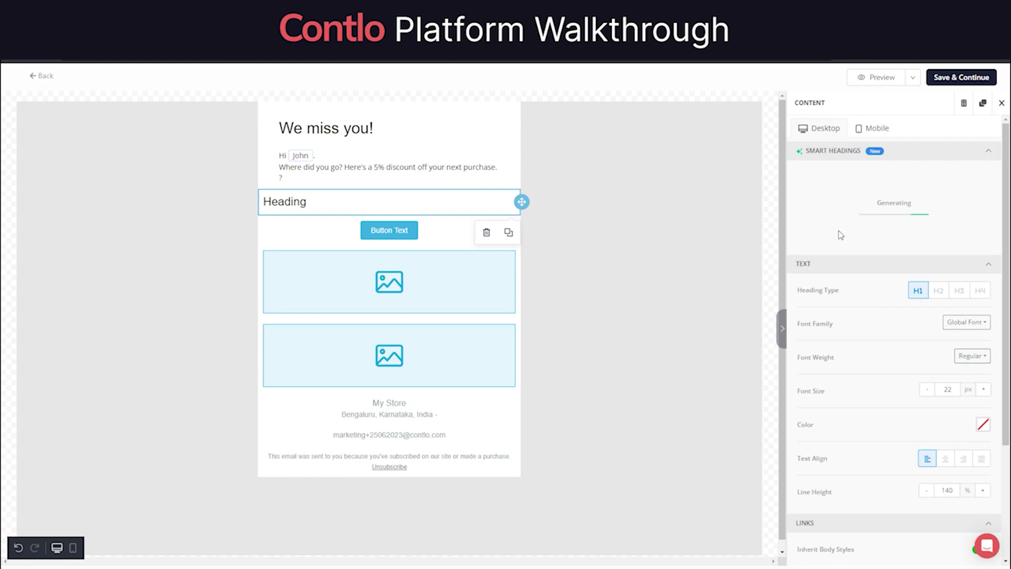
left_click(779, 299)
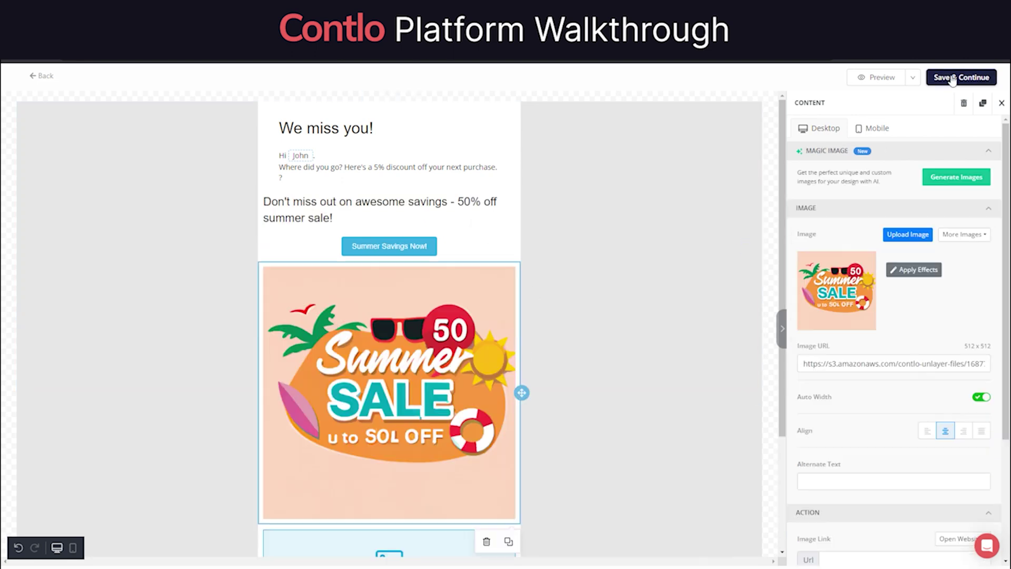
left_click(953, 78)
scroll(378, 392, "down", 1)
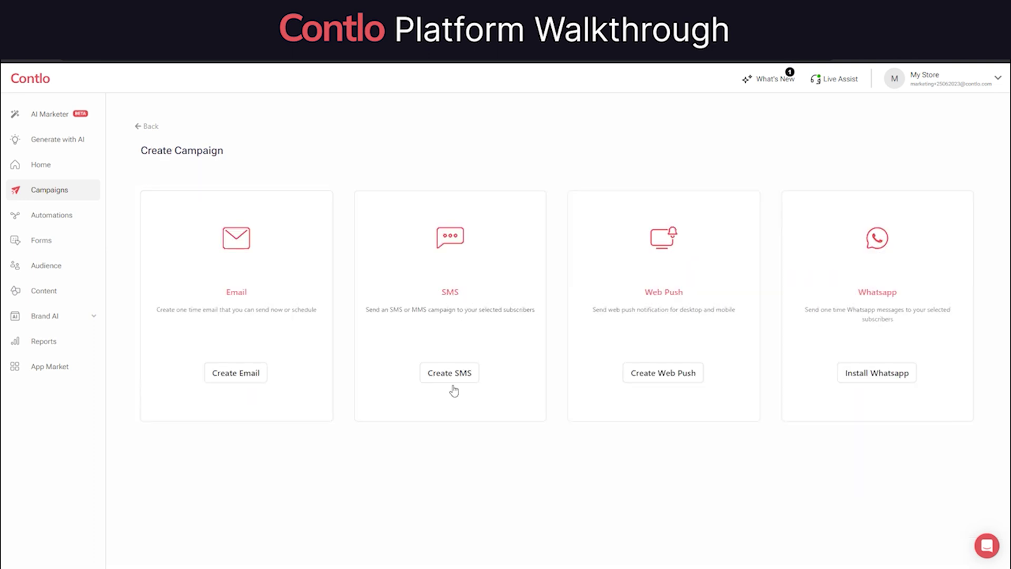
Step: Start an SMS campaign, return to Campaigns, then create a campaign and install WhatsApp
left_click(449, 377)
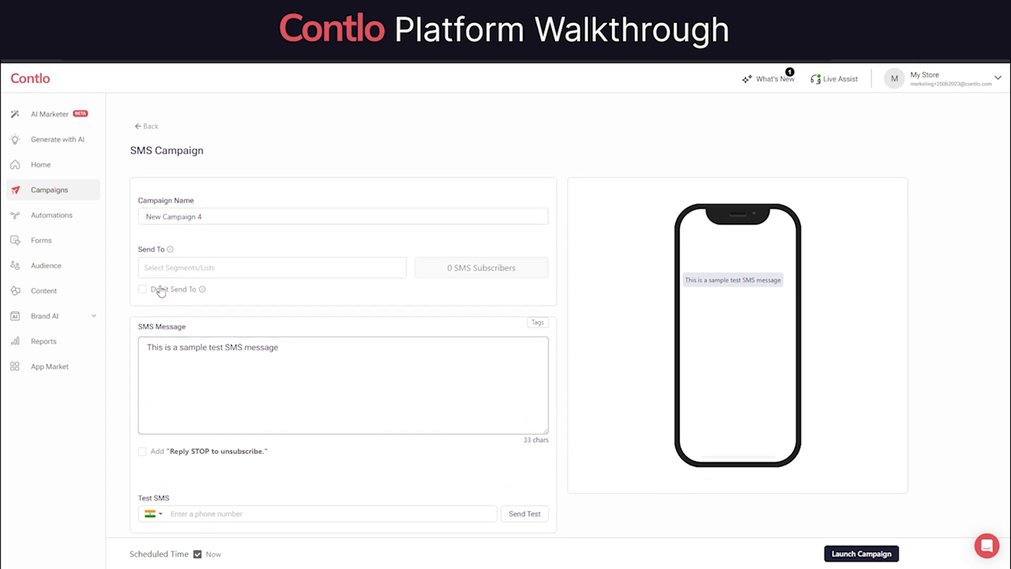
left_click(55, 197)
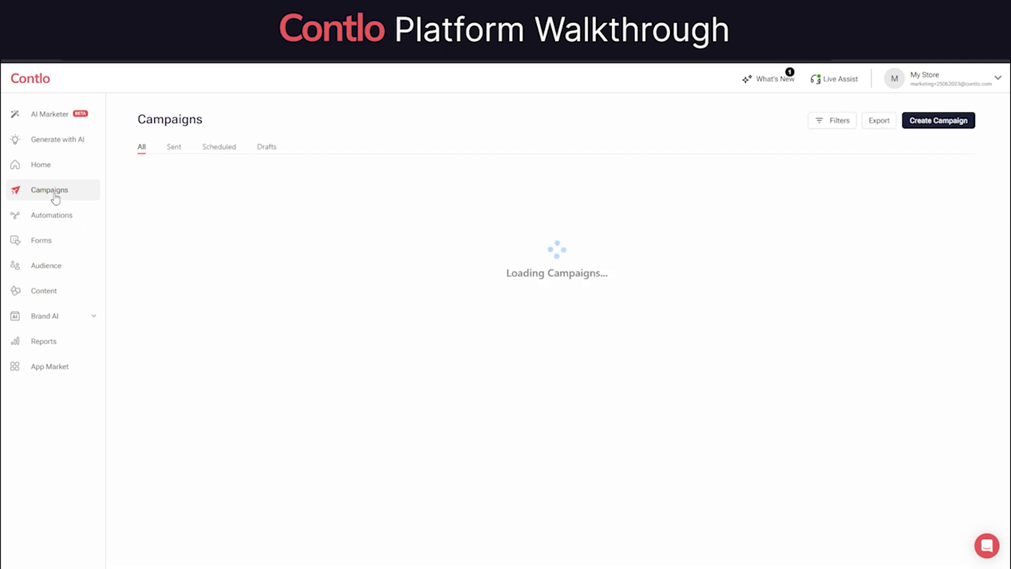
left_click(935, 121)
left_click(879, 373)
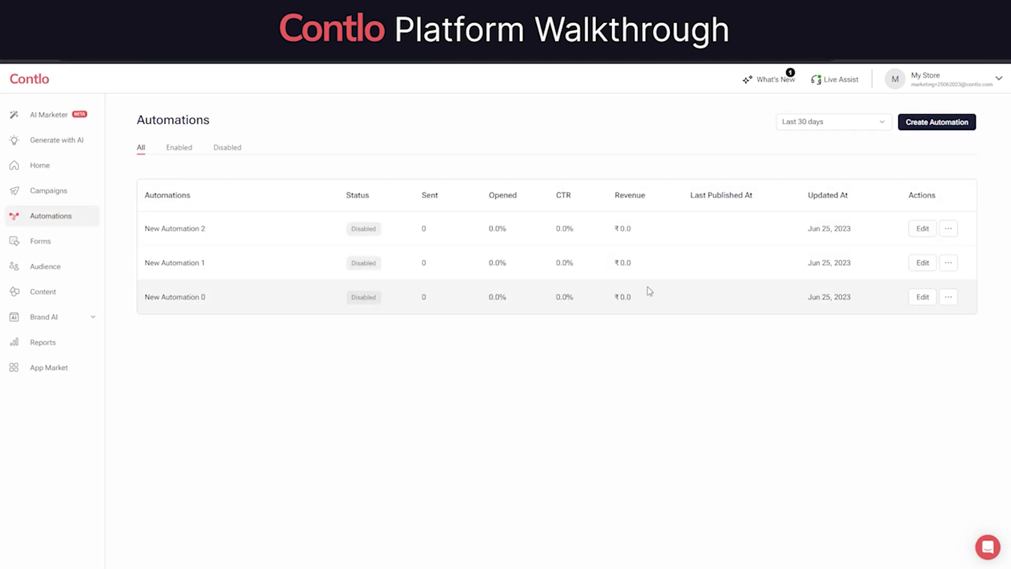
Step: Create New Automation 3 with an Added To List trigger
left_click(911, 124)
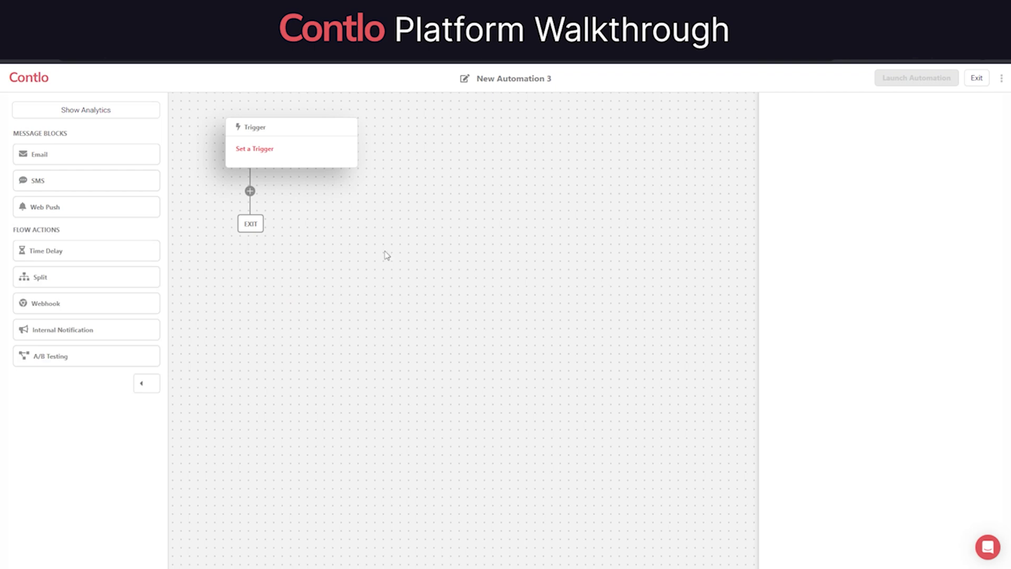
left_click(271, 161)
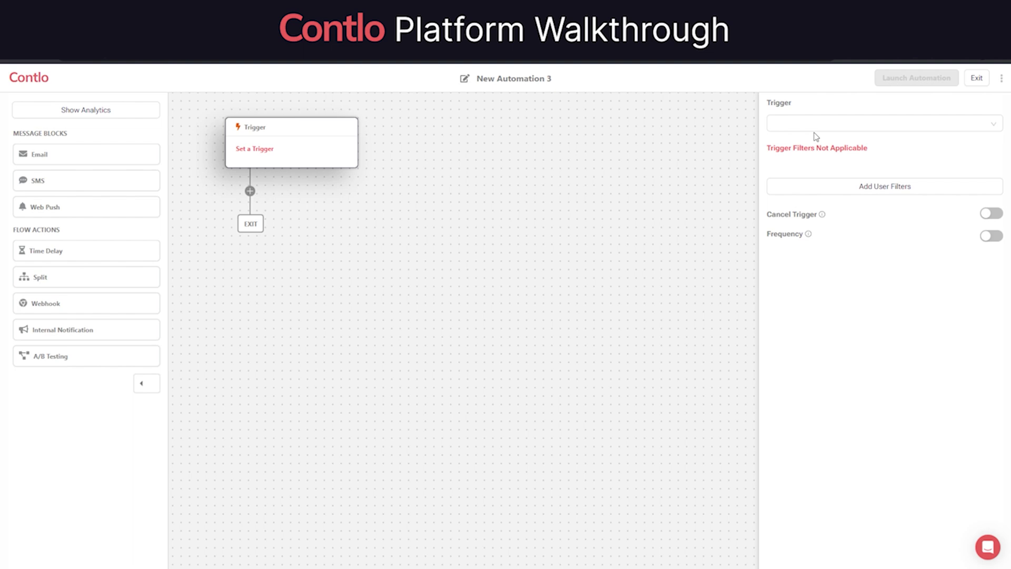
left_click(814, 124)
scroll(816, 248, "down", 1)
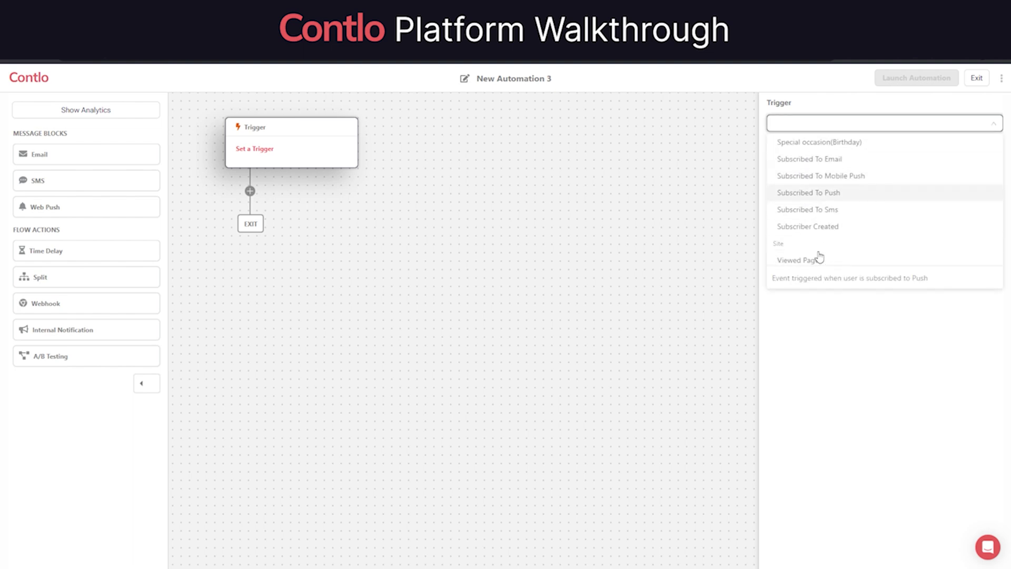
scroll(817, 248, "up", 2)
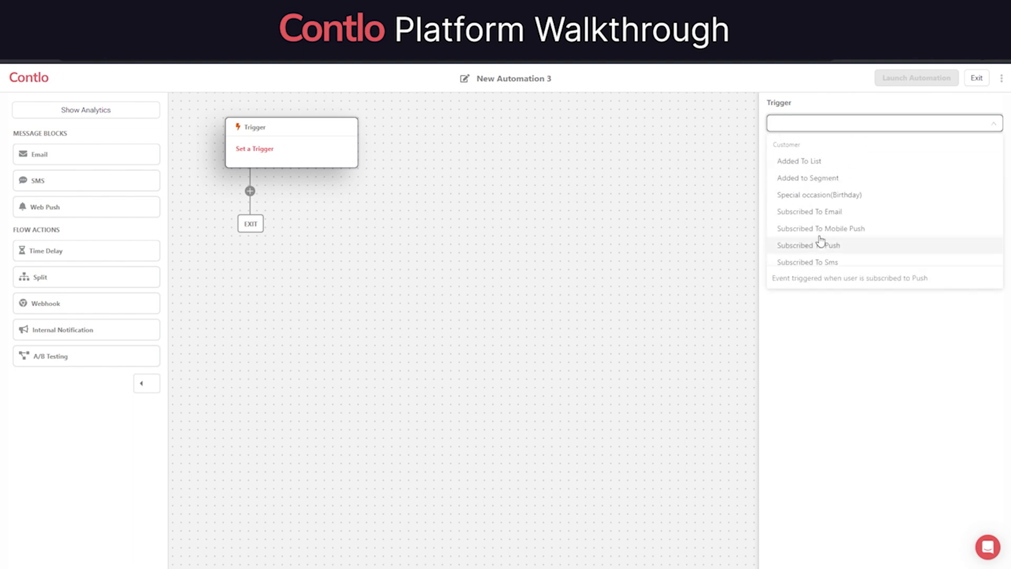
left_click(808, 161)
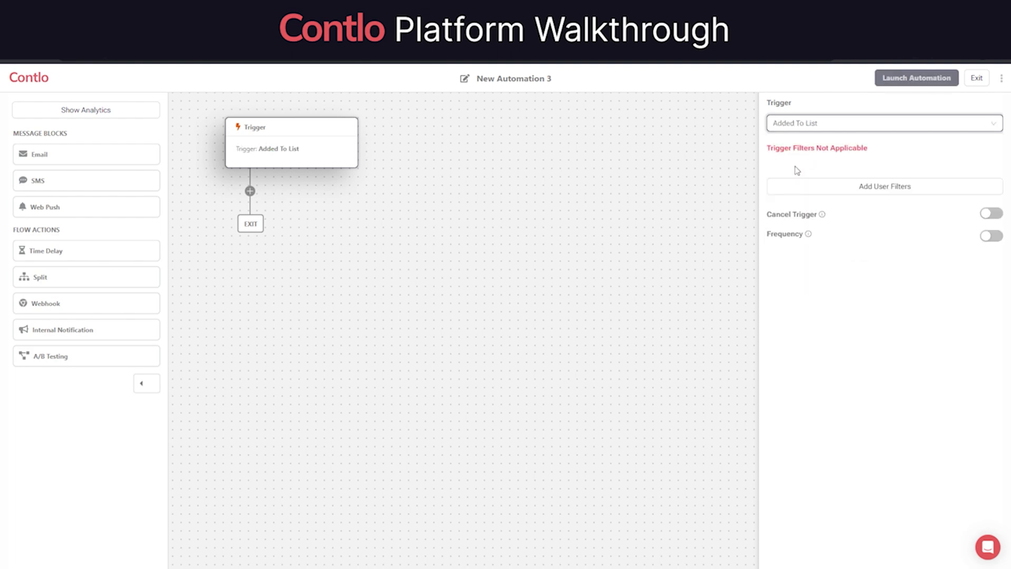
Step: Add Email, Time Delay, SMS and Split blocks to the automation flow
left_click_drag(89, 154, 251, 190)
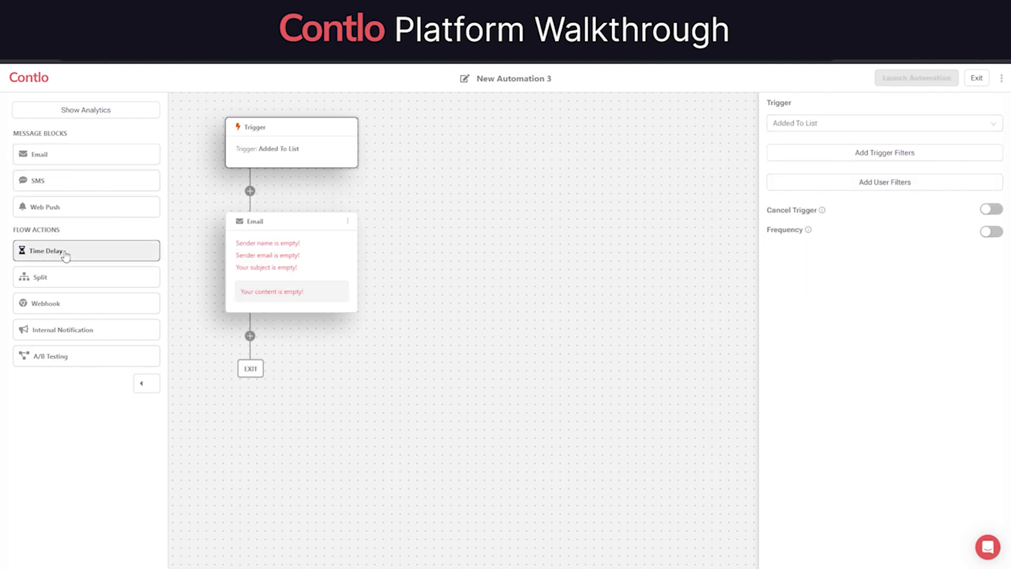
left_click_drag(65, 255, 285, 195)
left_click_drag(52, 182, 251, 403)
left_click_drag(70, 252, 276, 409)
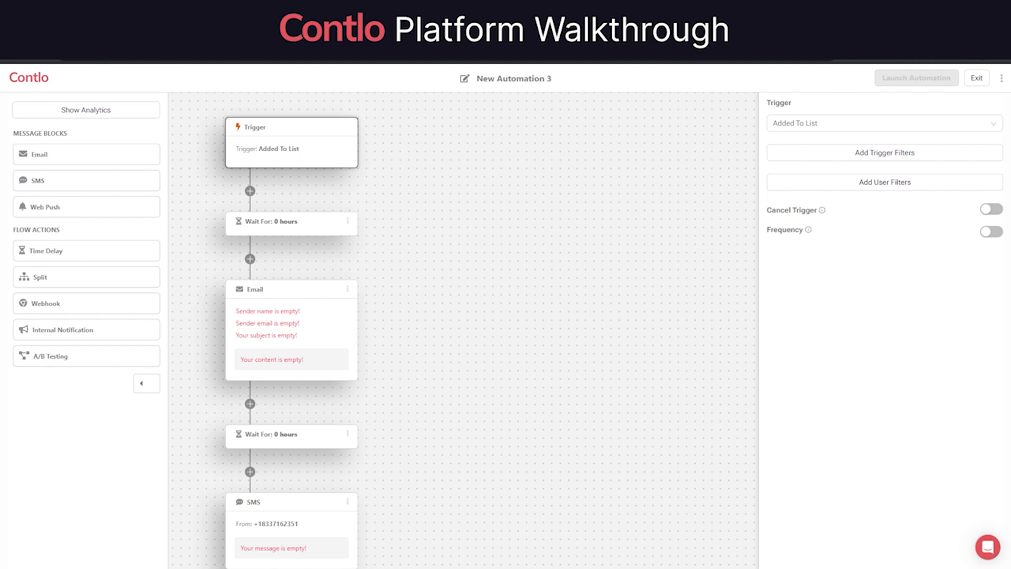
scroll(295, 316, "down", 2)
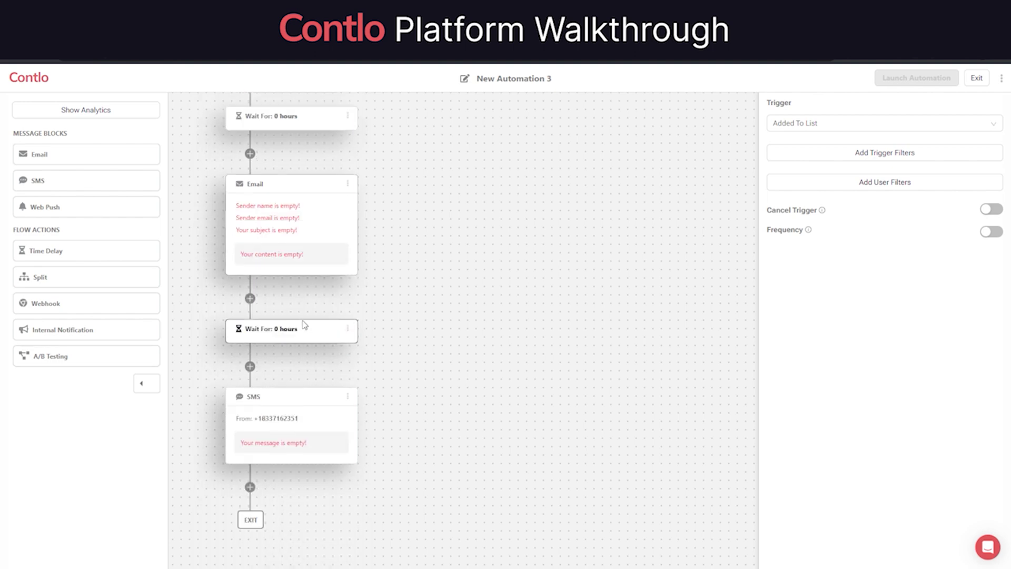
left_click_drag(74, 278, 294, 357)
Step: Add an A/B test with SMS branches, open the email step's content, and exit the builder
scroll(369, 357, "down", 3)
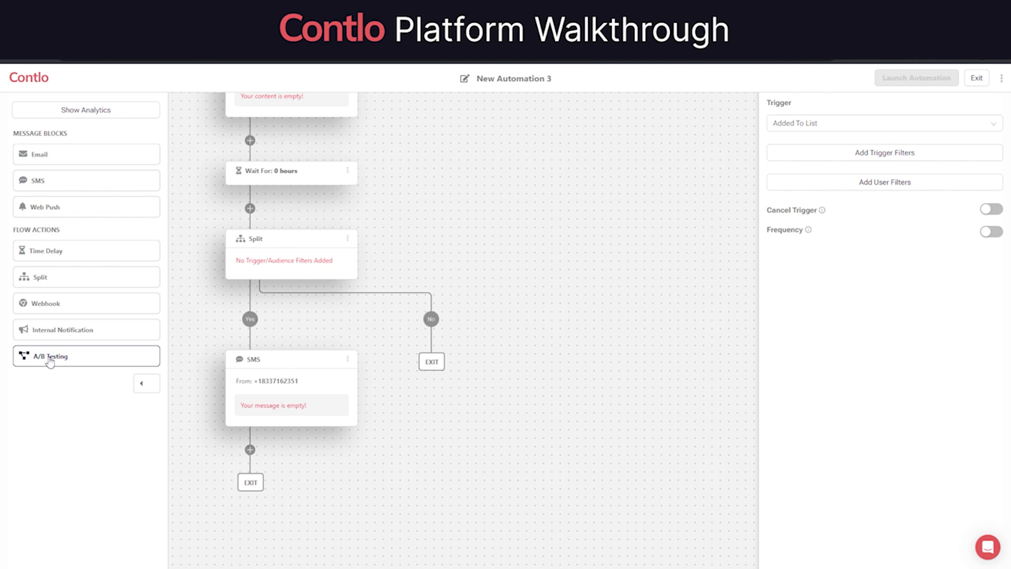
left_click_drag(49, 359, 442, 326)
scroll(464, 327, "down", 2)
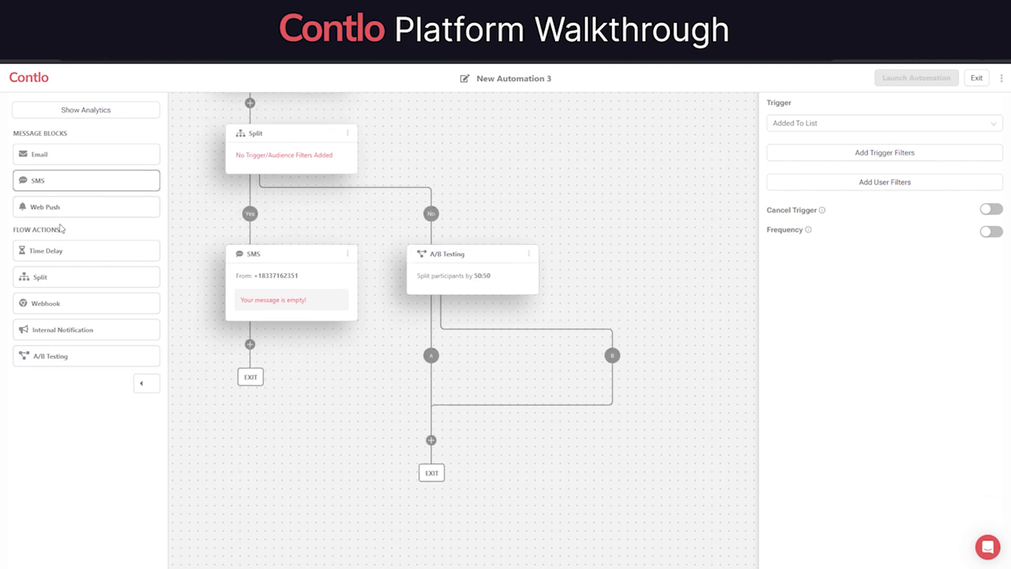
left_click_drag(54, 179, 448, 358)
left_click_drag(90, 180, 632, 367)
scroll(534, 409, "down", 2)
scroll(437, 333, "up", 5)
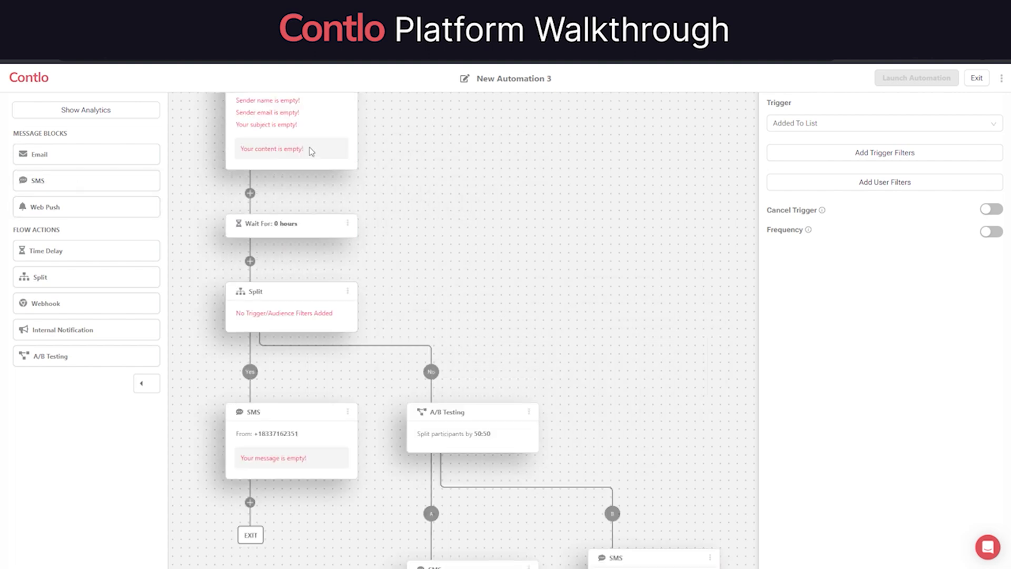
left_click(309, 153)
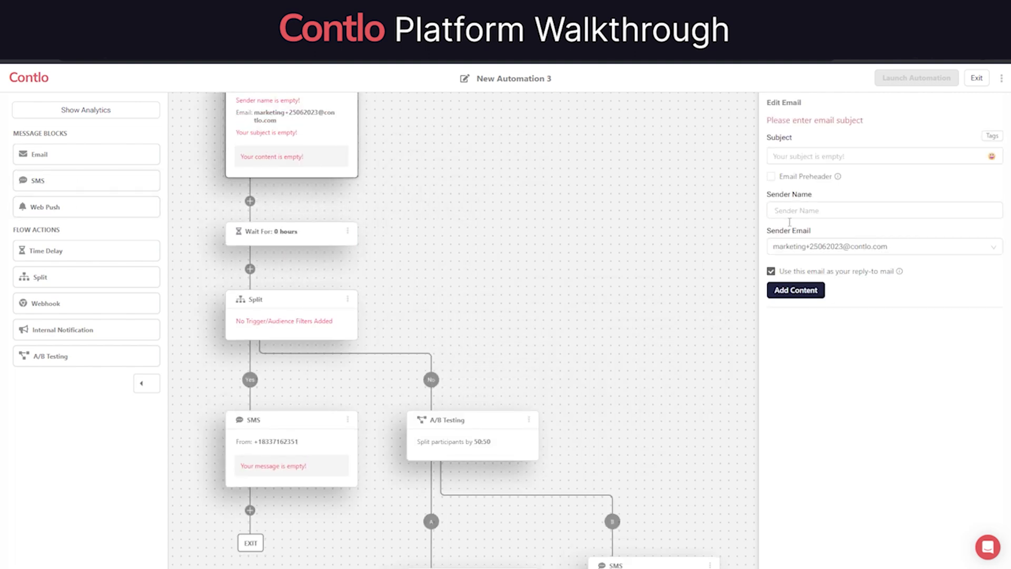
left_click(799, 291)
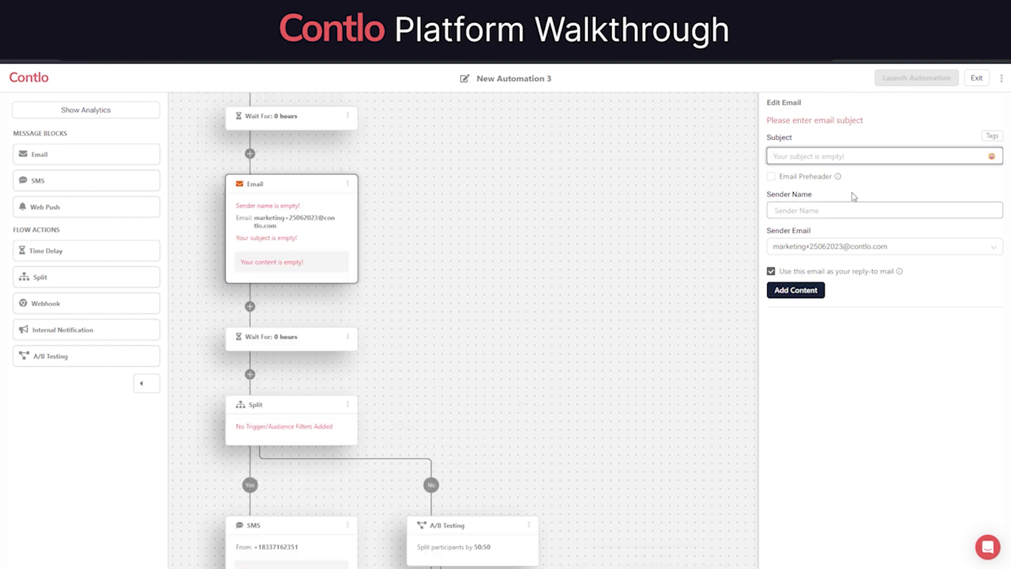
left_click(976, 78)
Step: Open Forms and choose Build From Scratch from the form template gallery
left_click(33, 243)
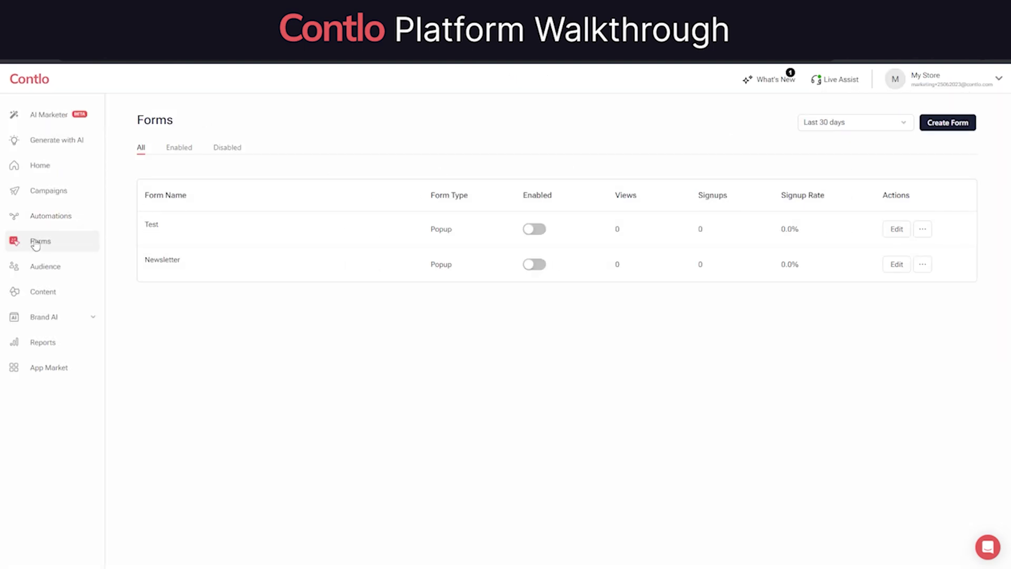
left_click(940, 124)
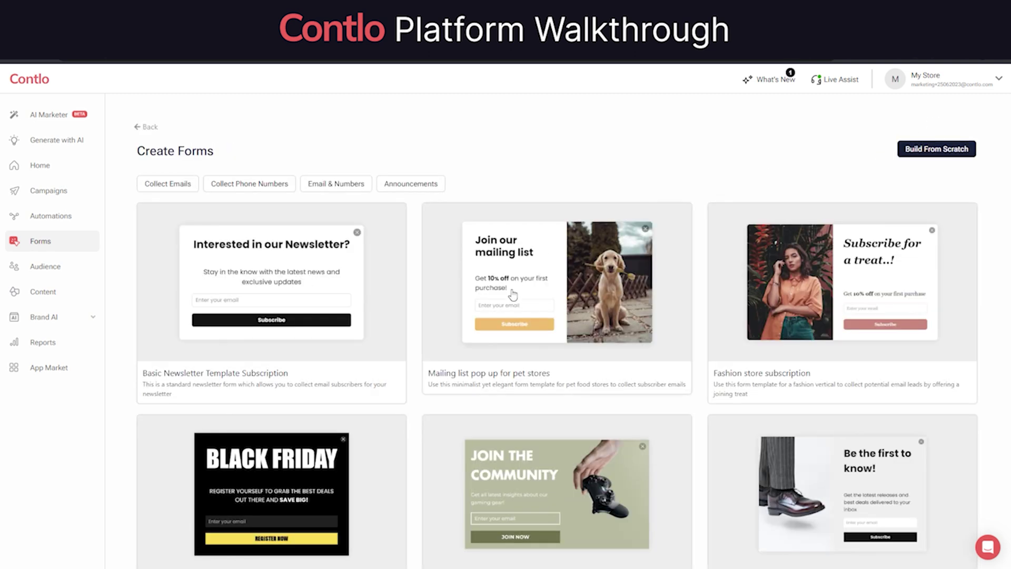
scroll(470, 344, "down", 6)
scroll(469, 340, "down", 4)
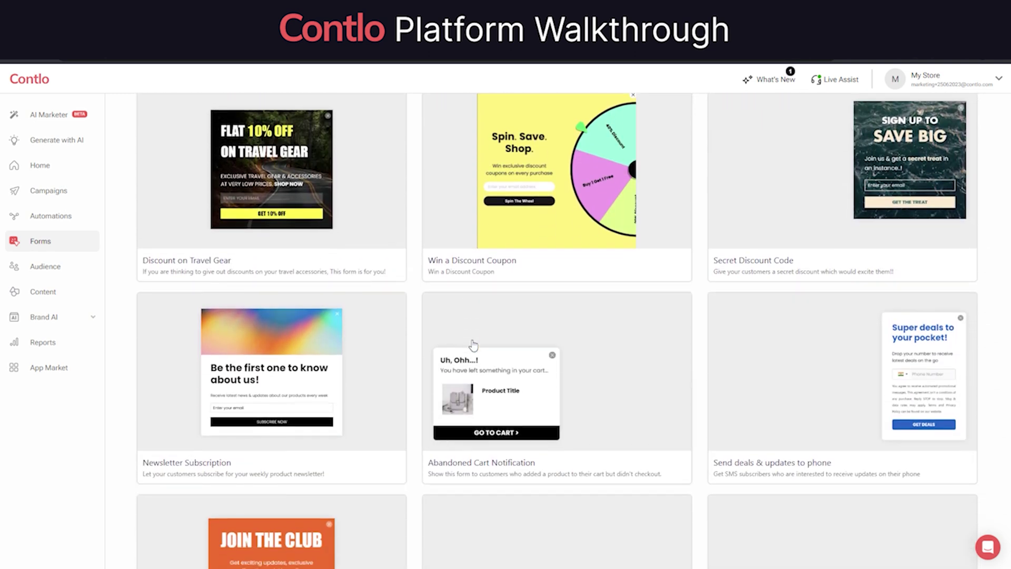
scroll(660, 243, "up", 10)
left_click(937, 149)
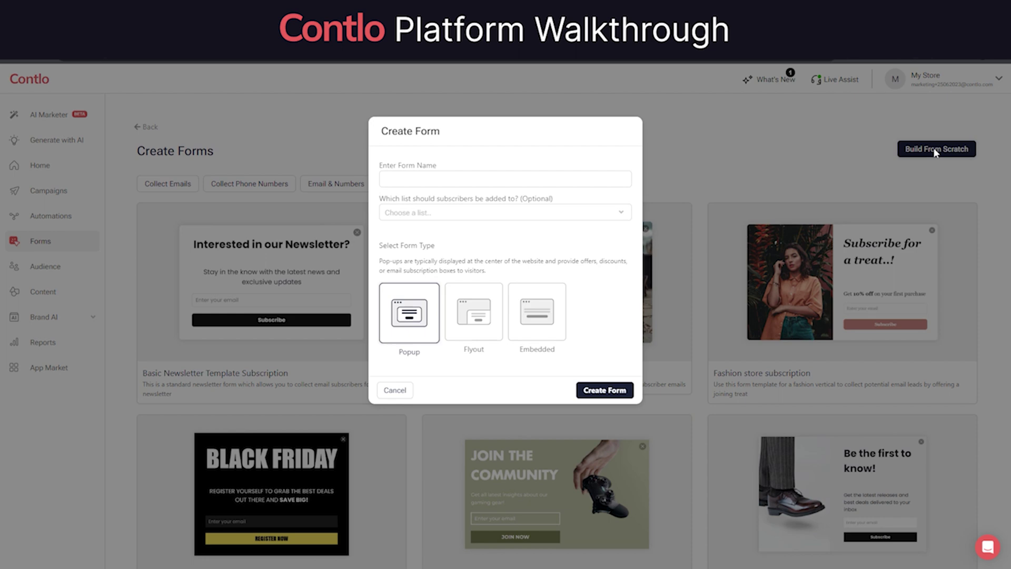
Step: Name the form 'My first form', feed it into My first list, keep Popup, and create it
left_click(516, 184)
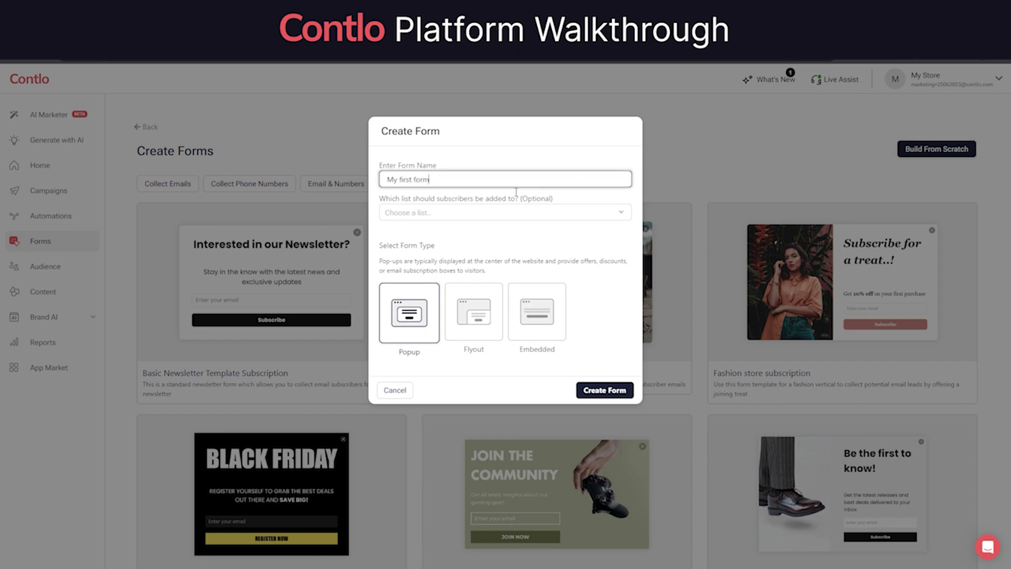
left_click(463, 214)
left_click(413, 253)
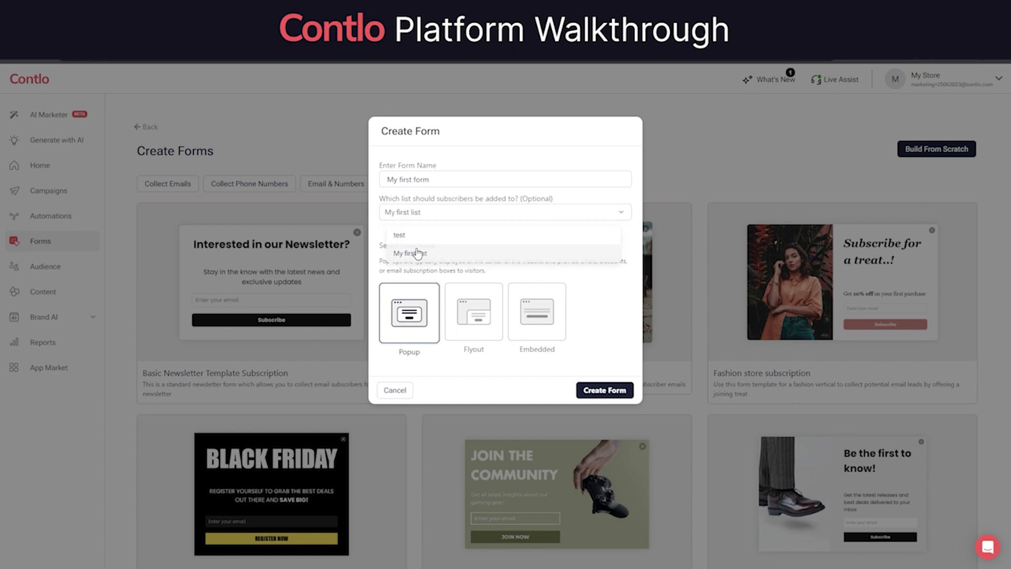
left_click(473, 315)
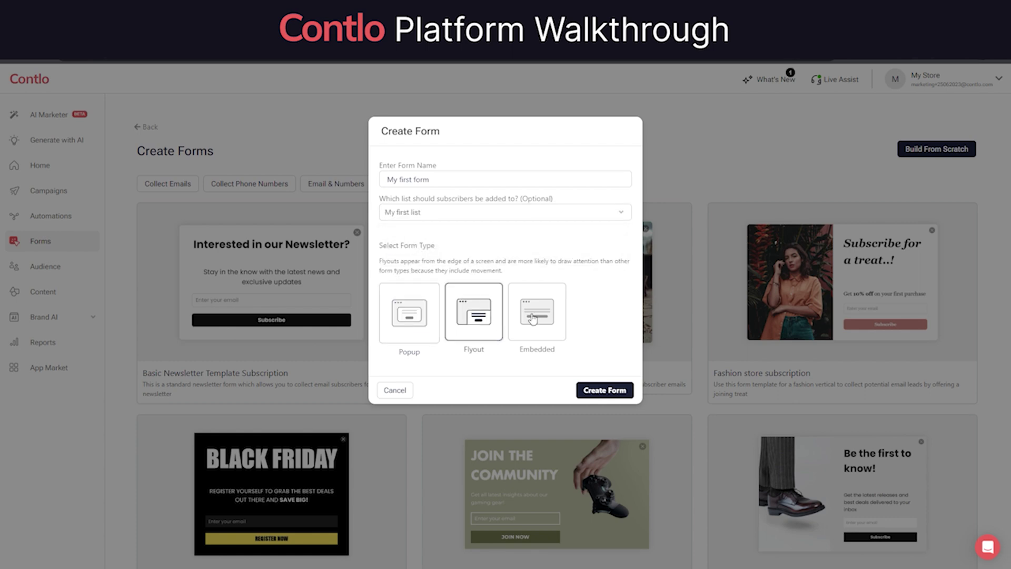
left_click(532, 316)
left_click(404, 327)
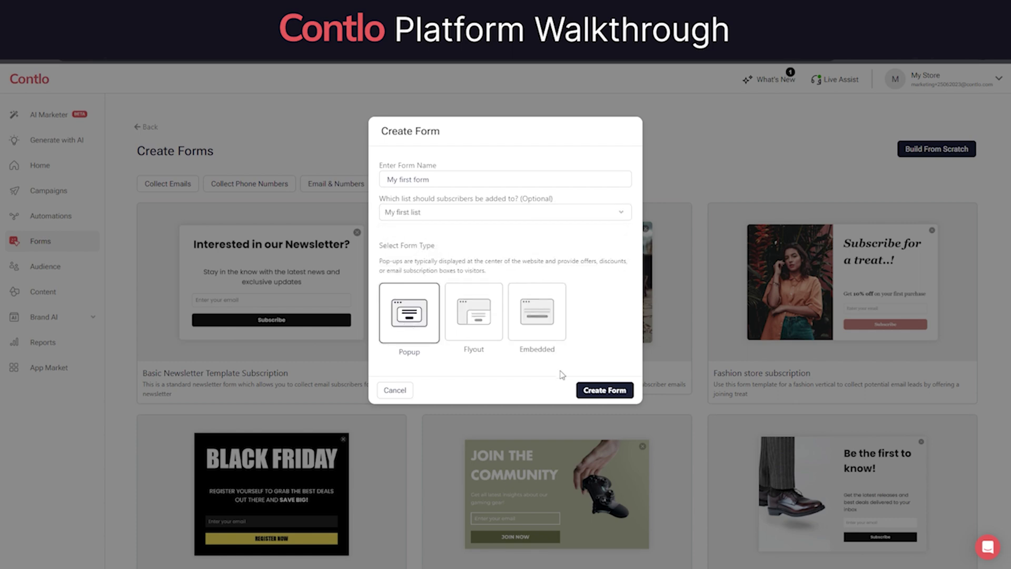
left_click(602, 391)
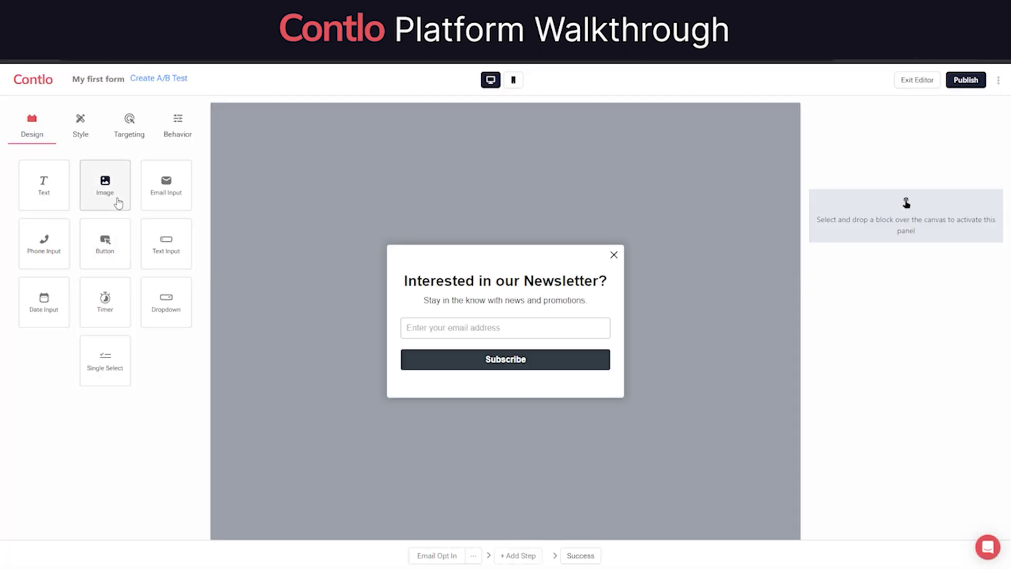
Step: Add an image block, input fields and a countdown timer to the popup
left_click_drag(117, 203, 480, 277)
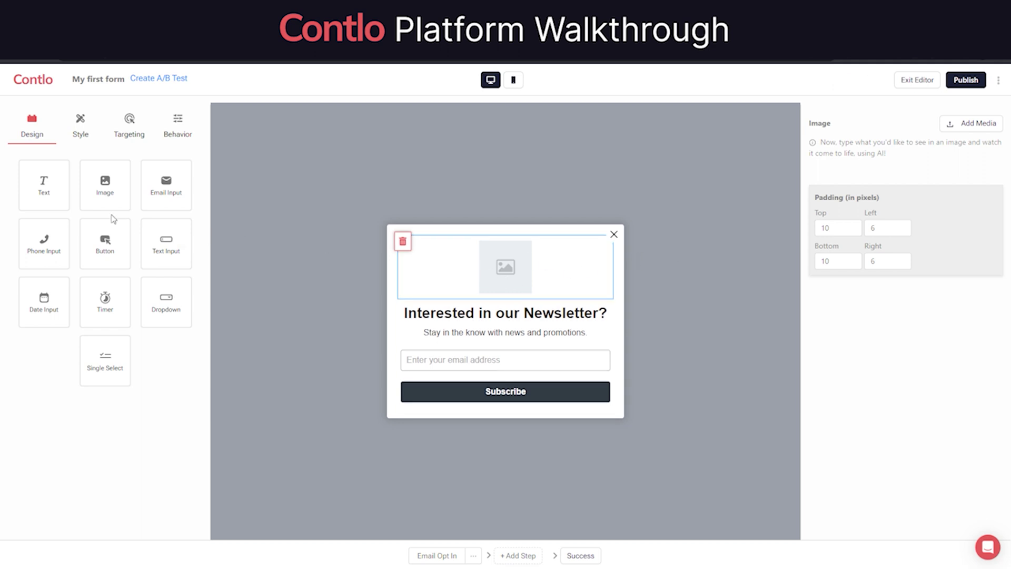
left_click_drag(162, 199, 506, 337)
left_click_drag(188, 308, 454, 346)
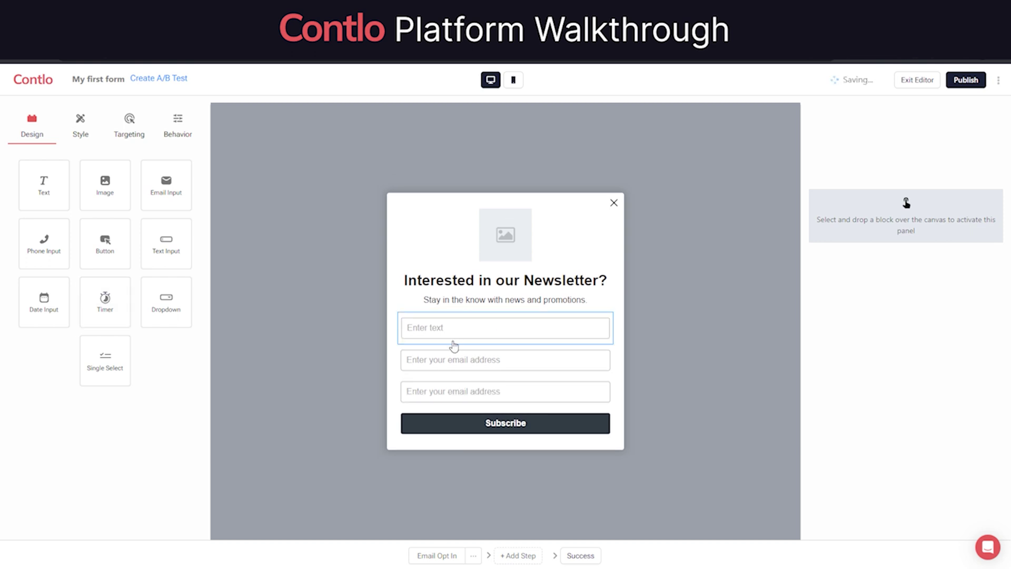
Step: Keep the layout without a side image and set the form background to dark purple #464867
left_click(80, 129)
scroll(82, 242, "down", 4)
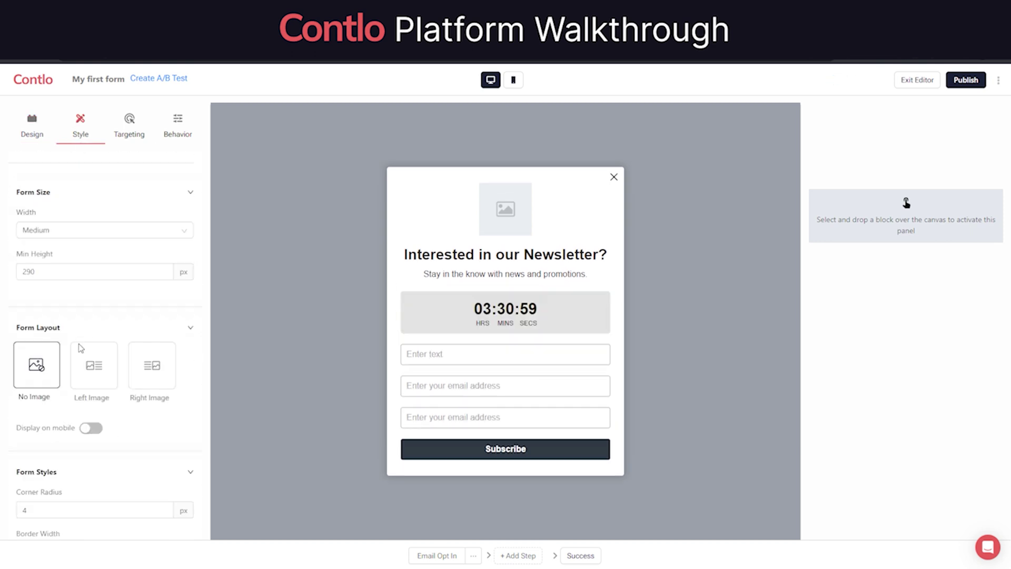
left_click(90, 317)
left_click(152, 312)
left_click(45, 318)
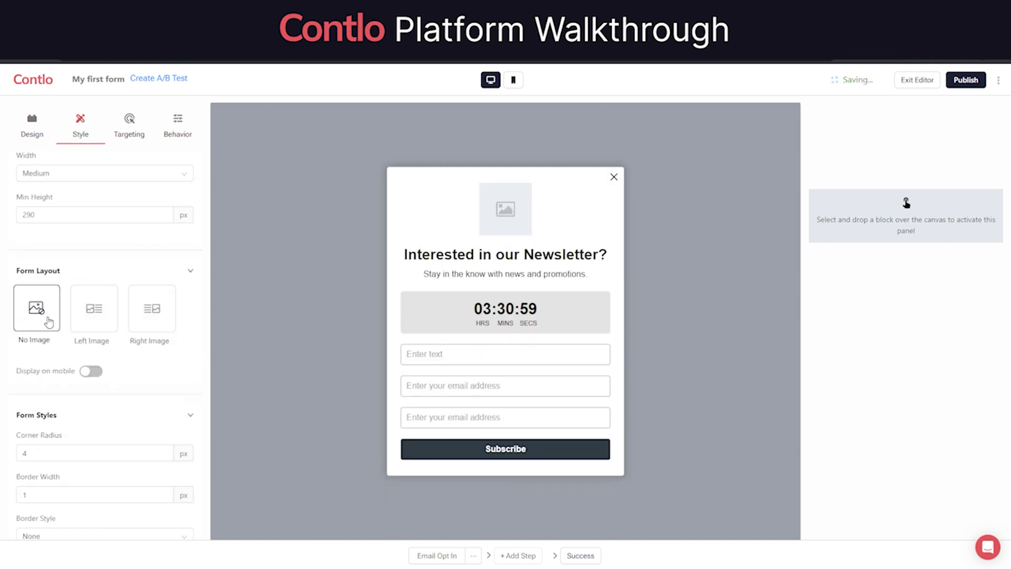
scroll(86, 361, "down", 3)
scroll(86, 361, "down", 10)
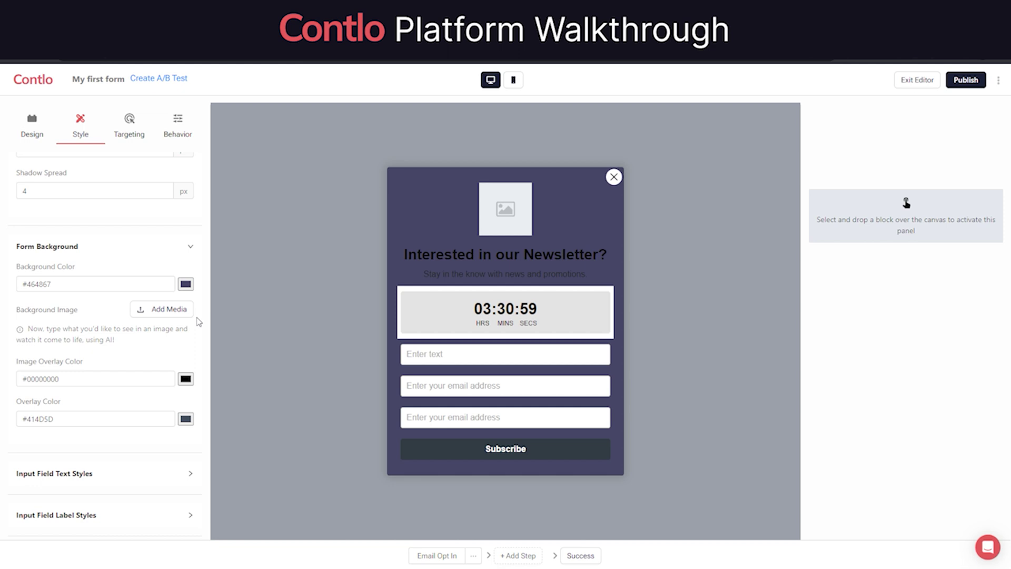
left_click(132, 252)
Step: Set the popup's top, left, bottom and right padding to 50 px
scroll(99, 353, "up", 6)
left_click(38, 429)
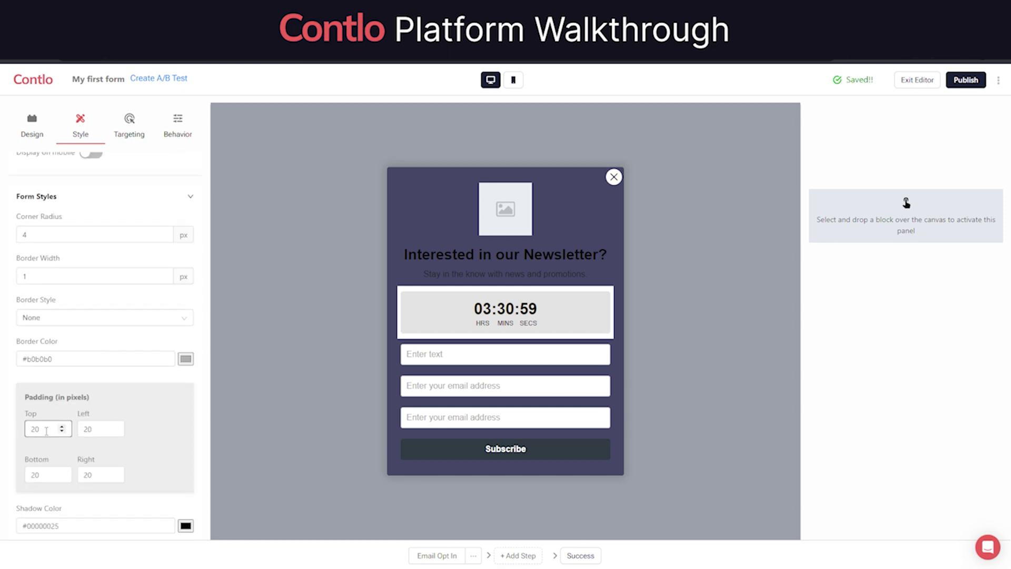
key("BackSpace")
type("5")
key("Tab")
type("50")
key("Tab")
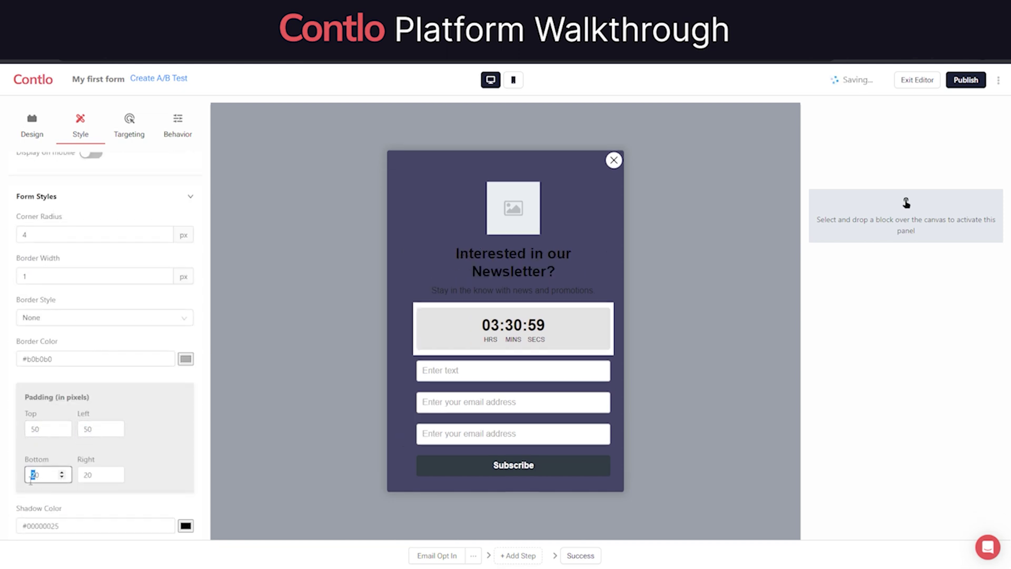
type("50")
key("Tab")
type("50")
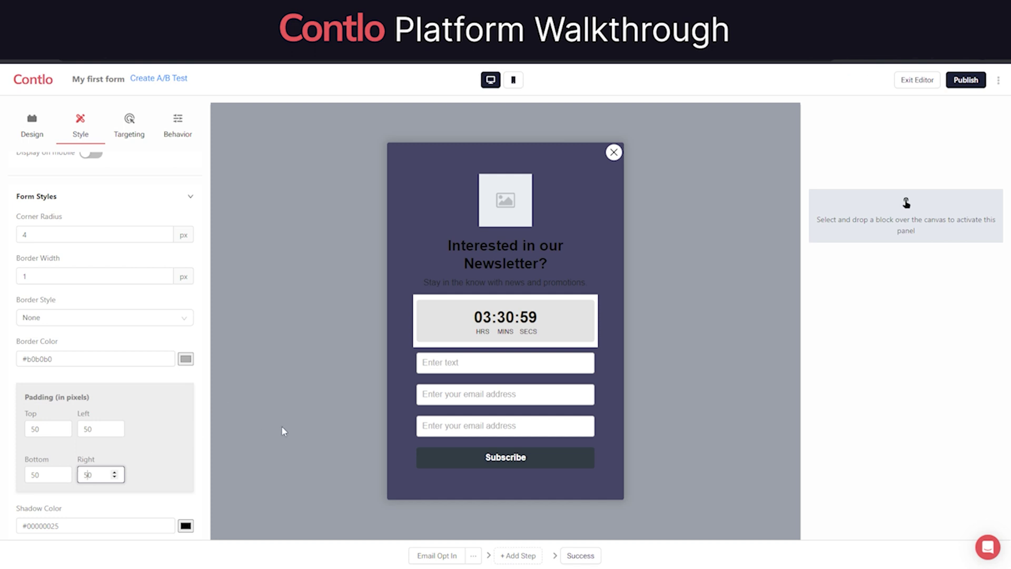
Step: Enable both URL include and exclude rules in Targeting, keeping the form shown immediately on page load
left_click(139, 130)
left_click(70, 189)
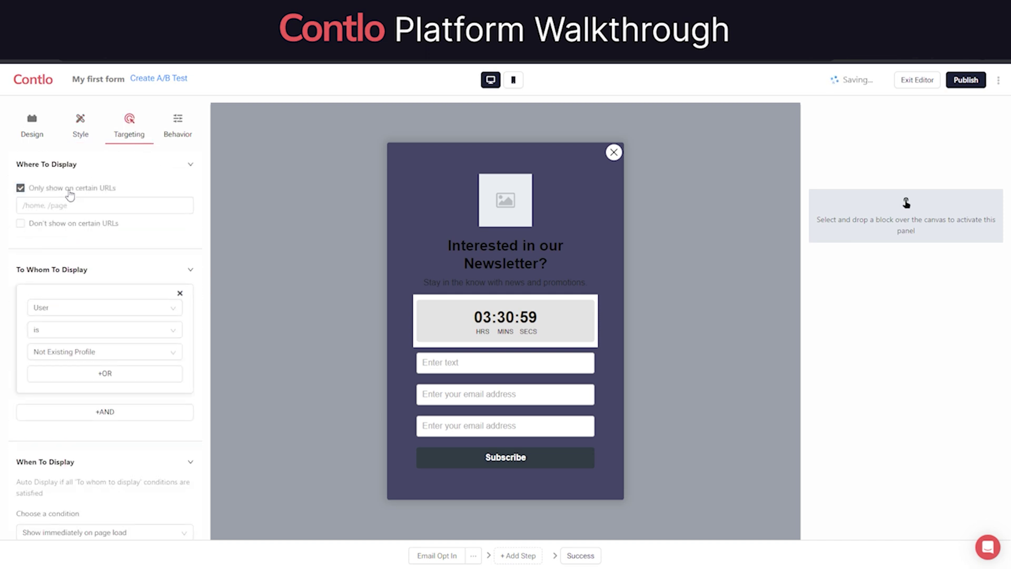
left_click(77, 227)
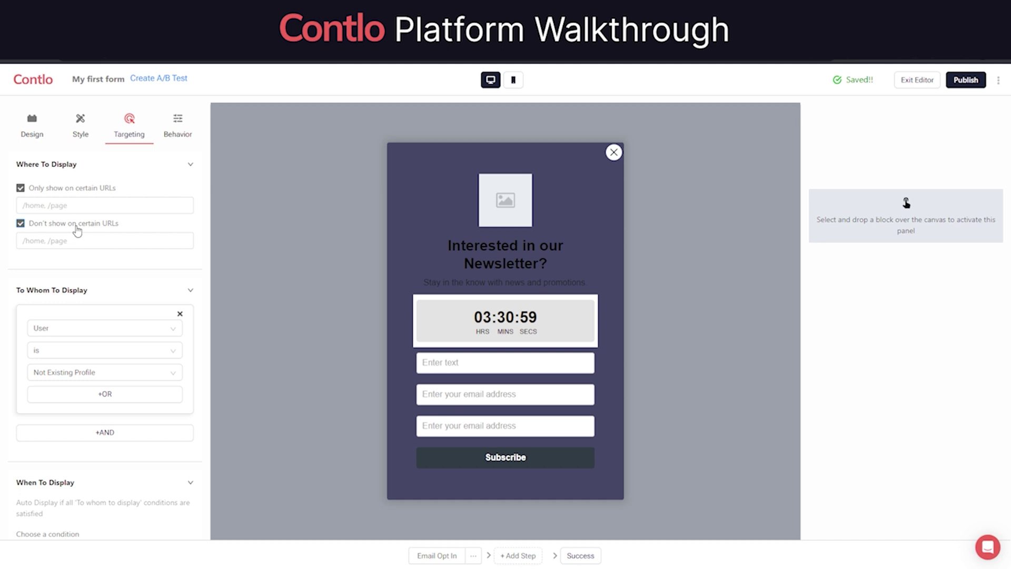
left_click(61, 329)
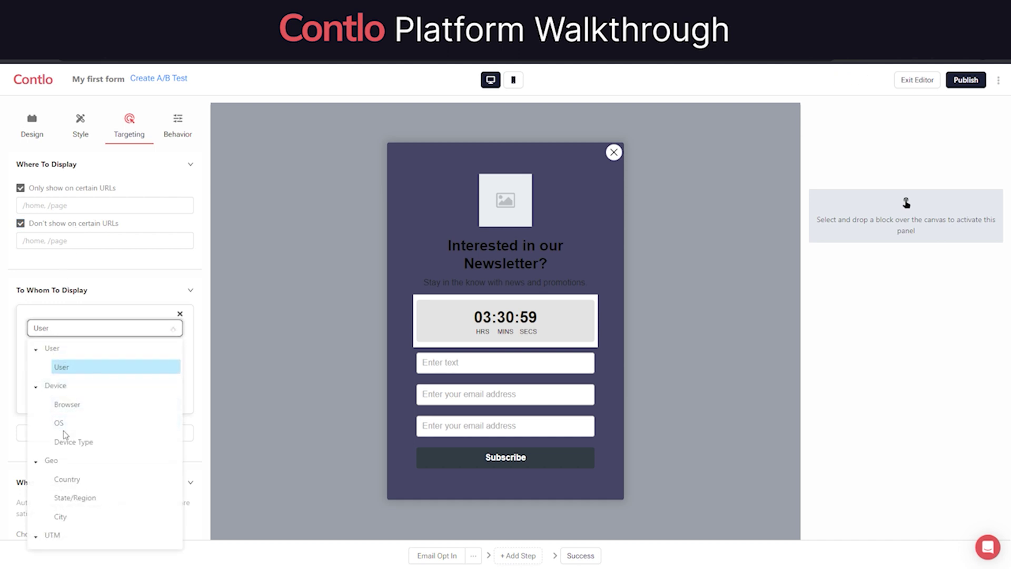
scroll(71, 463, "down", 1)
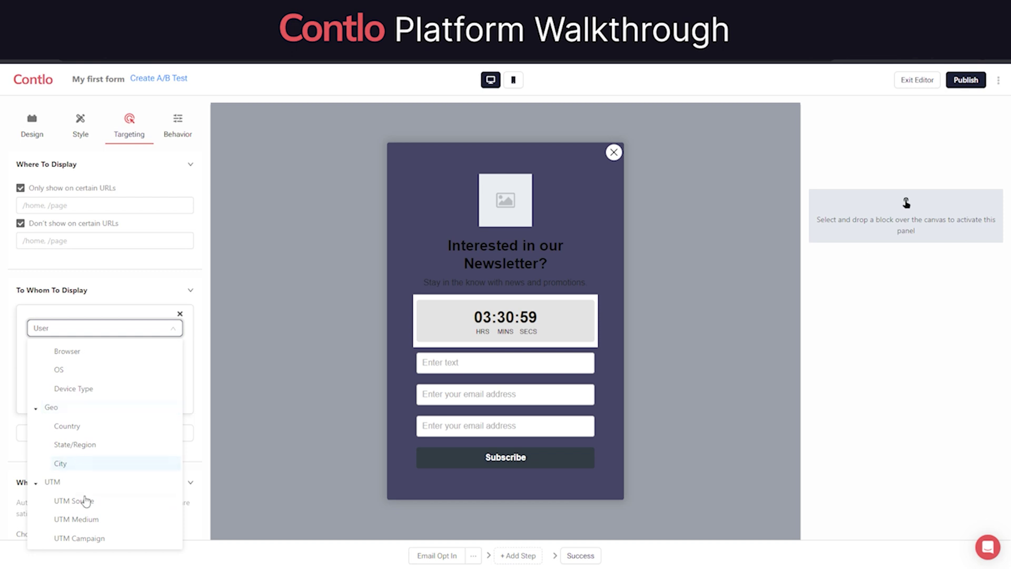
left_click(209, 375)
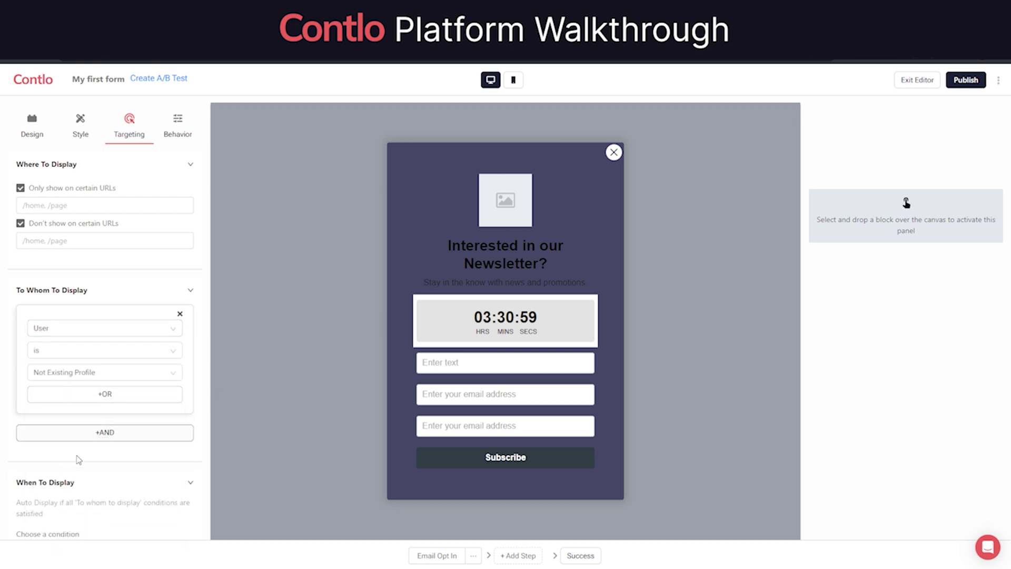
scroll(77, 461, "down", 1)
left_click(68, 494)
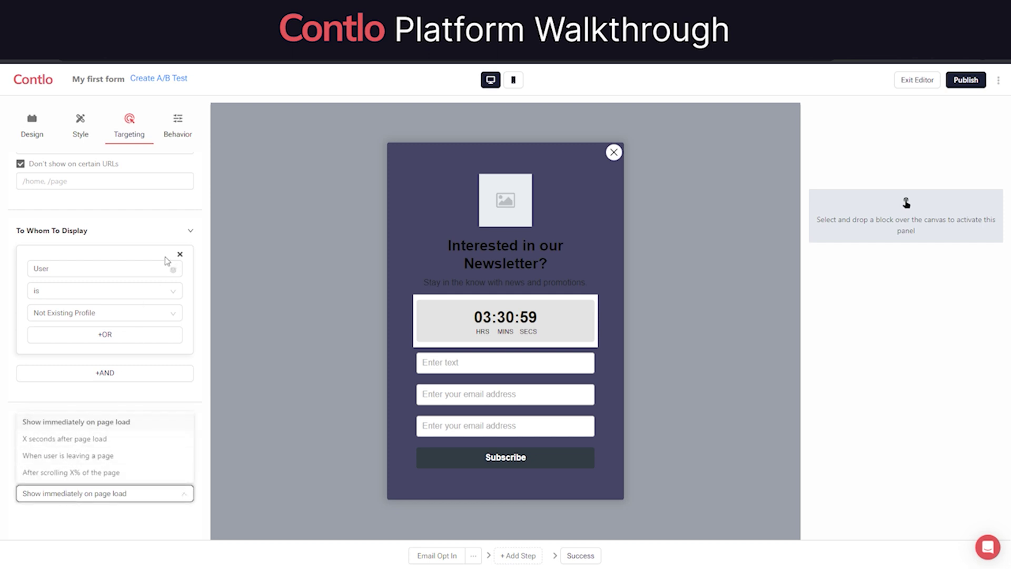
left_click(171, 206)
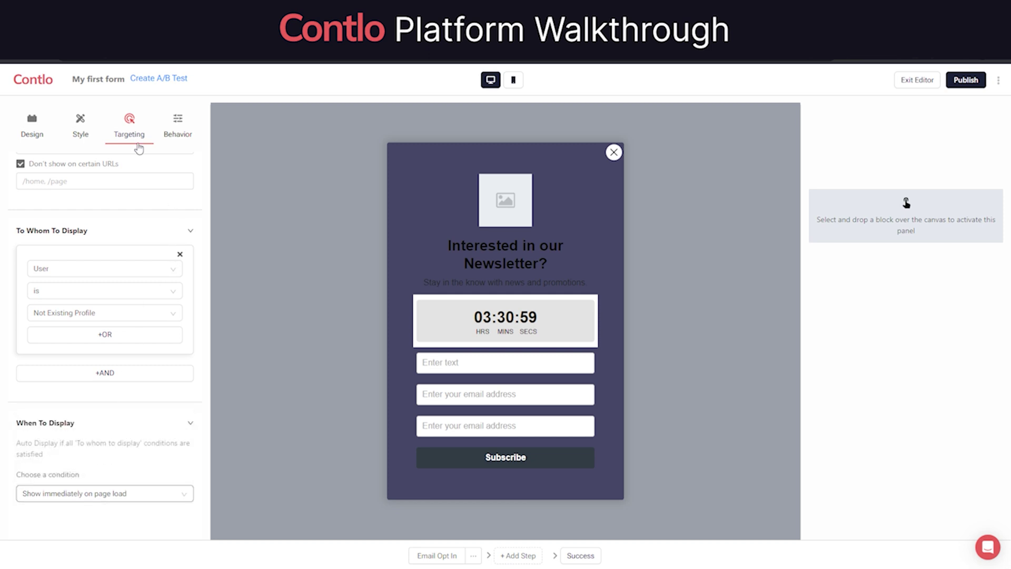
Step: Change the Behavior 'Show again after' delay from 90 to 120 days
left_click(179, 129)
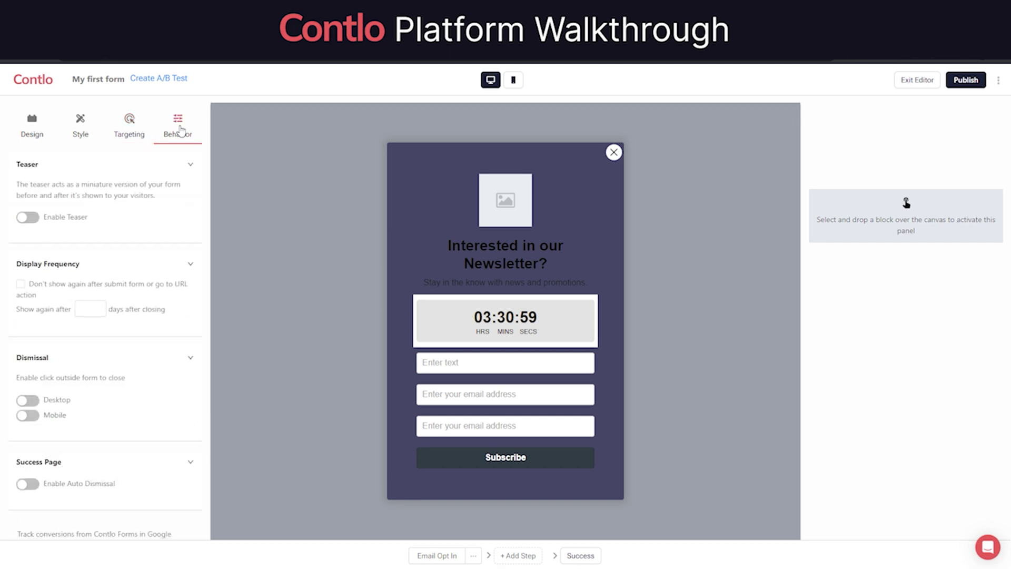
left_click(20, 284)
left_click(21, 285)
double_click(83, 310)
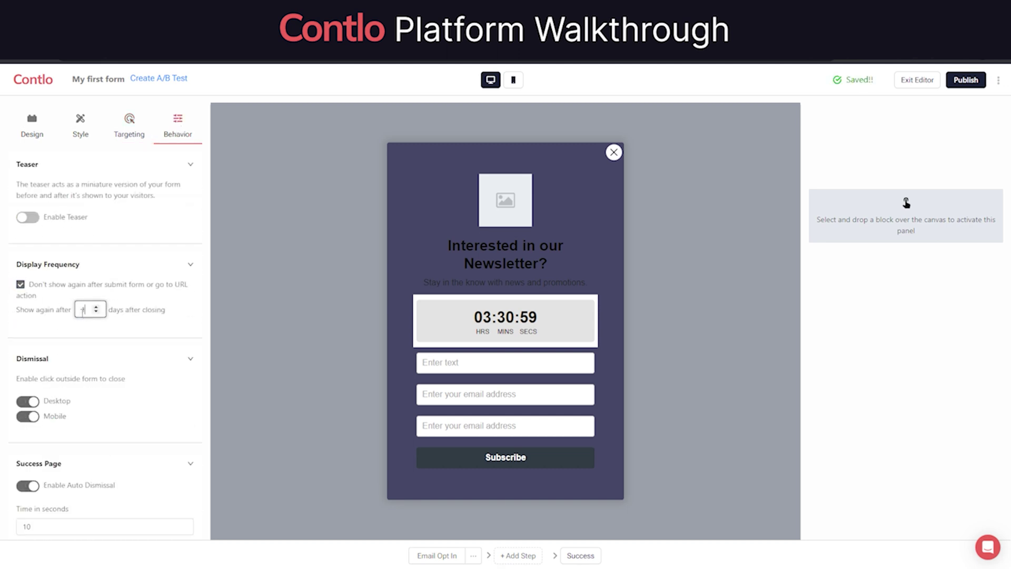
left_click(29, 402)
left_click(29, 402)
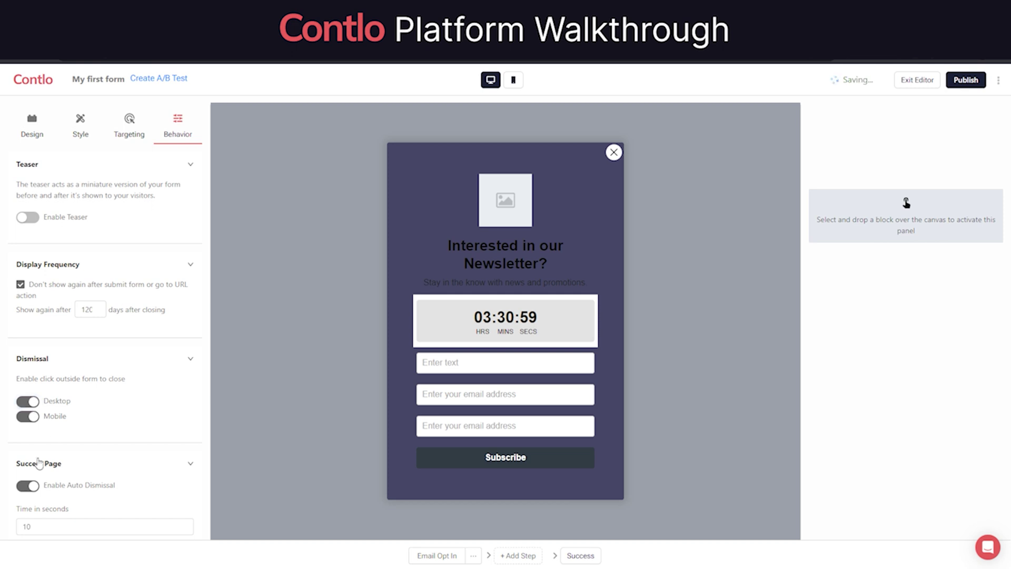
left_click(34, 487)
left_click(34, 487)
Step: Add a Blank Step after the Email Opt In step
left_click(518, 556)
left_click(515, 190)
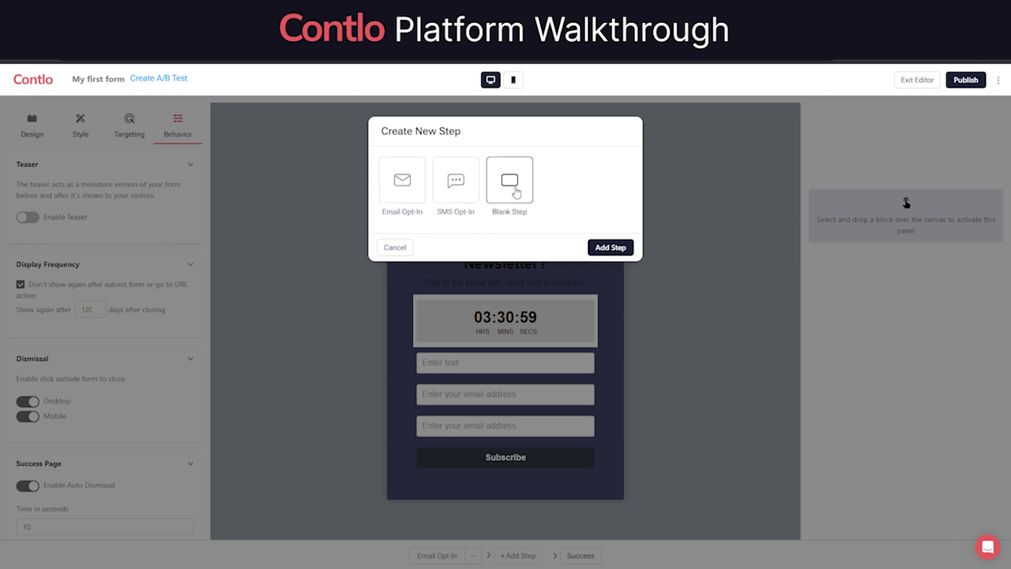
left_click(610, 247)
left_click(480, 555)
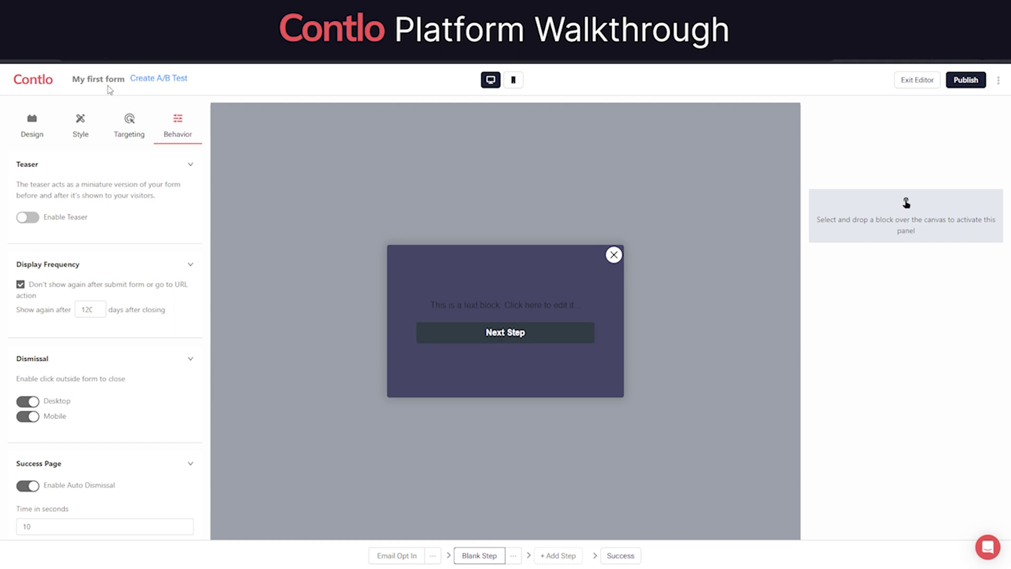
Step: Create a 50/50 A/B test variant of the form and exit the editor
left_click(164, 79)
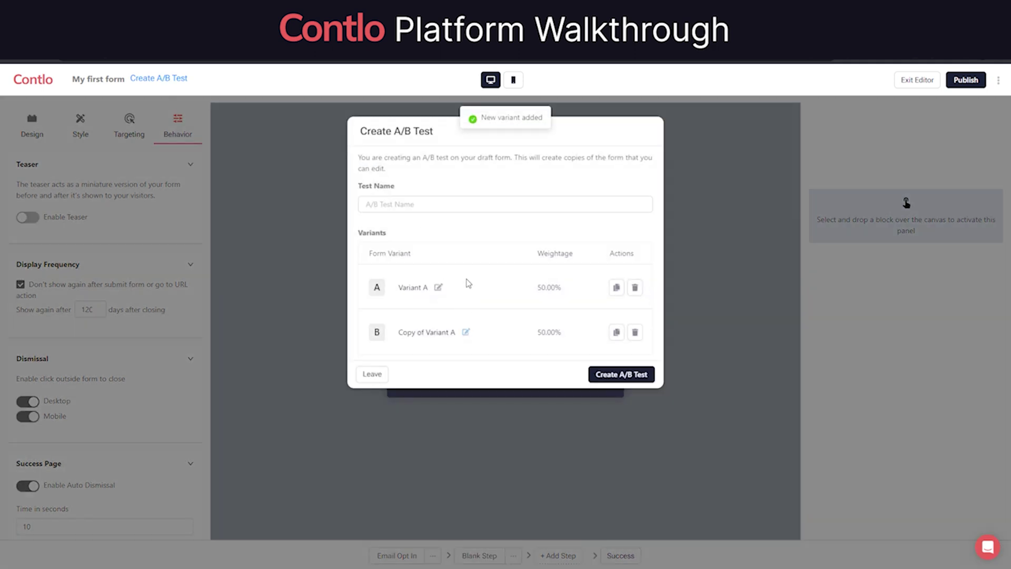
left_click(412, 205)
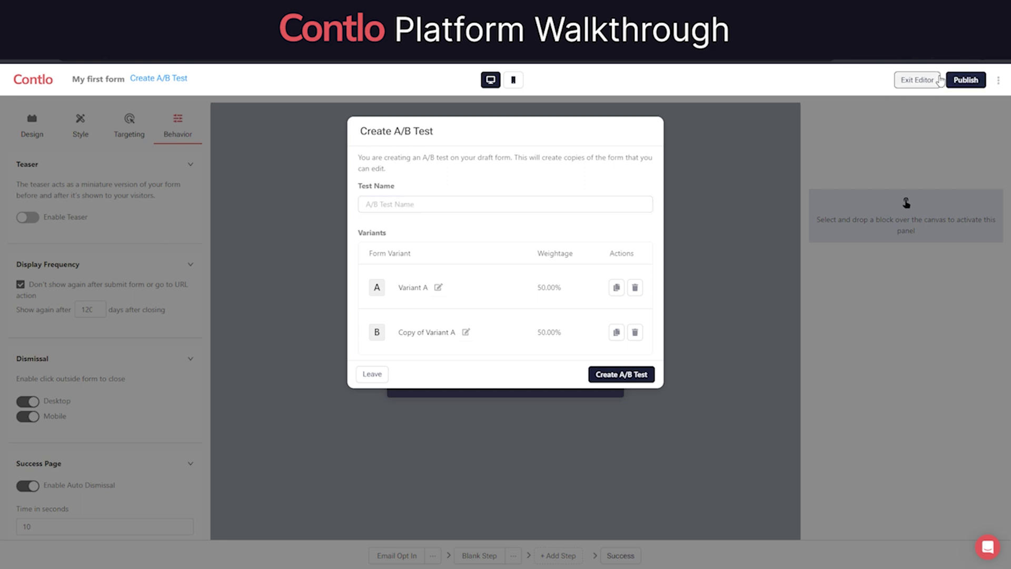
left_click(917, 80)
Step: Install the Spin The Wheel app from the App Market and scroll through its details
left_click(76, 369)
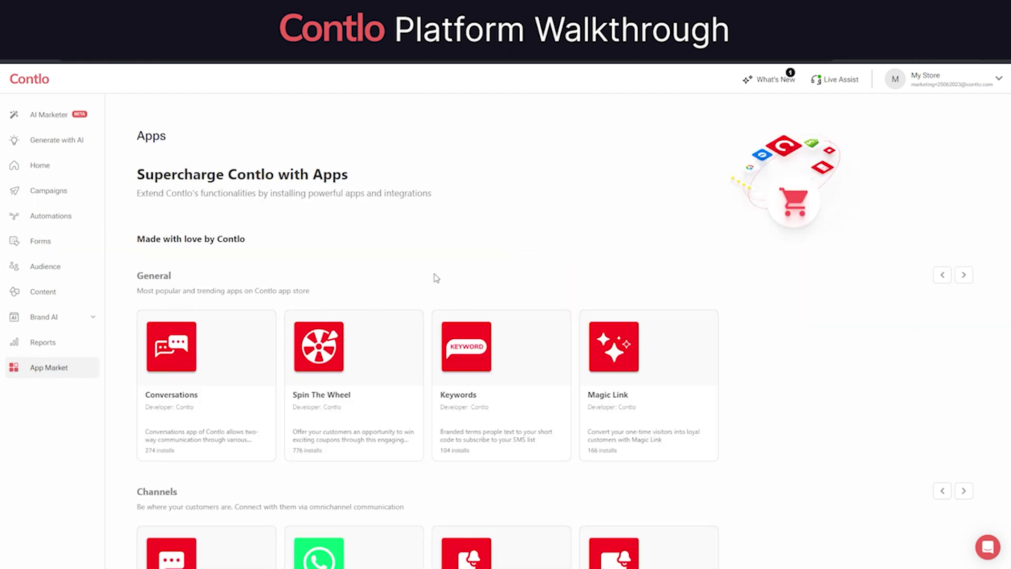
left_click(353, 381)
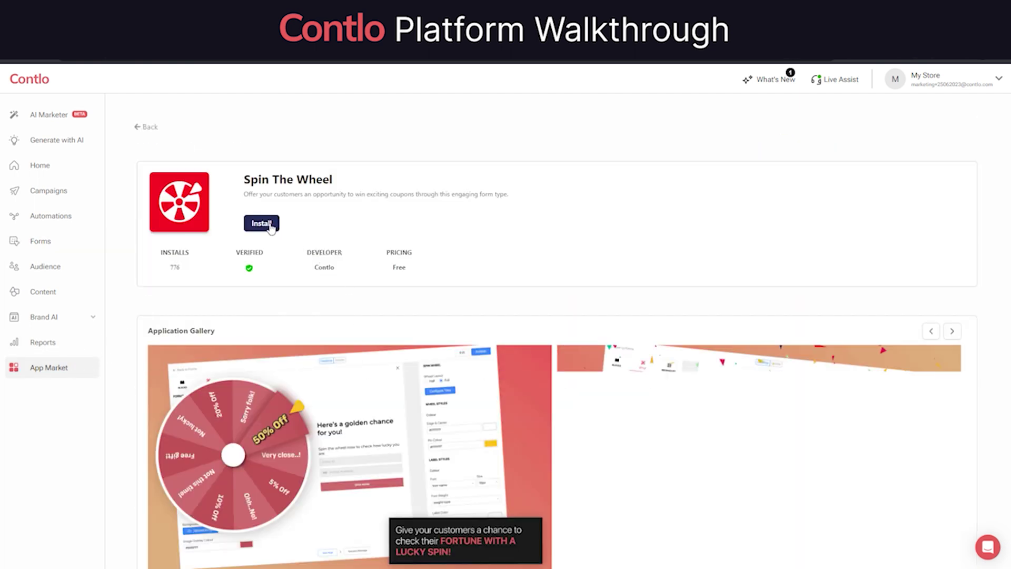
left_click(276, 228)
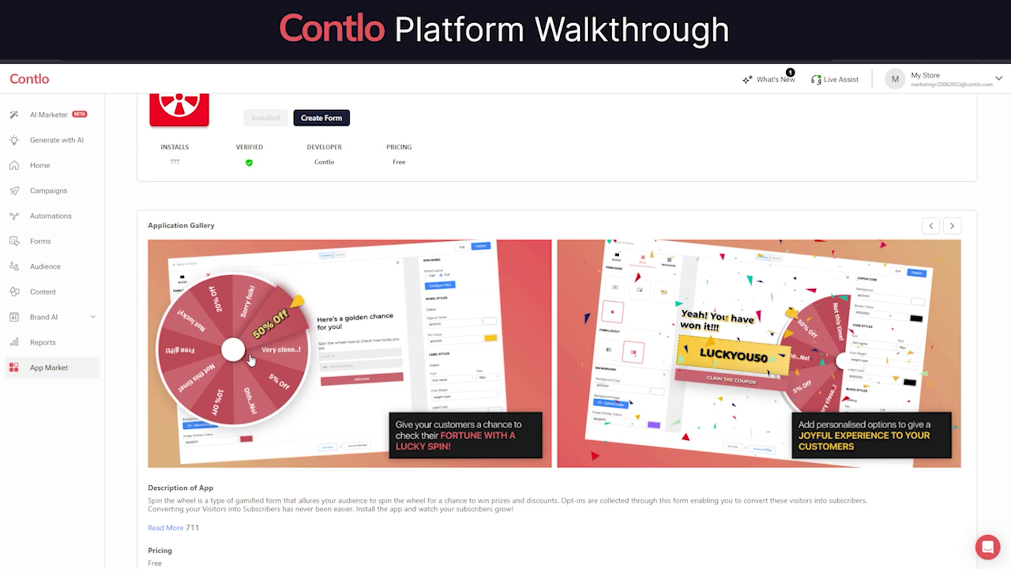
scroll(321, 345, "down", 2)
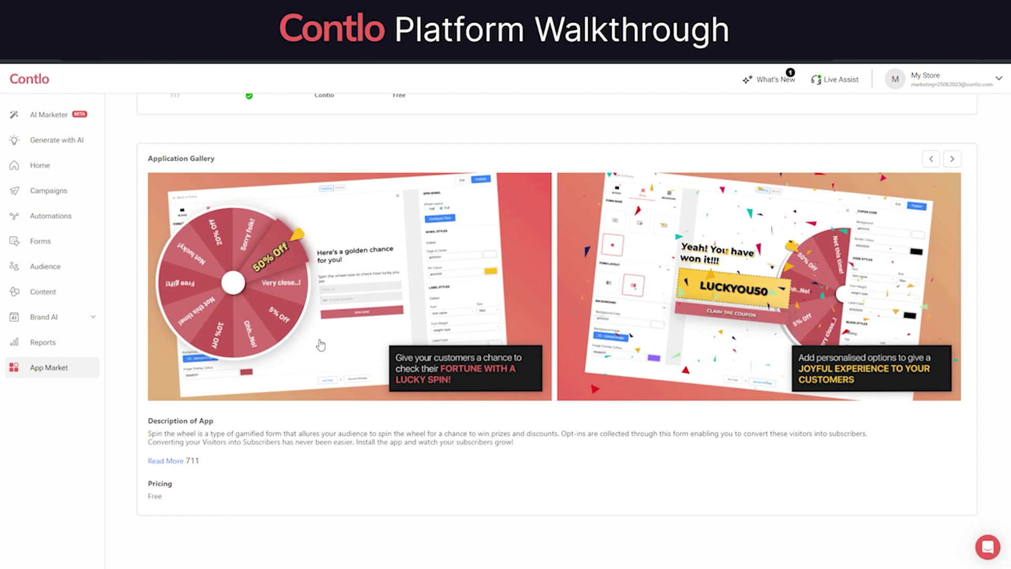
left_click(73, 292)
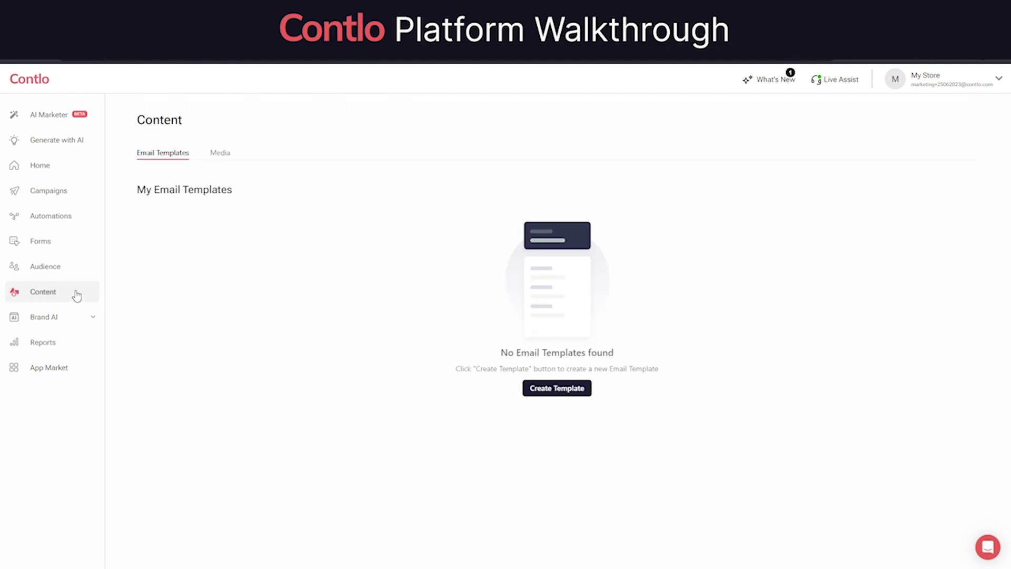
left_click(549, 387)
scroll(548, 390, "down", 8)
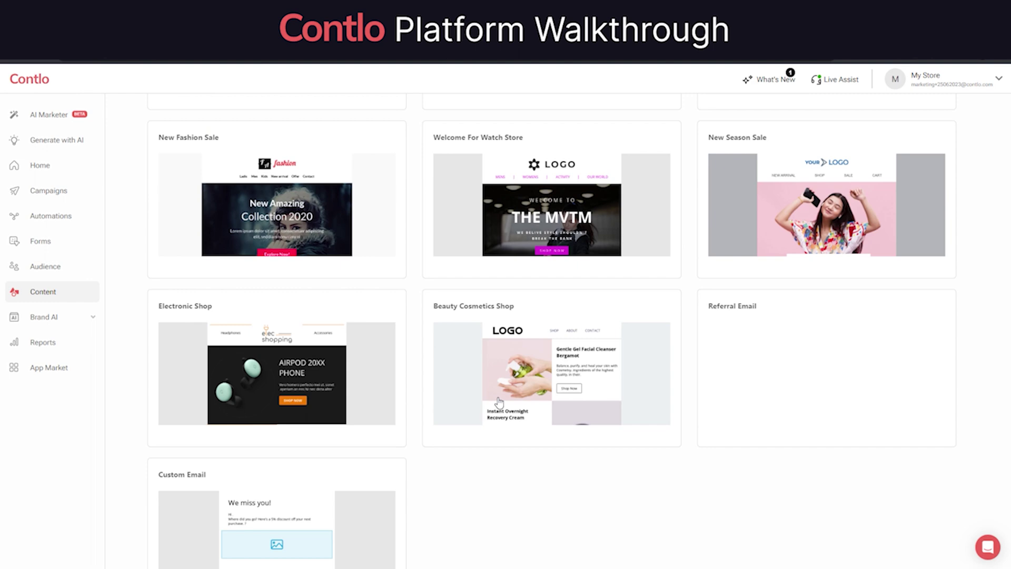
scroll(502, 396, "up", 3)
scroll(502, 396, "up", 4)
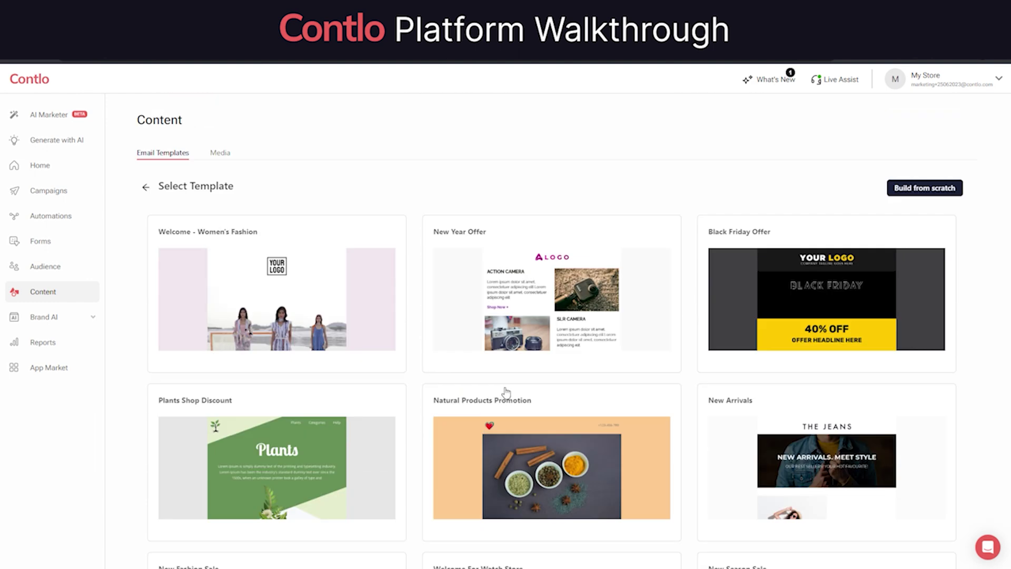
Step: Look through the Media tab's Add Media options without adding anything, then open Reports
left_click(222, 152)
left_click(953, 188)
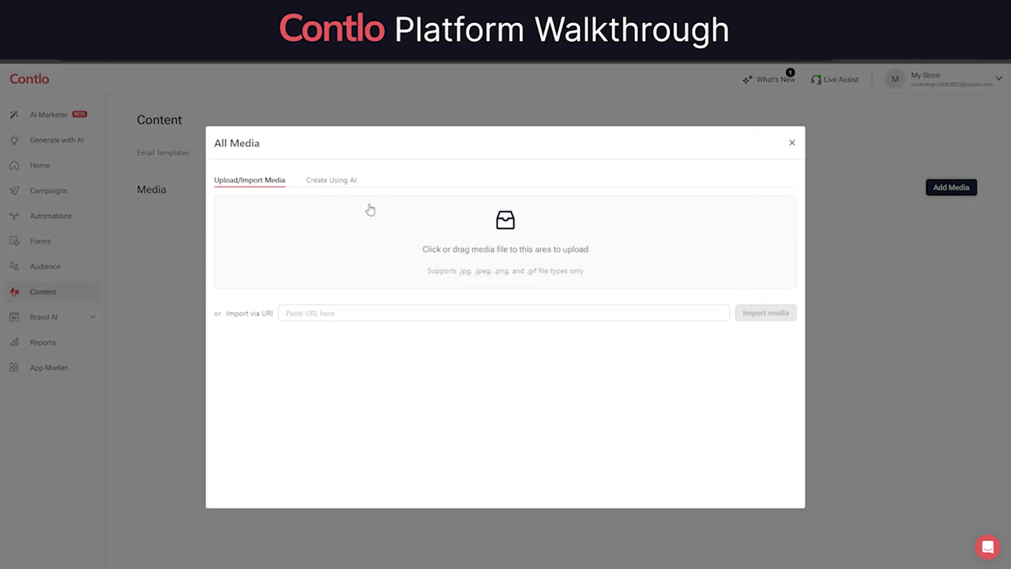
left_click(353, 180)
left_click(242, 180)
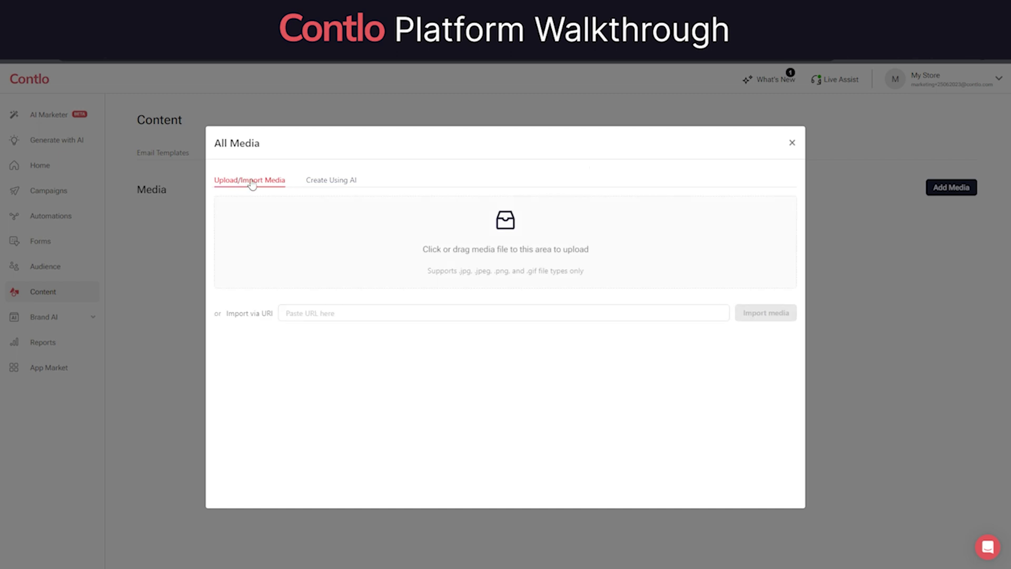
left_click(792, 144)
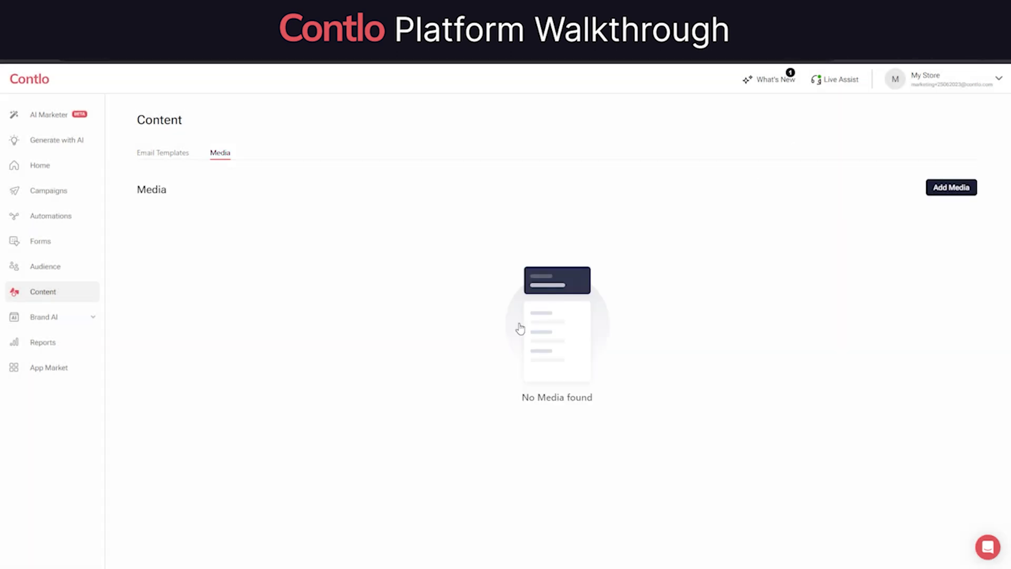
left_click(61, 343)
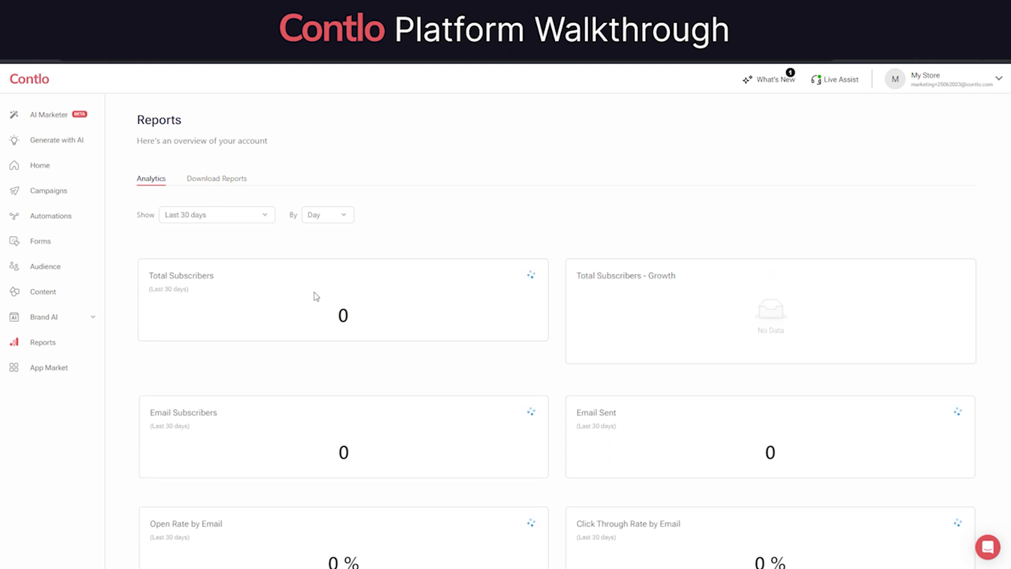
scroll(316, 297, "down", 7)
scroll(316, 297, "down", 7)
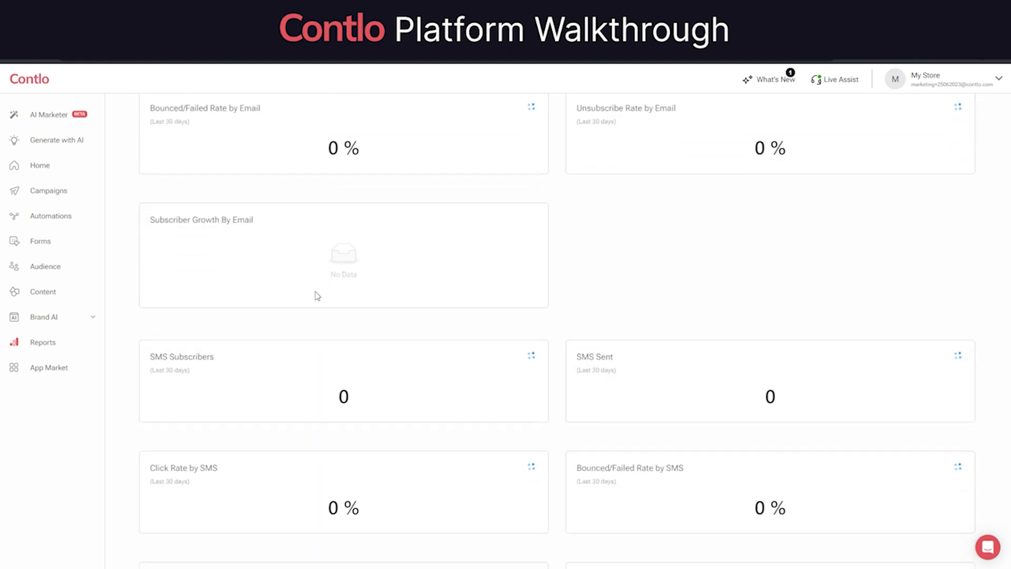
scroll(318, 295, "down", 3)
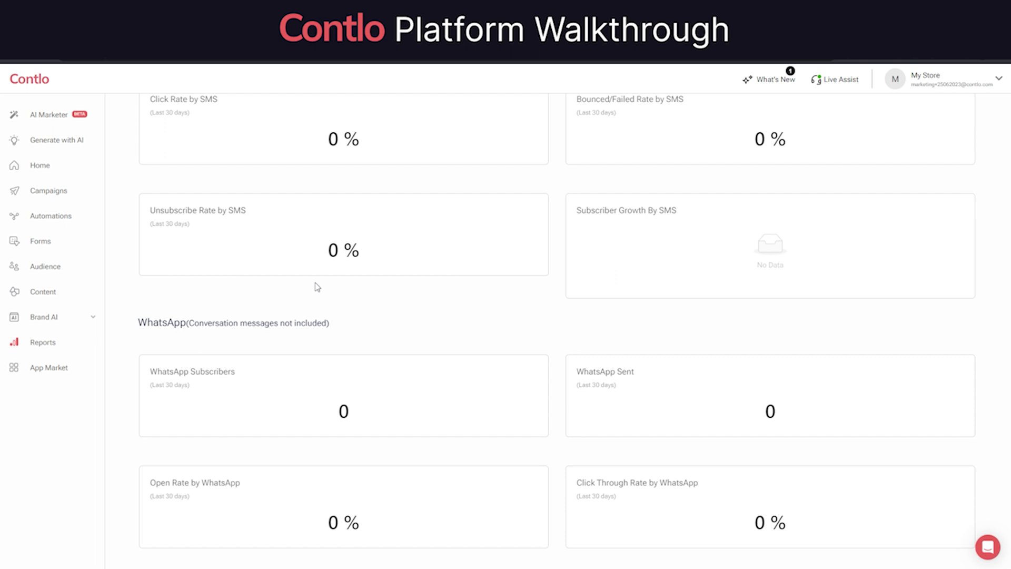
scroll(318, 291, "down", 10)
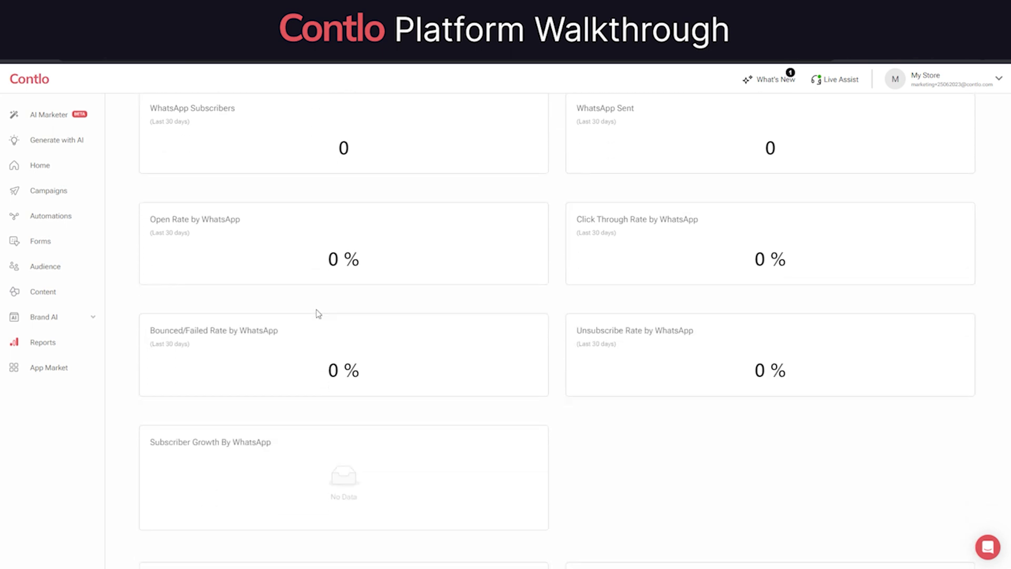
scroll(318, 311, "down", 8)
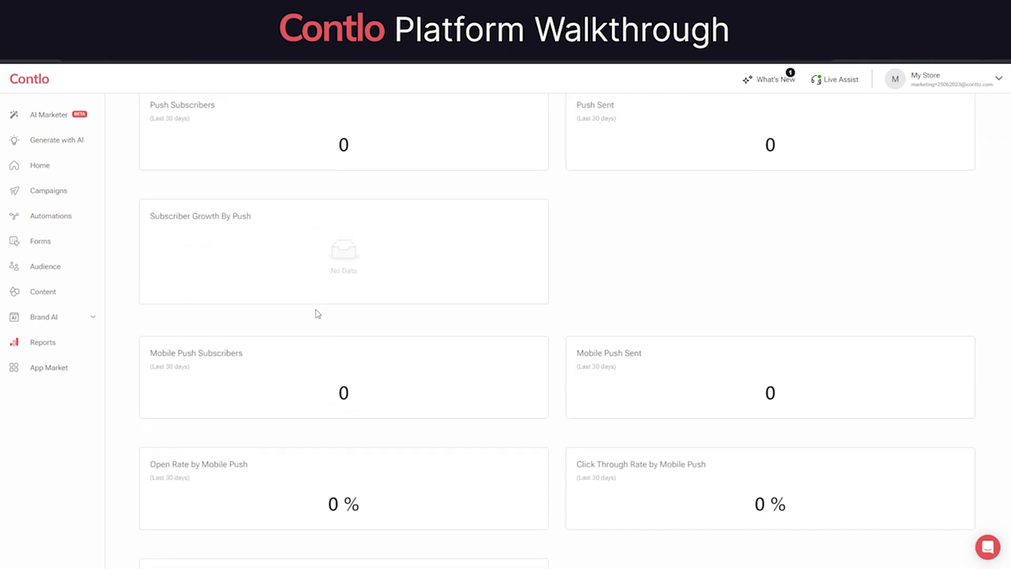
scroll(316, 305, "down", 3)
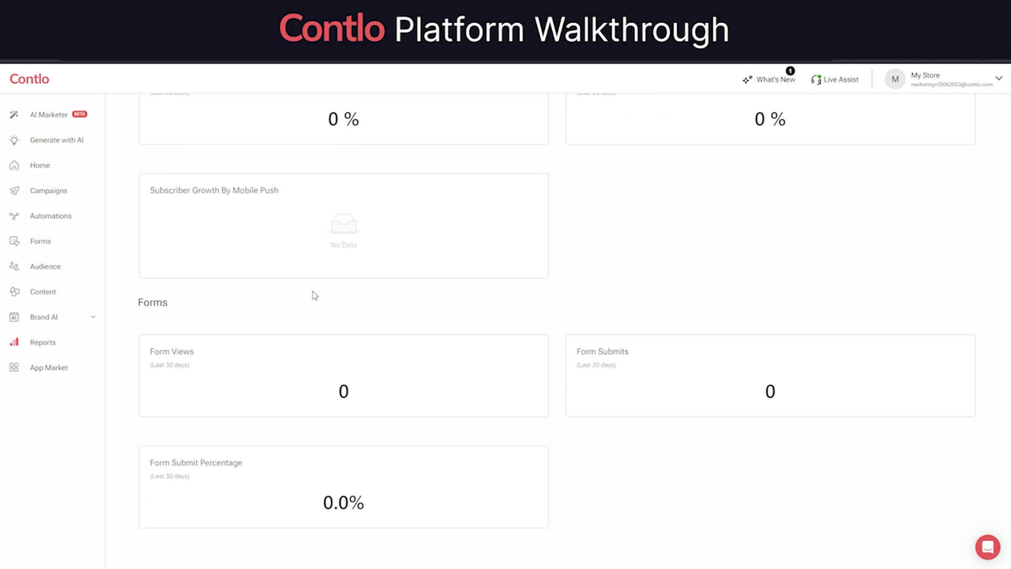
scroll(314, 294, "up", 12)
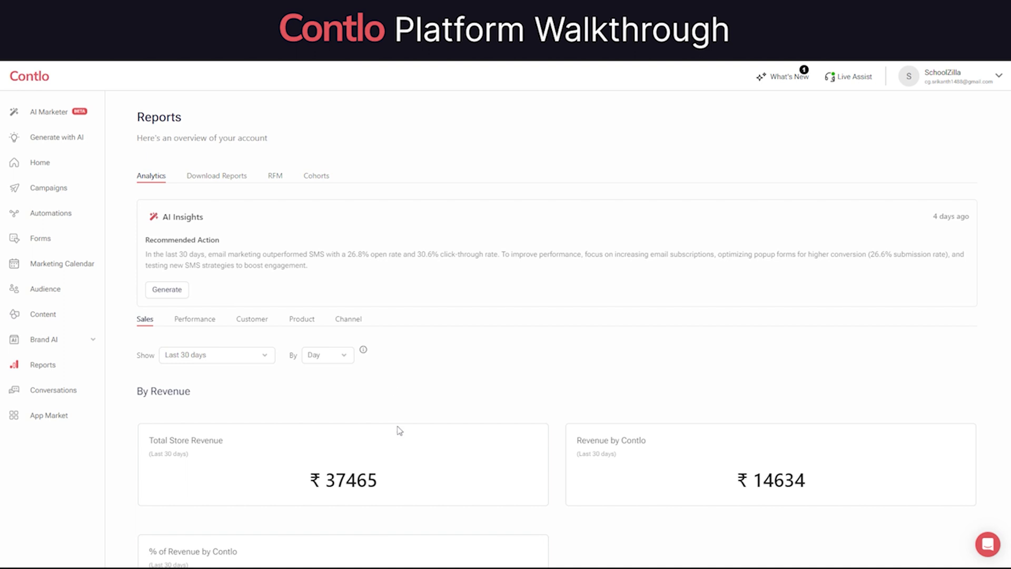
Step: Scroll through the Sales analytics, then review the Performance campaign and automation tables
scroll(400, 431, "down", 20)
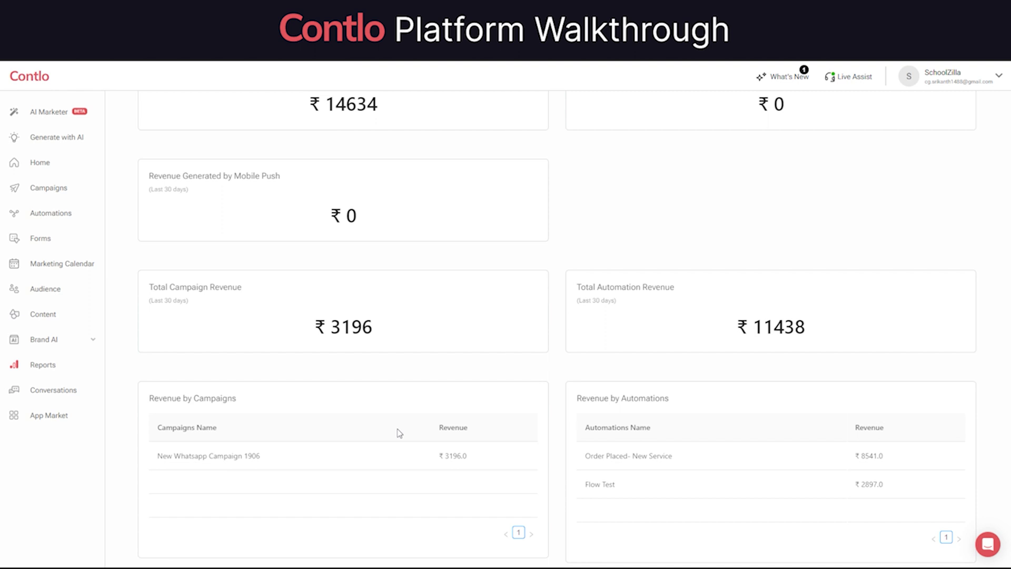
scroll(399, 433, "down", 10)
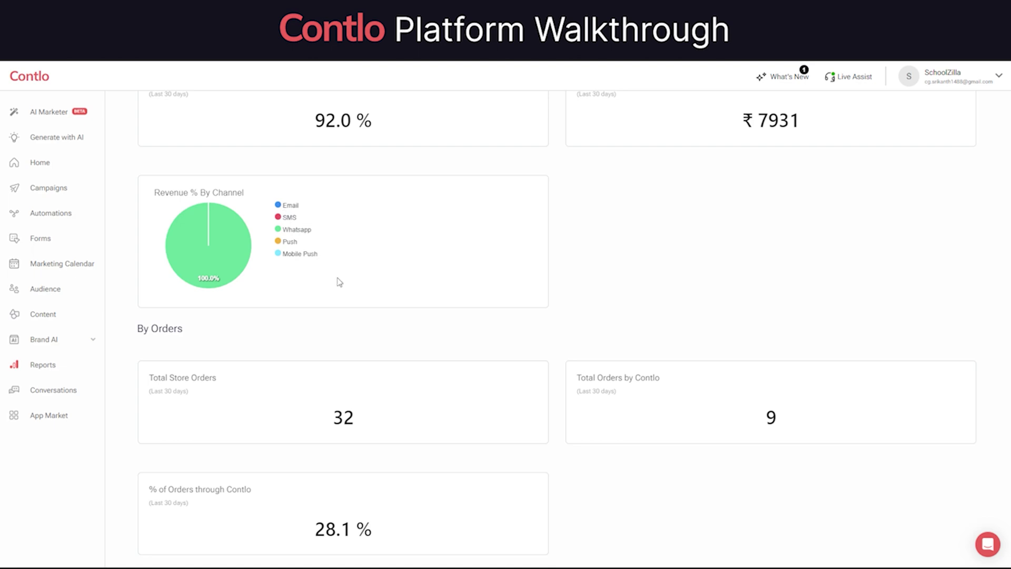
scroll(384, 327, "up", 20)
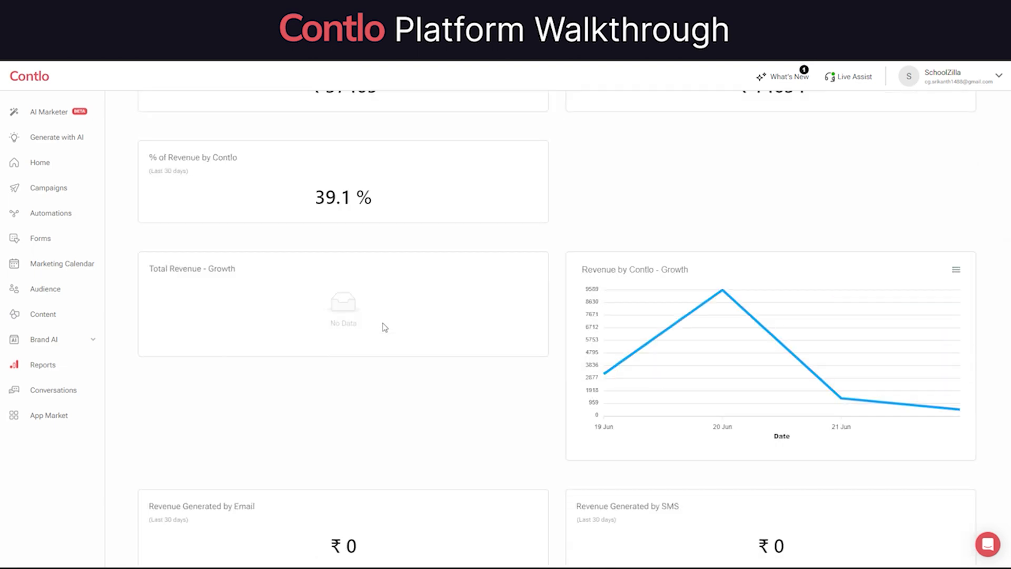
scroll(369, 327, "up", 10)
left_click(198, 322)
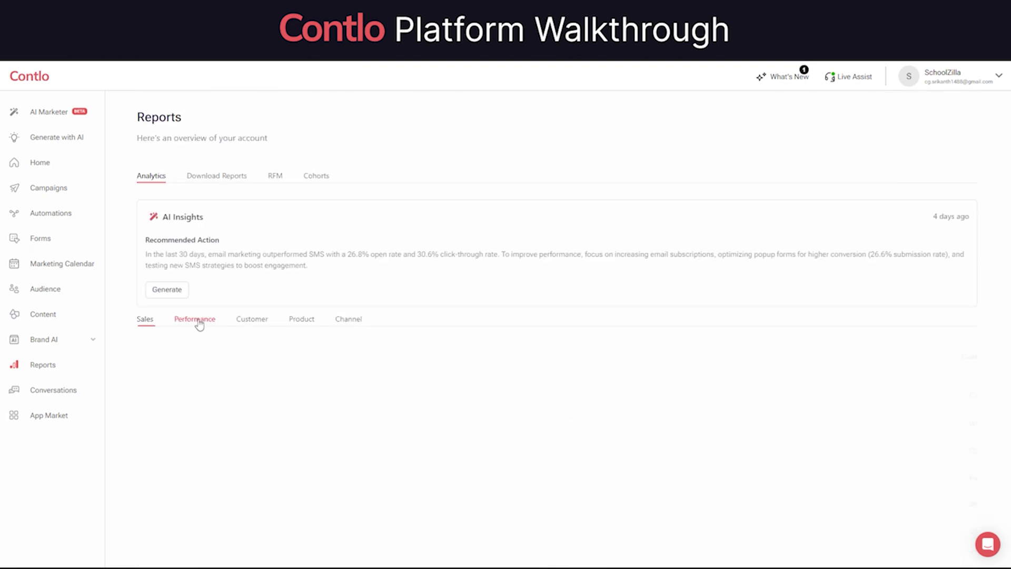
scroll(260, 399, "down", 8)
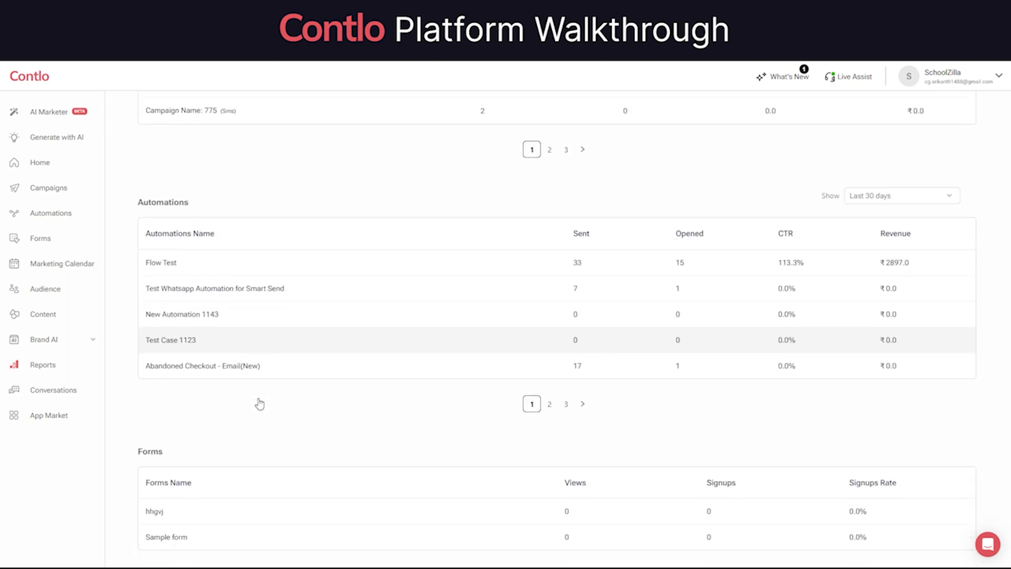
scroll(255, 402, "up", 8)
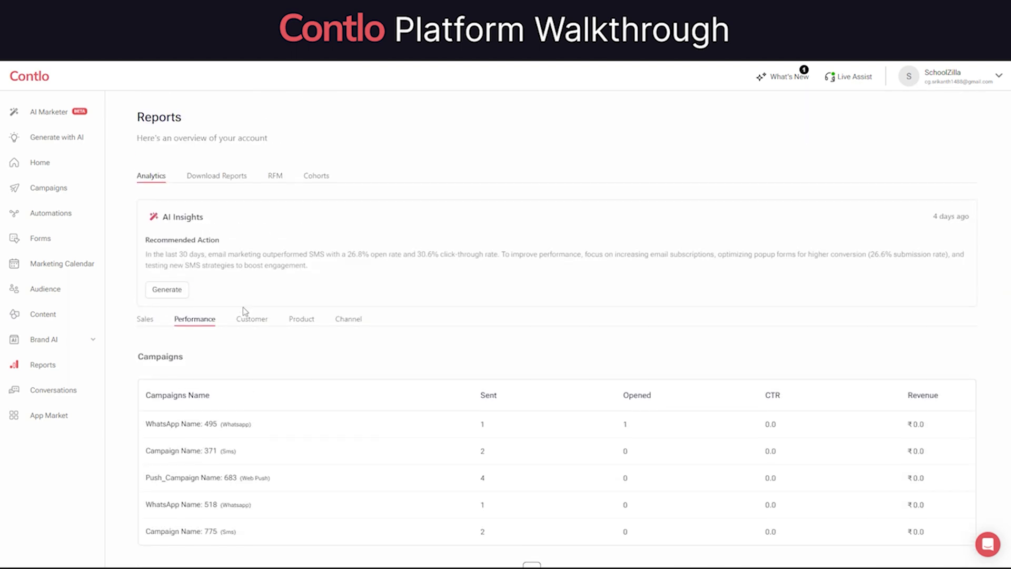
Step: Review the Customer metrics tab of the Reports analytics
left_click(252, 320)
scroll(288, 410, "down", 4)
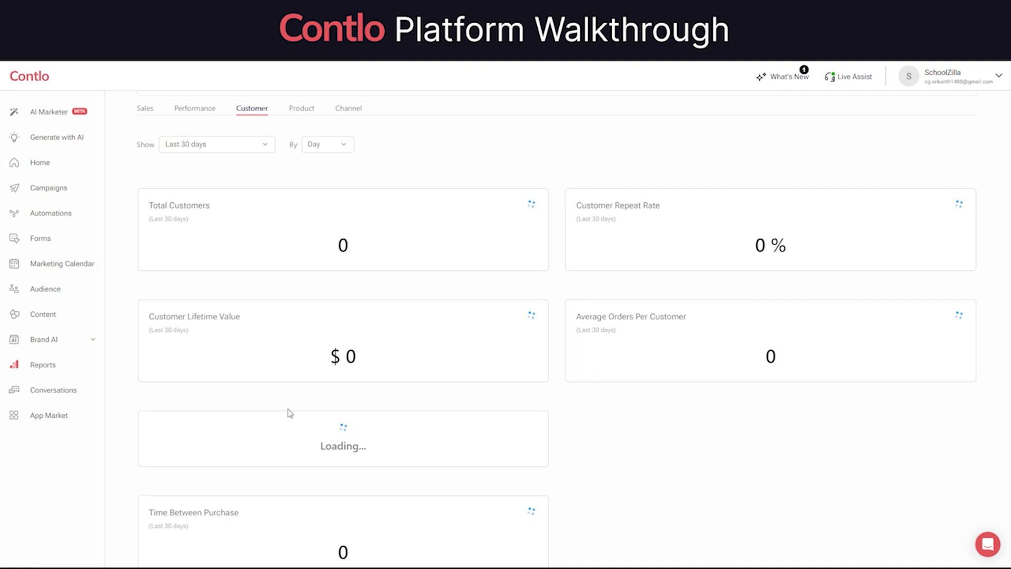
scroll(290, 413, "down", 1)
scroll(293, 417, "up", 1)
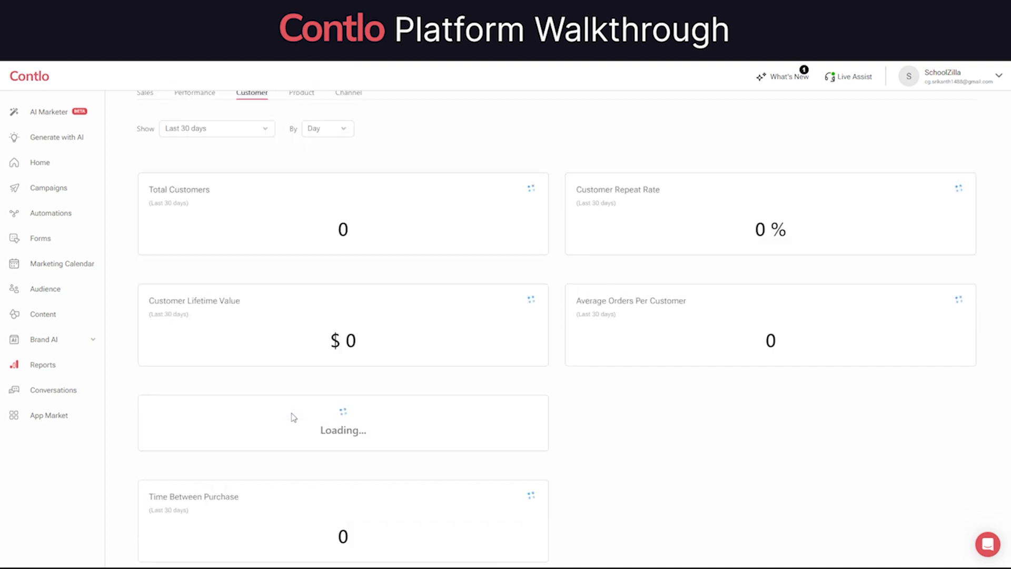
scroll(292, 416, "up", 4)
Step: Review the Product sales reports and the Channel subscriber metrics
left_click(302, 318)
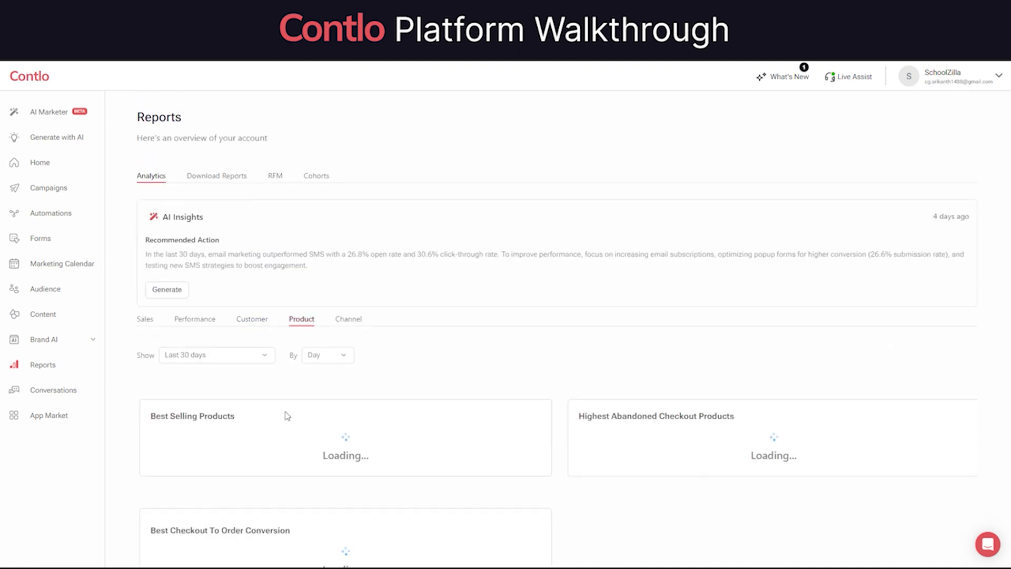
scroll(287, 416, "down", 5)
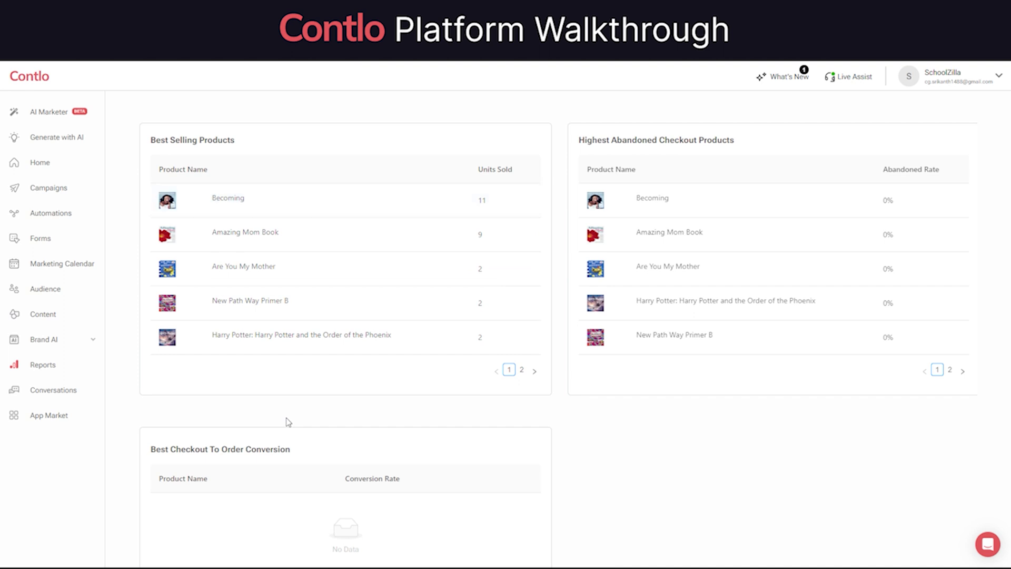
scroll(288, 421, "up", 5)
left_click(358, 315)
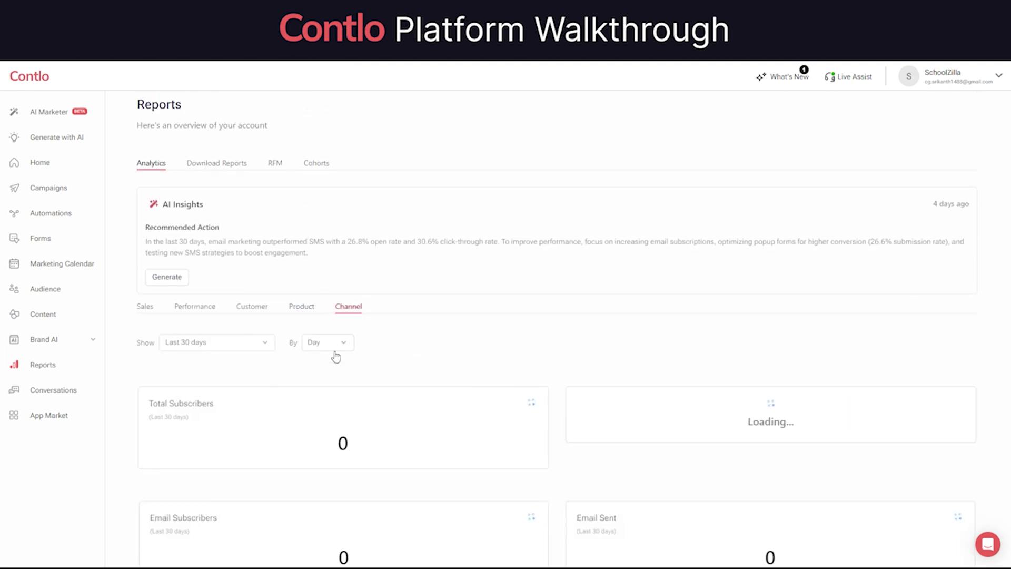
scroll(319, 409, "down", 3)
scroll(314, 386, "up", 3)
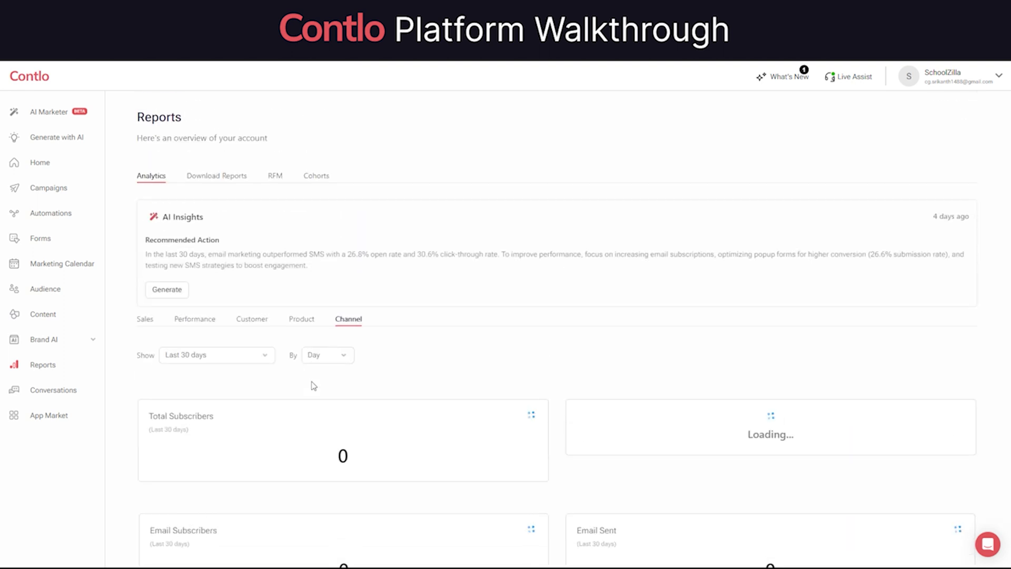
Step: Review the RFM customer segmentation report
left_click(275, 177)
scroll(304, 337, "down", 7)
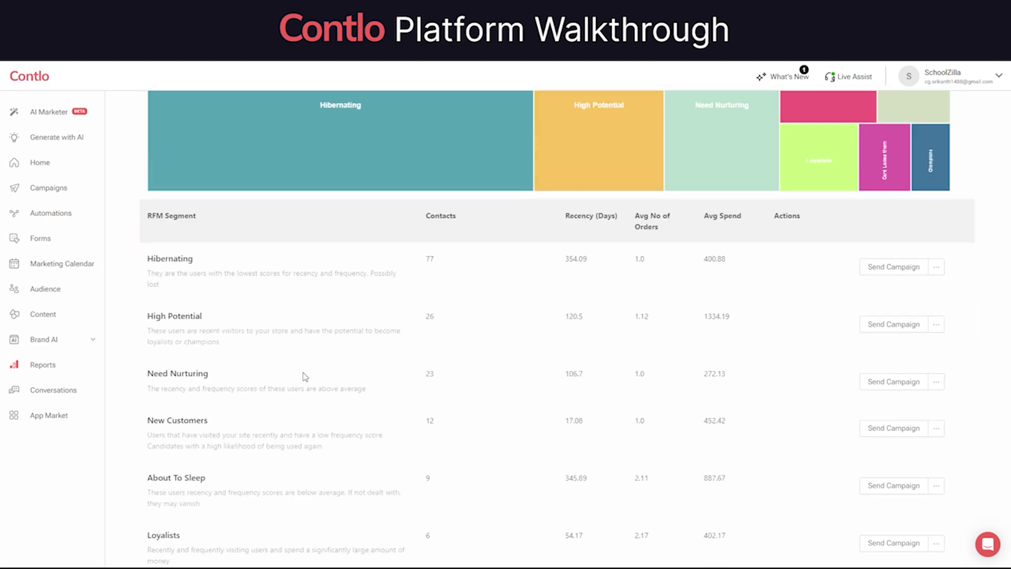
scroll(305, 377, "up", 6)
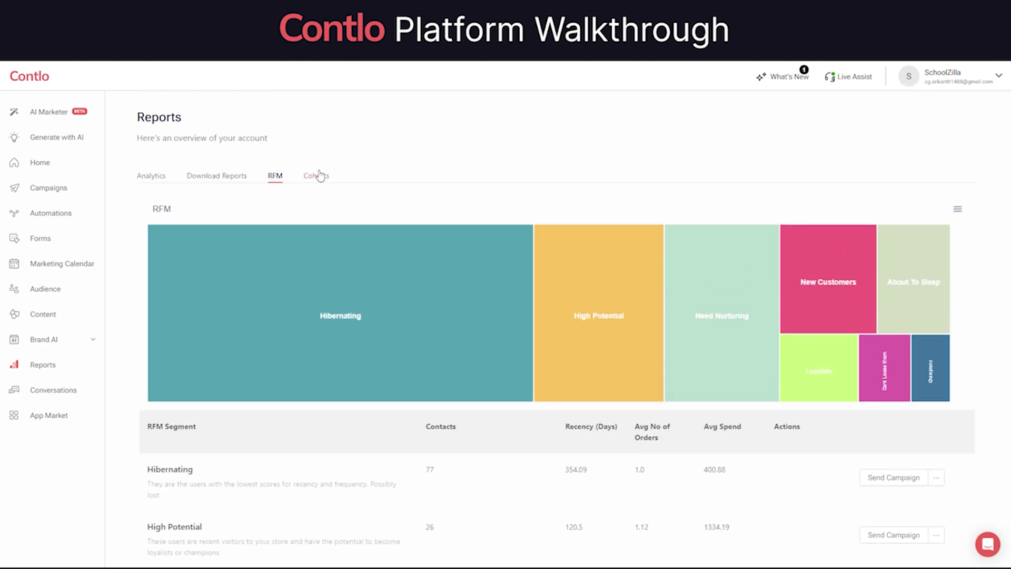
Step: Generate the cohort analysis table, then go to the App Market
left_click(321, 175)
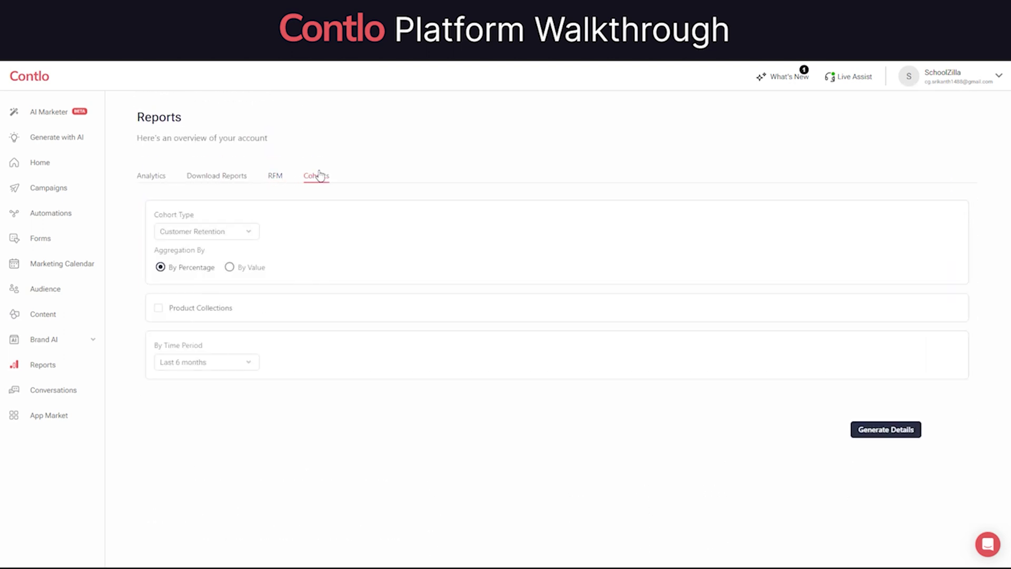
left_click(869, 429)
scroll(595, 427, "down", 4)
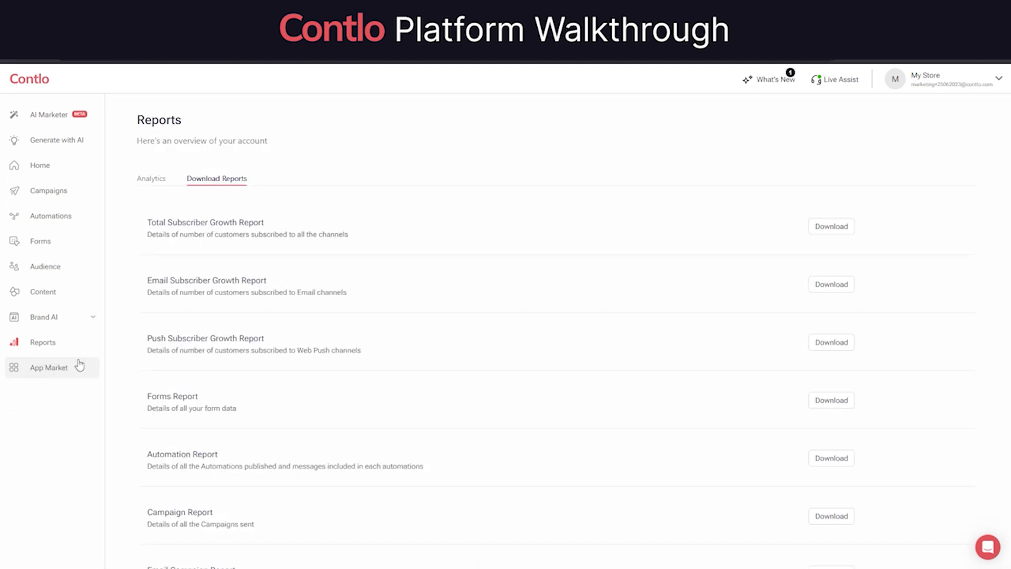
left_click(61, 369)
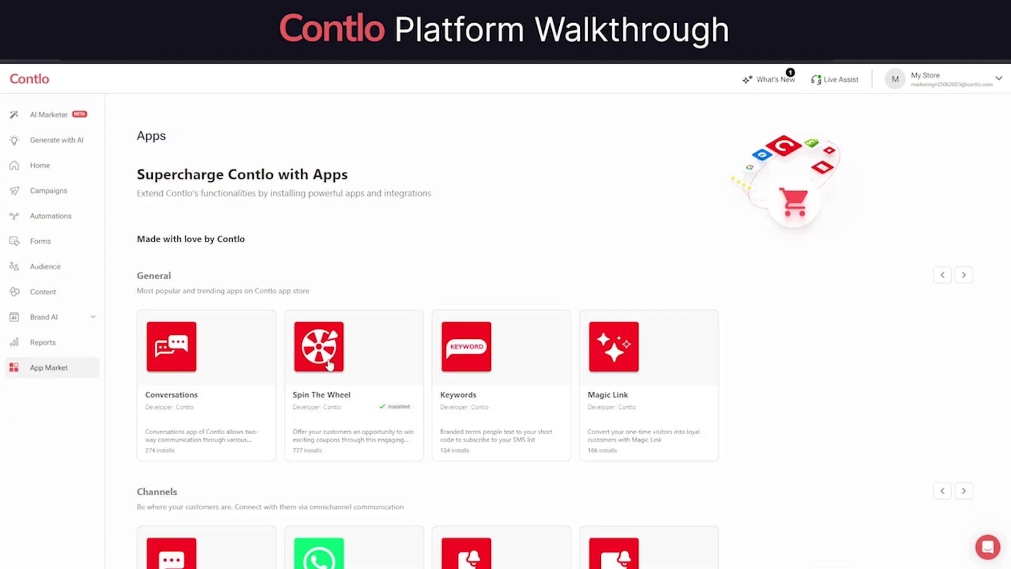
Step: Open the Conversations app's details and install it
scroll(330, 364, "down", 3)
left_click(223, 234)
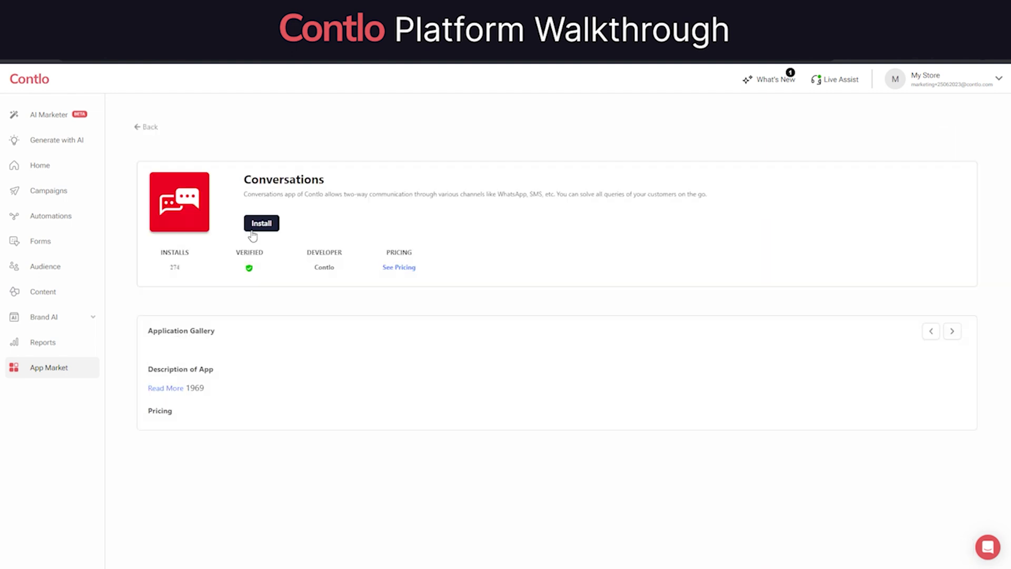
left_click(261, 223)
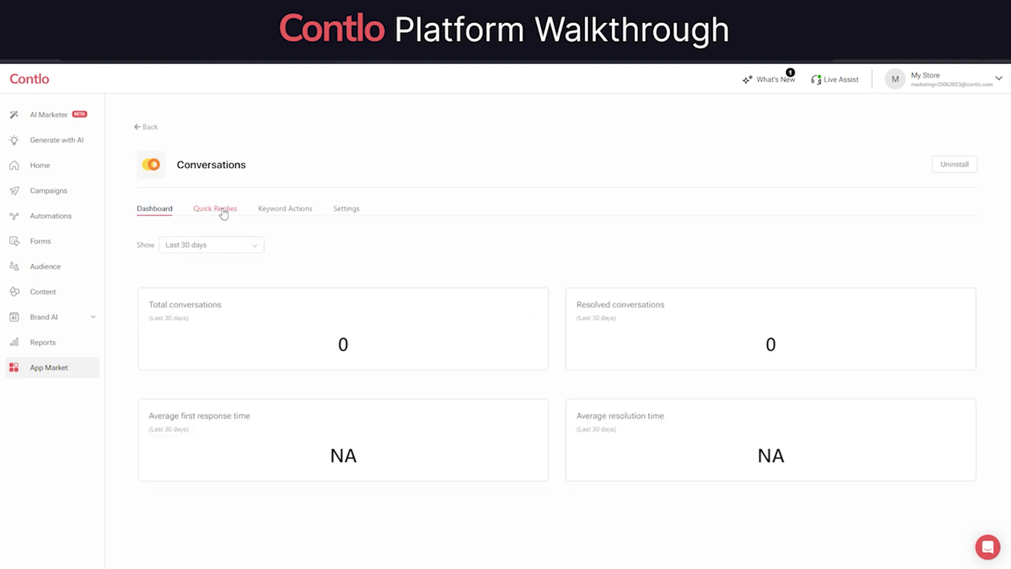
Step: Browse Quick Replies, Keyword Actions and Settings, then view the Conversations inbox filters
left_click(224, 210)
left_click(271, 208)
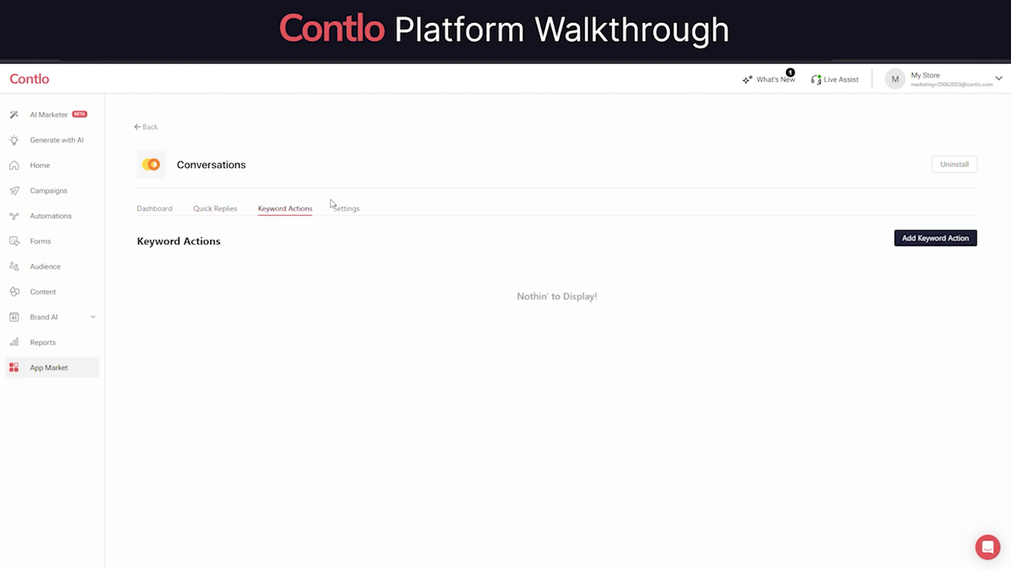
left_click(345, 208)
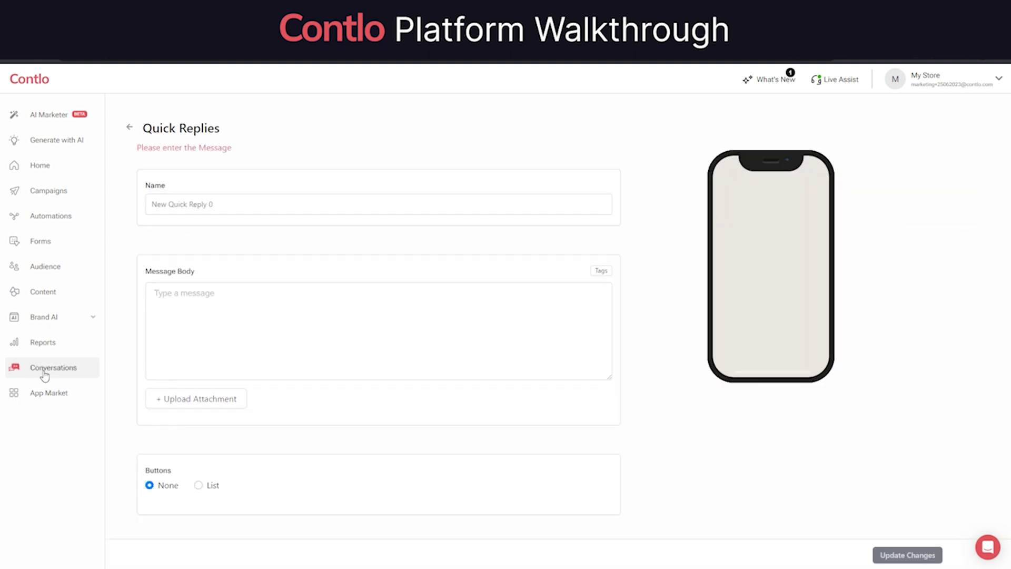
left_click(42, 371)
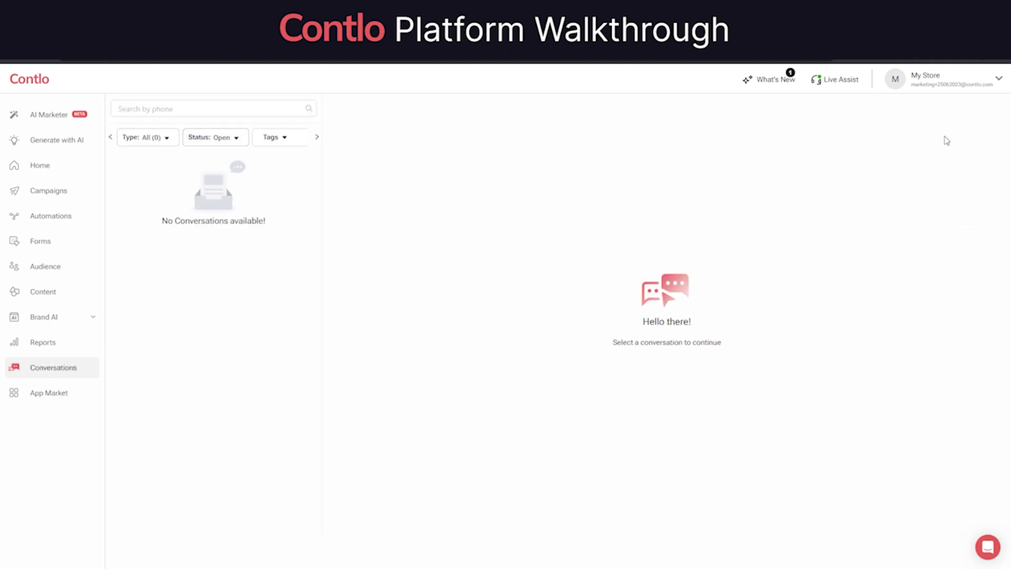
left_click(316, 137)
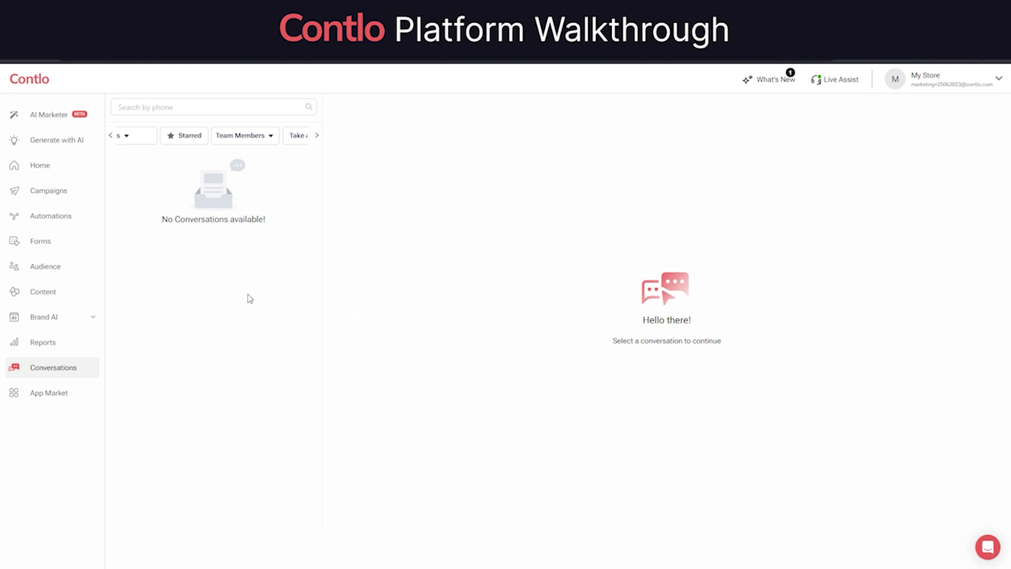
Step: Return to the App Market and scroll down to the Integrations row
left_click(47, 393)
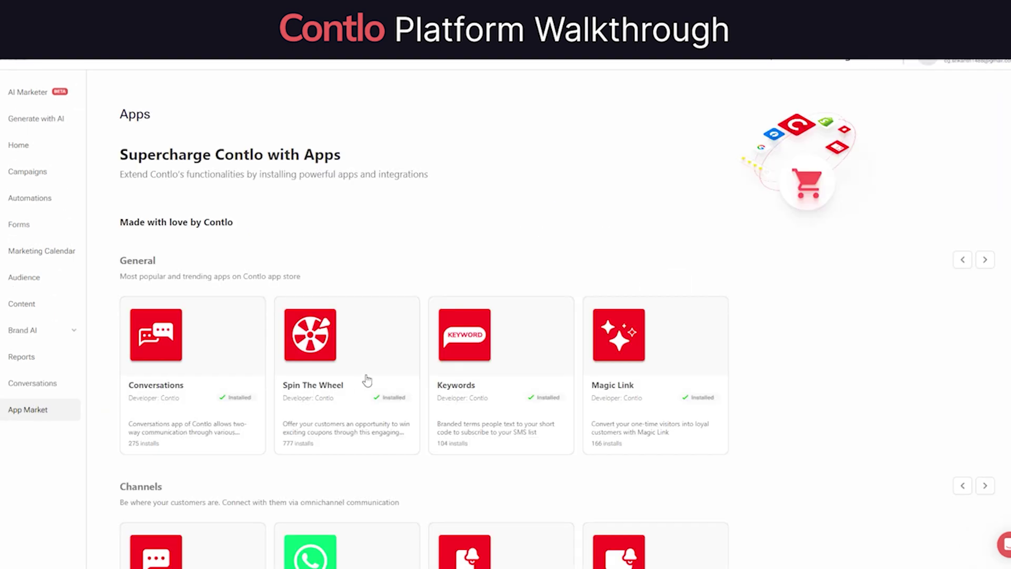
scroll(369, 387, "down", 2)
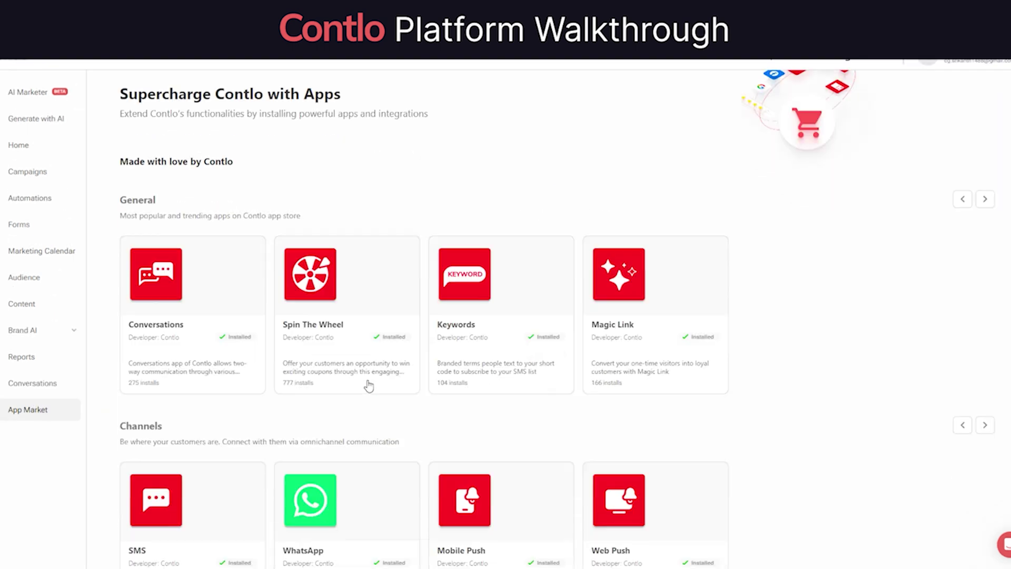
scroll(369, 386, "down", 8)
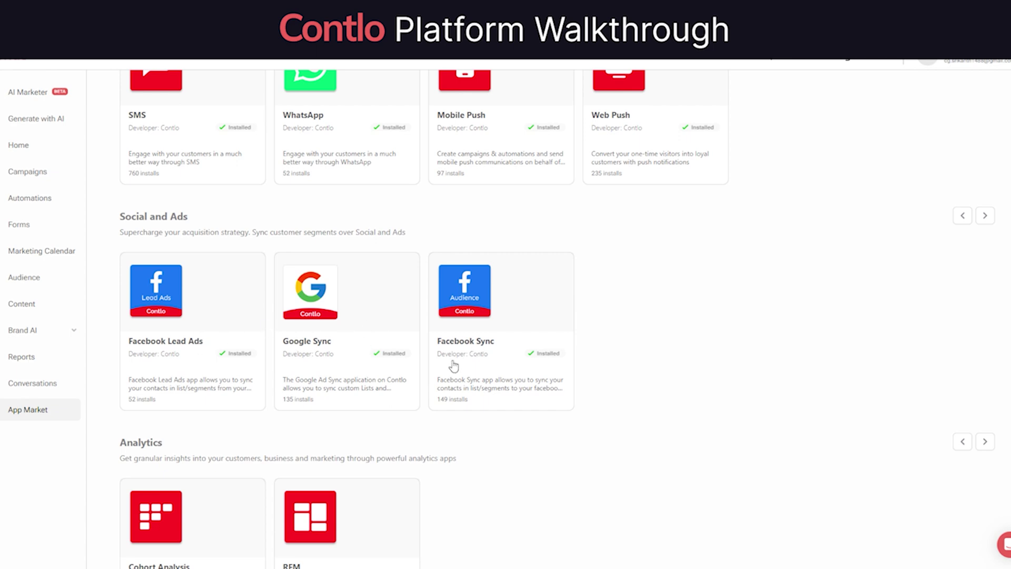
scroll(454, 366, "down", 5)
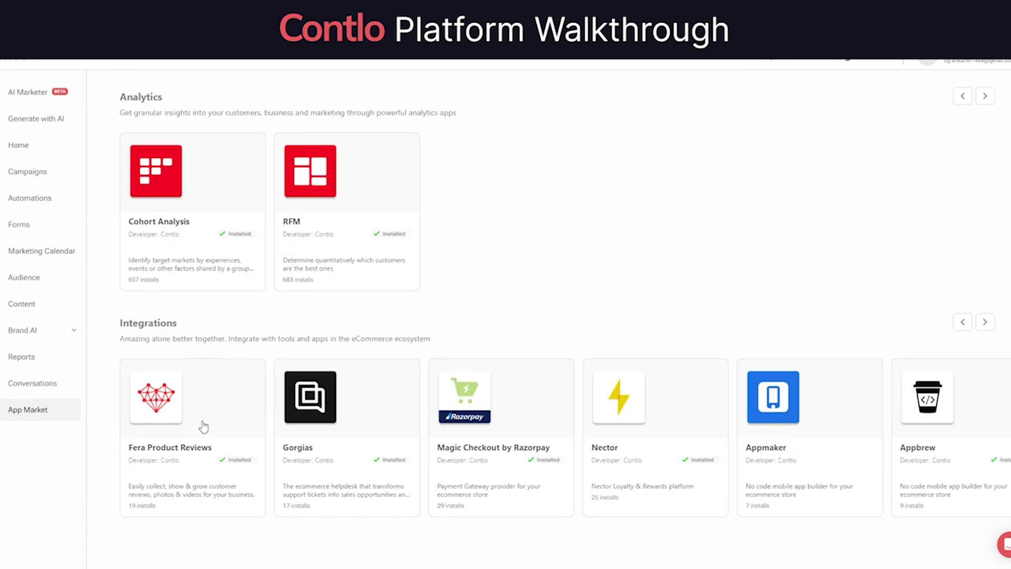
Step: Page the Integrations row past Hunter, Clickpost, Gan.AI and Shopify to Get Flits
left_click(985, 322)
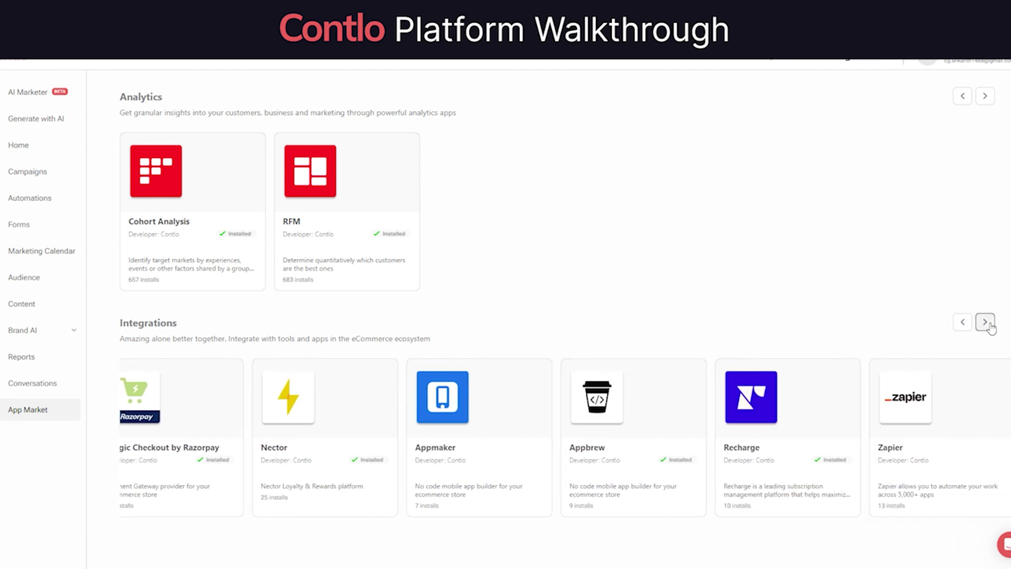
left_click(985, 322)
left_click(985, 322)
left_click(985, 322)
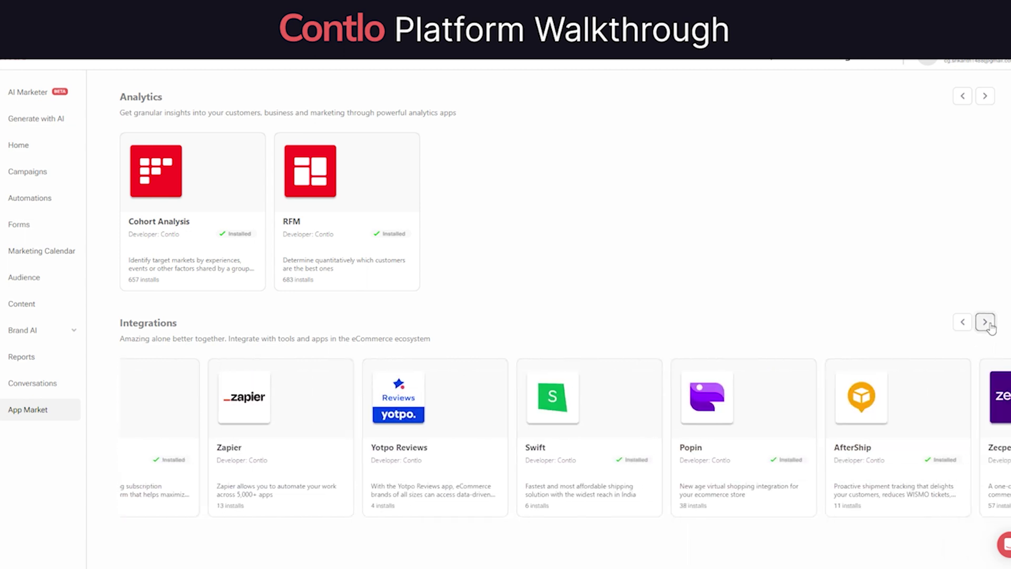
left_click(985, 322)
left_click(985, 323)
left_click(986, 322)
left_click(986, 322)
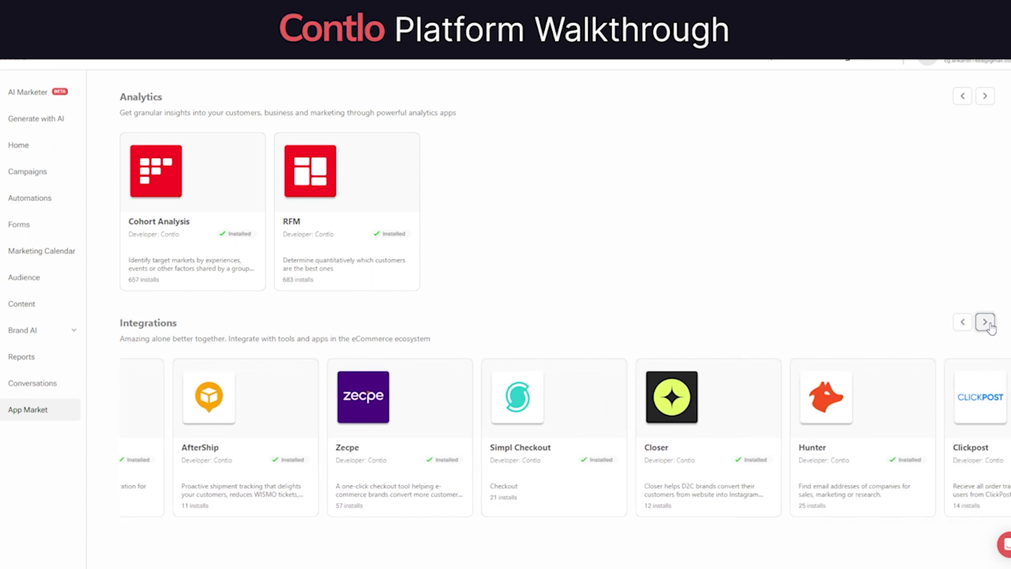
left_click(986, 322)
left_click(986, 323)
left_click(986, 322)
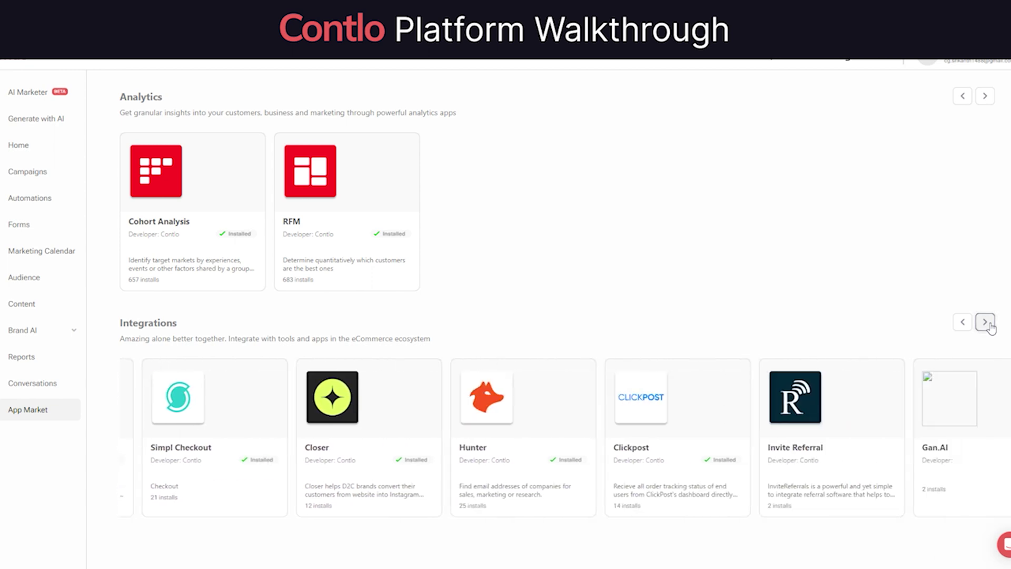
left_click(986, 322)
left_click(986, 322)
left_click(986, 322)
left_click(986, 323)
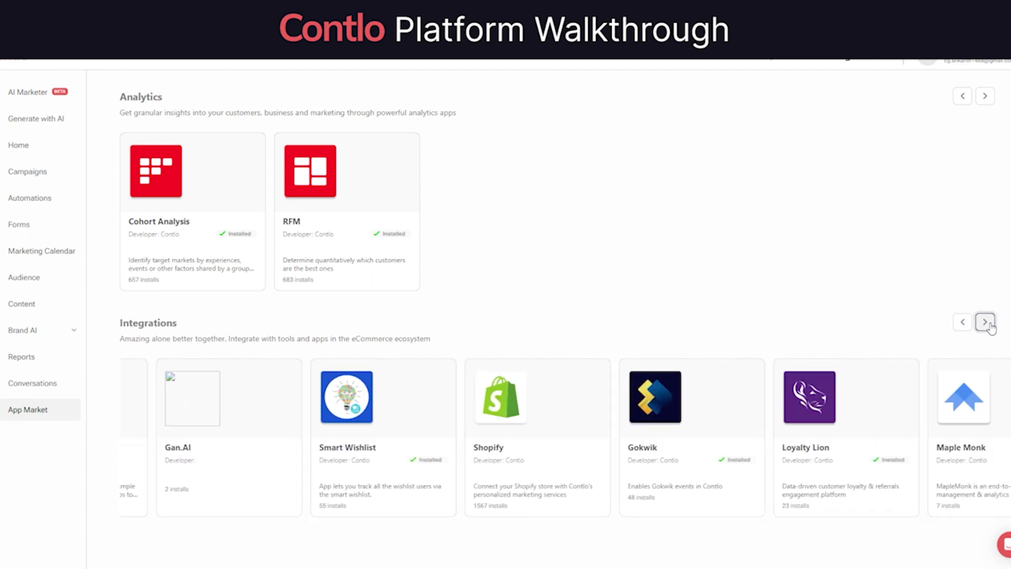
left_click(986, 323)
left_click(986, 322)
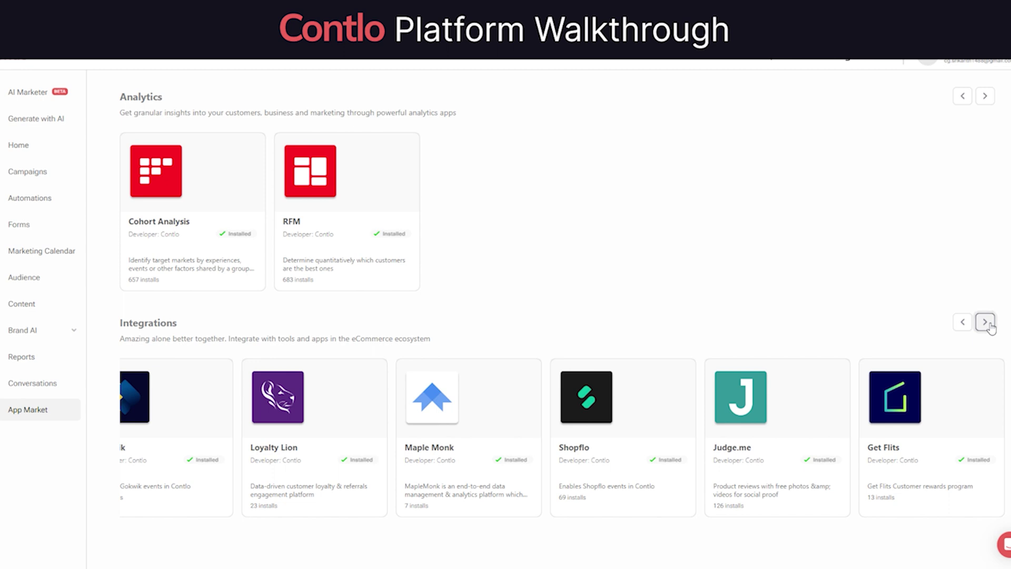
Step: Open the Gokwik integration and look over its trigger events
left_click(962, 323)
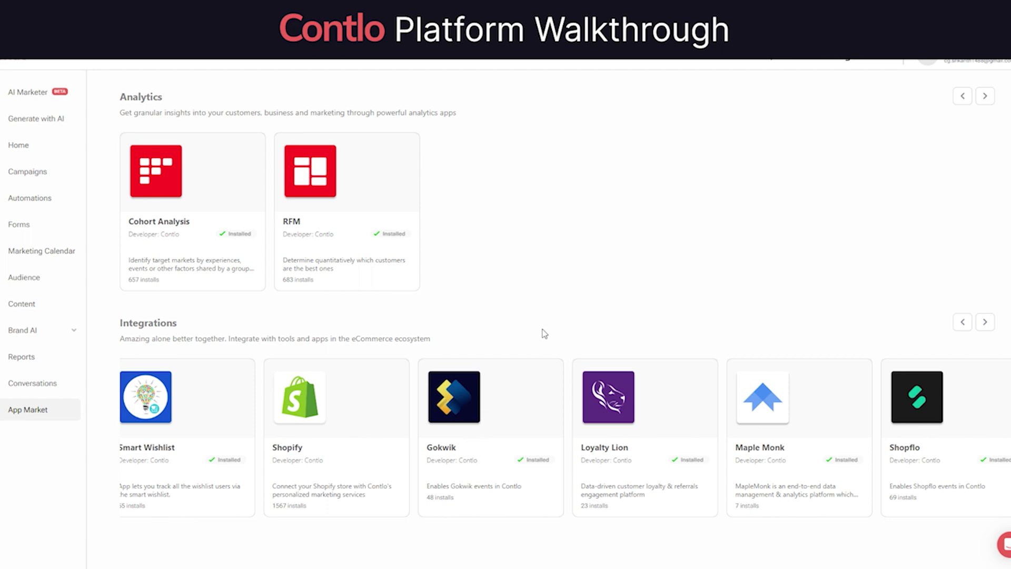
left_click(492, 404)
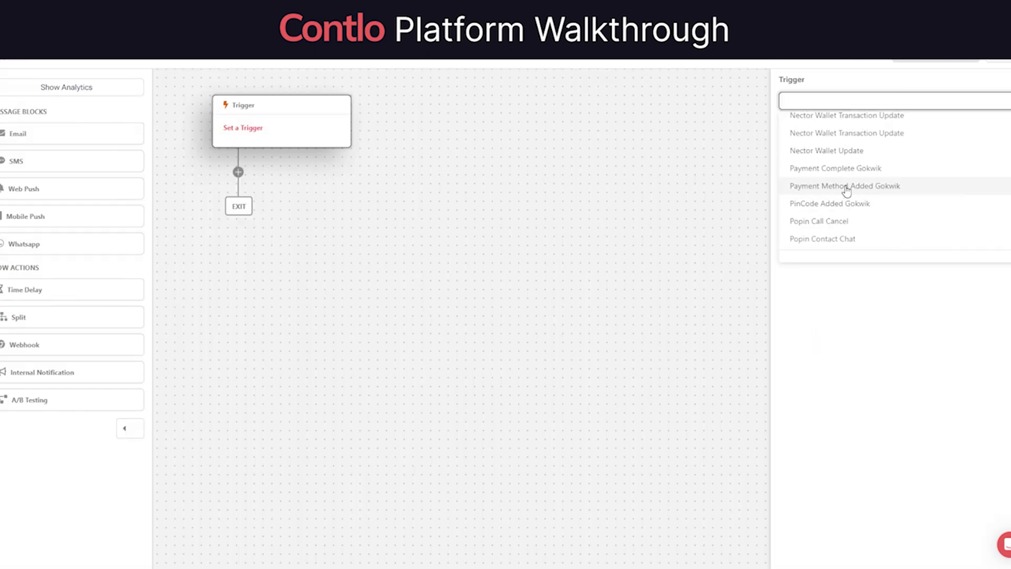
scroll(847, 191, "down", 1)
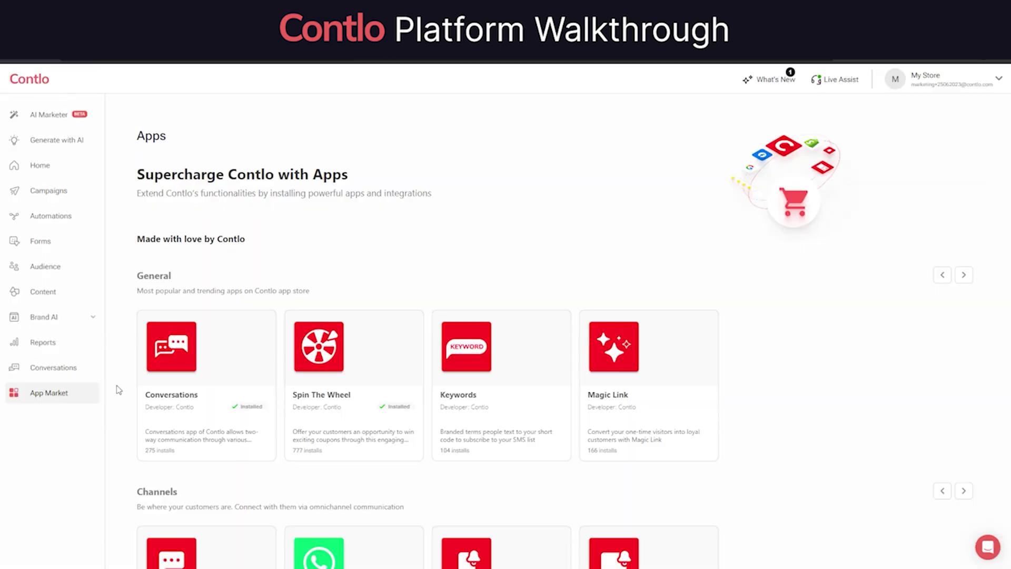
Step: Open Generate with AI and list the content types it can generate
left_click(71, 145)
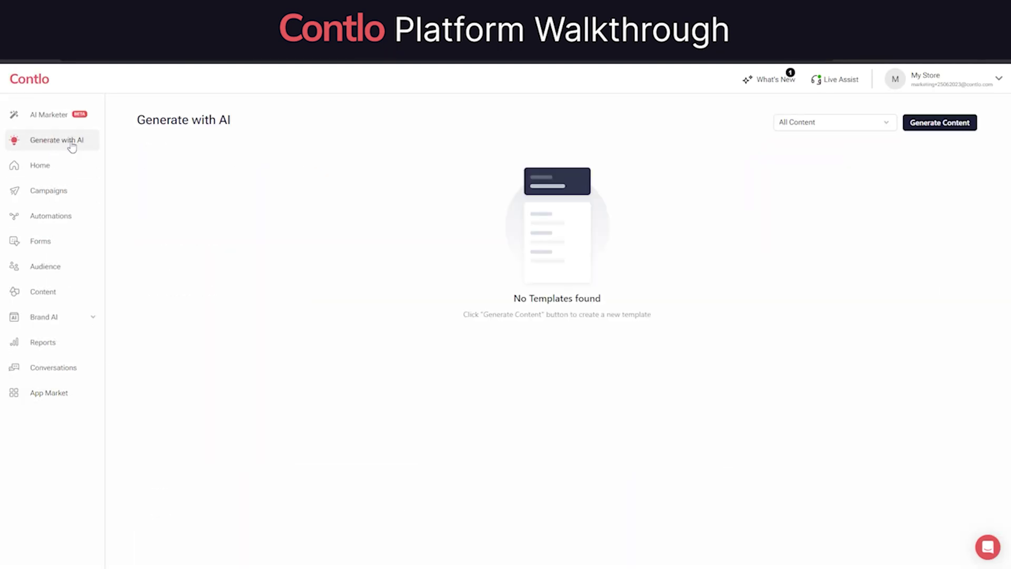
left_click(944, 129)
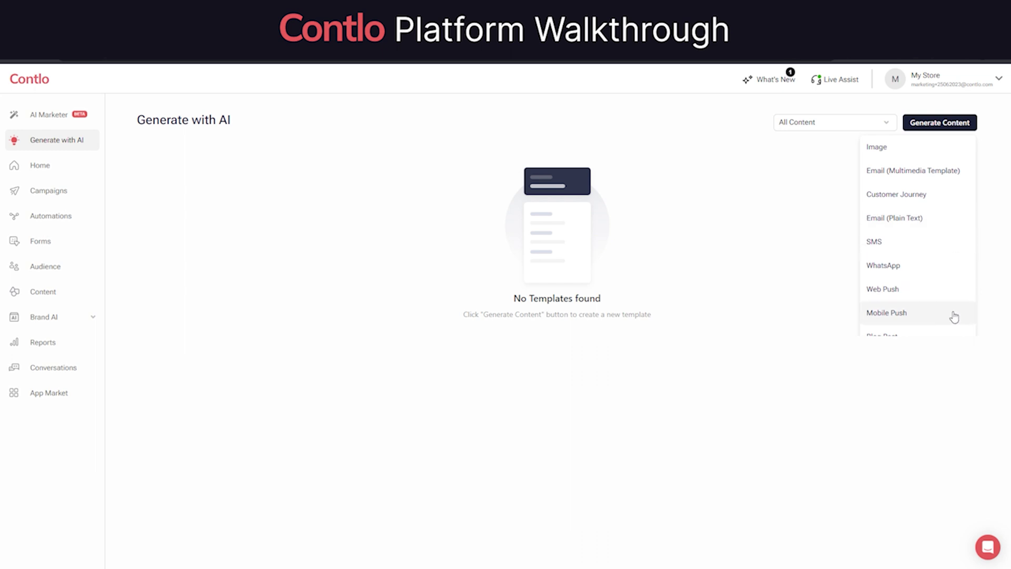
scroll(951, 334, "down", 1)
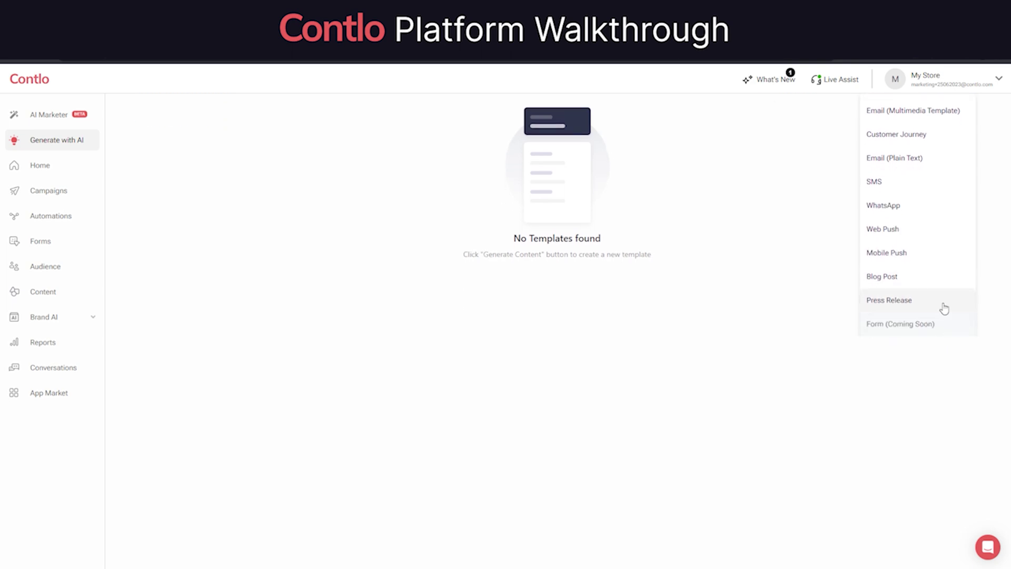
scroll(948, 263, "up", 1)
Step: Set the AI journey use case to Abandoned Cart with trigger Added to Segment
left_click(951, 200)
left_click(410, 242)
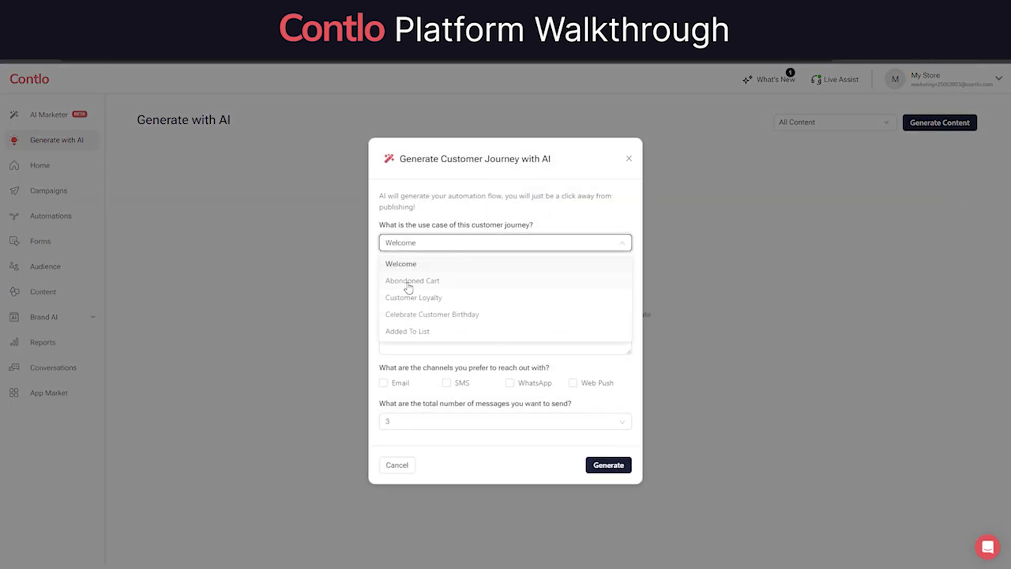
left_click(408, 281)
left_click(417, 283)
scroll(422, 369, "down", 2)
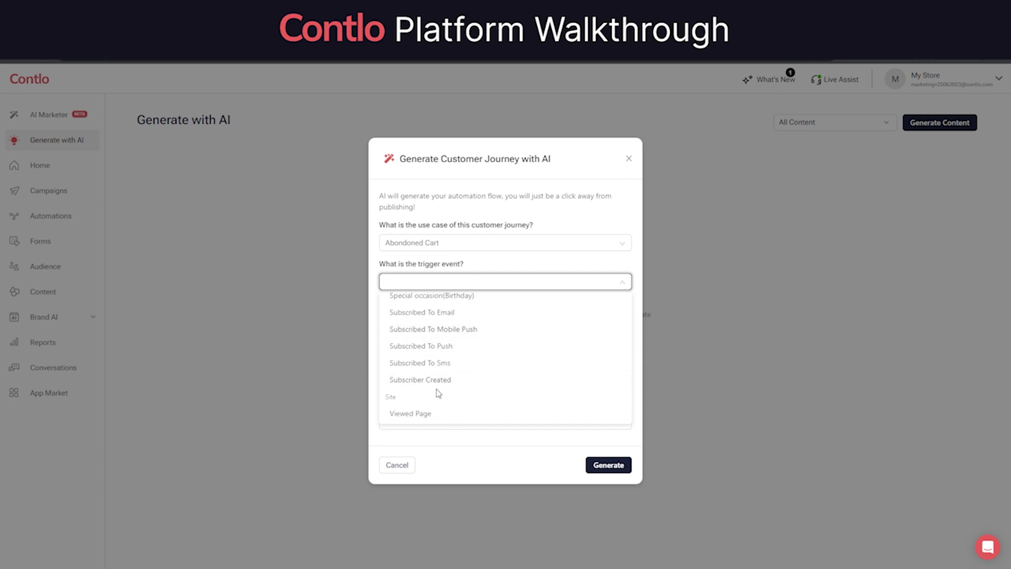
scroll(450, 387, "up", 2)
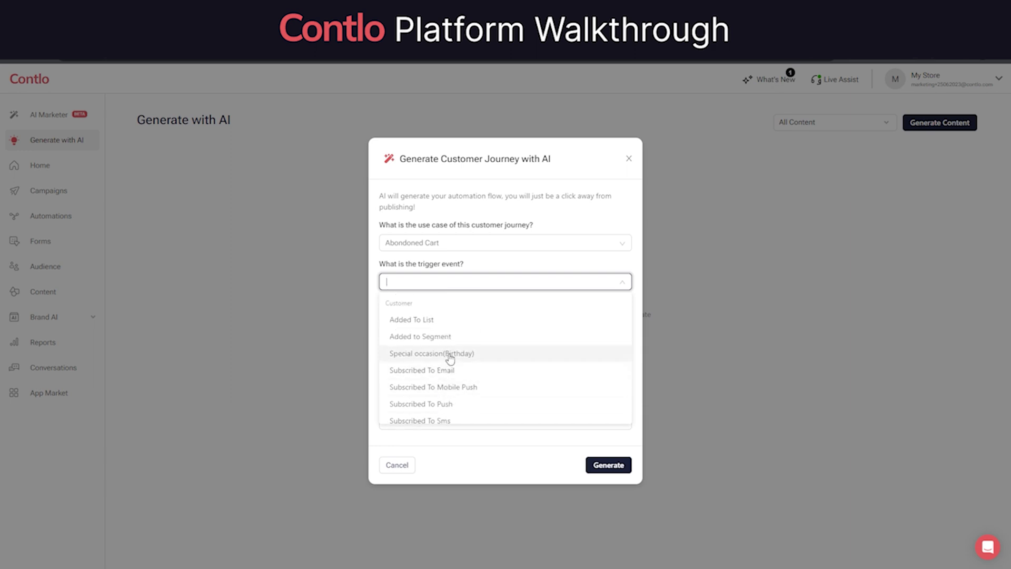
left_click(441, 337)
Step: Describe the journey as 'when someone abandons a cart', pick Email and SMS, and generate it
left_click(431, 334)
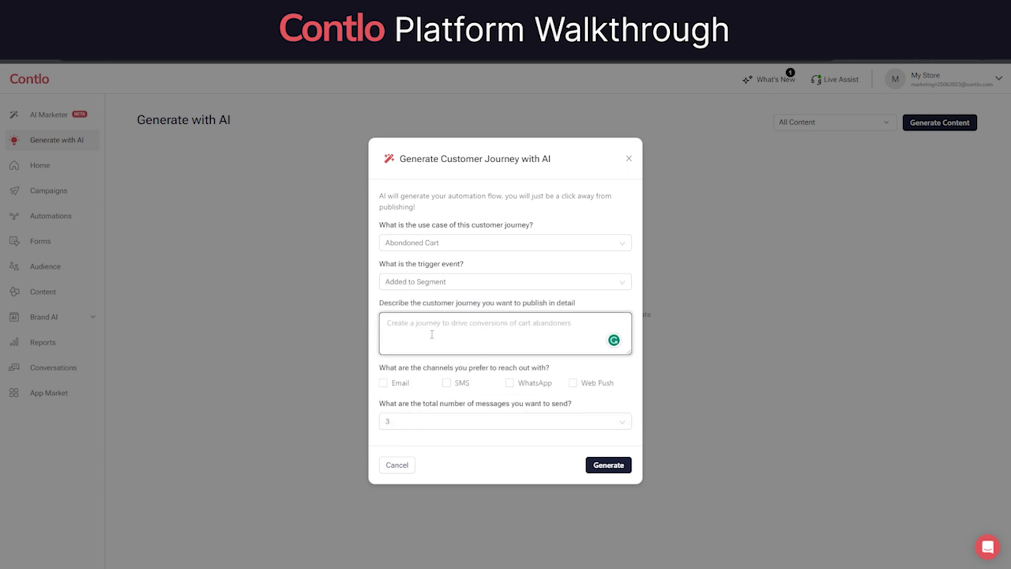
type("when someone abandon")
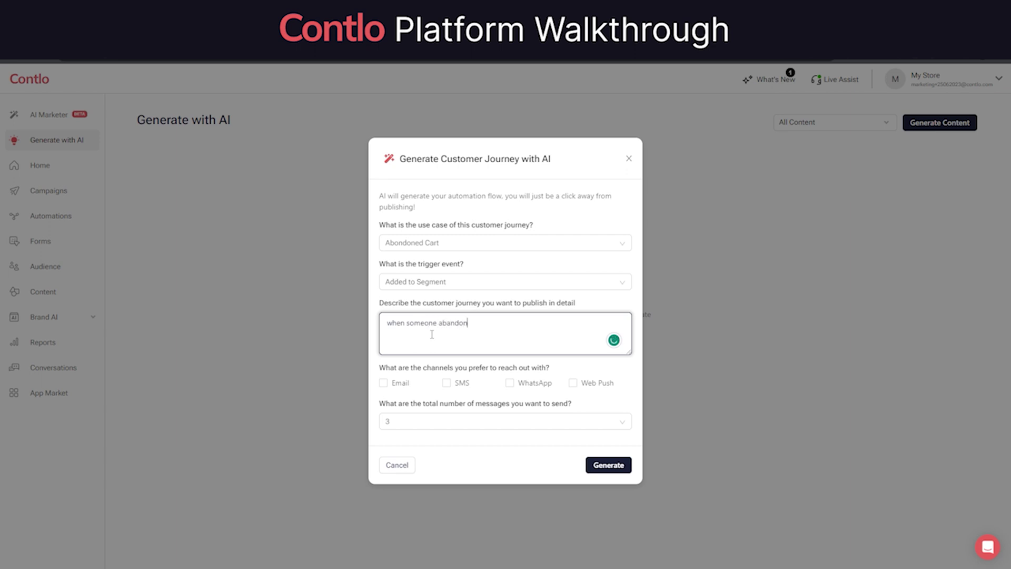
type("s a cart send")
key("BackSpace")
key("BackSpace")
key("BackSpace")
key("BackSpace")
left_click(383, 383)
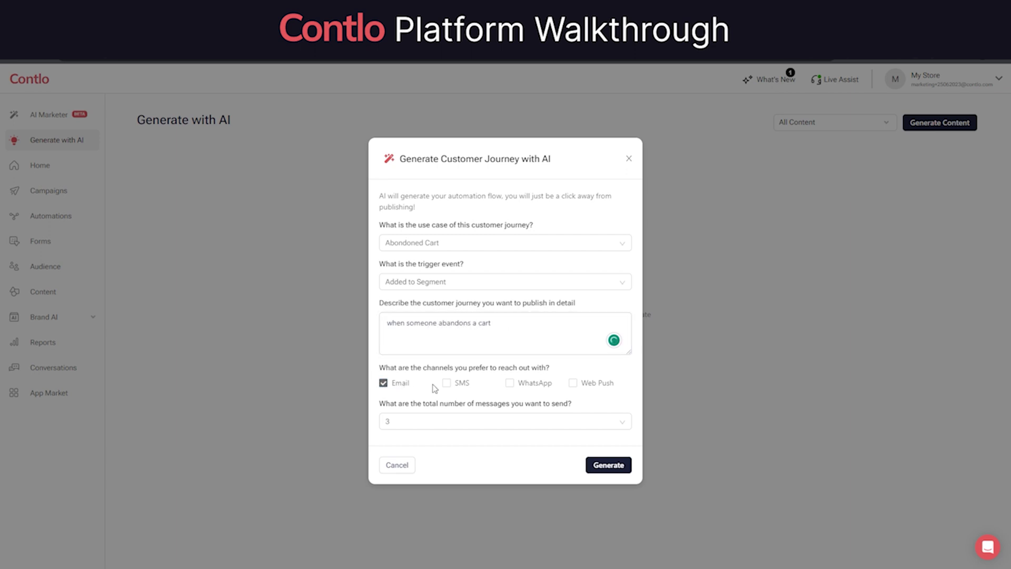
left_click(446, 383)
left_click(608, 465)
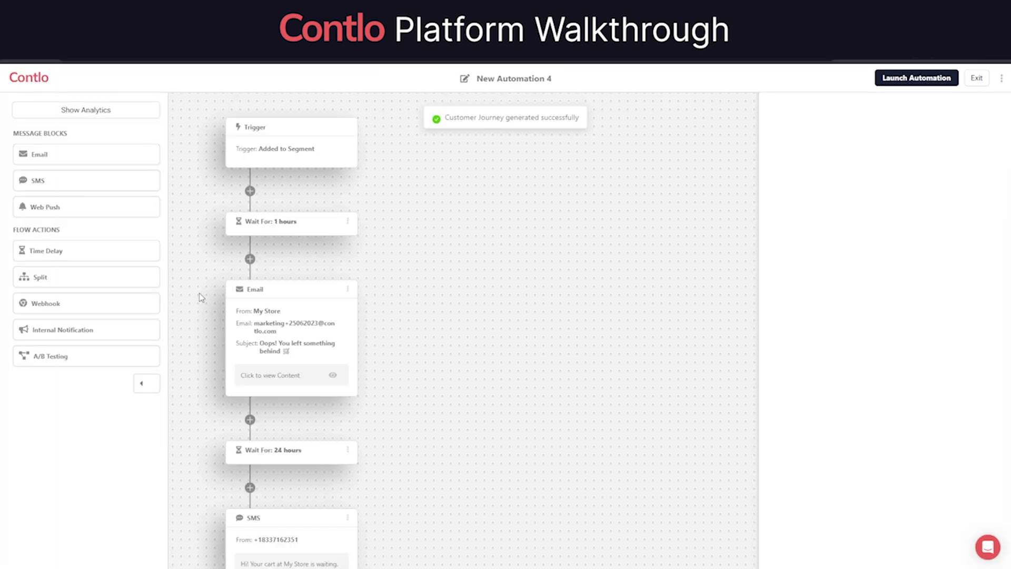
Step: Review the generated journey and open its SMS step's message editor
scroll(290, 272, "down", 4)
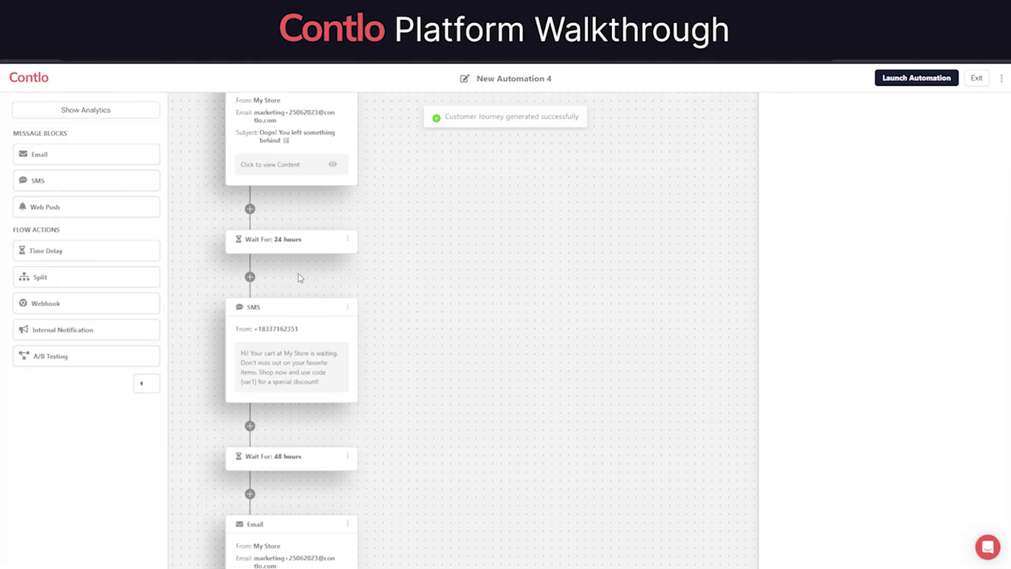
scroll(310, 282, "up", 4)
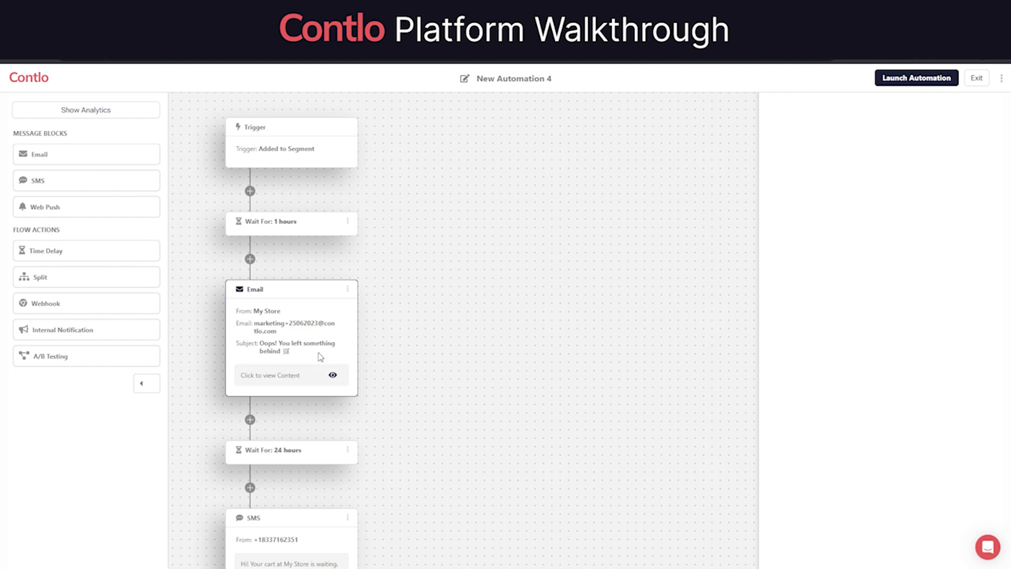
scroll(323, 376, "down", 5)
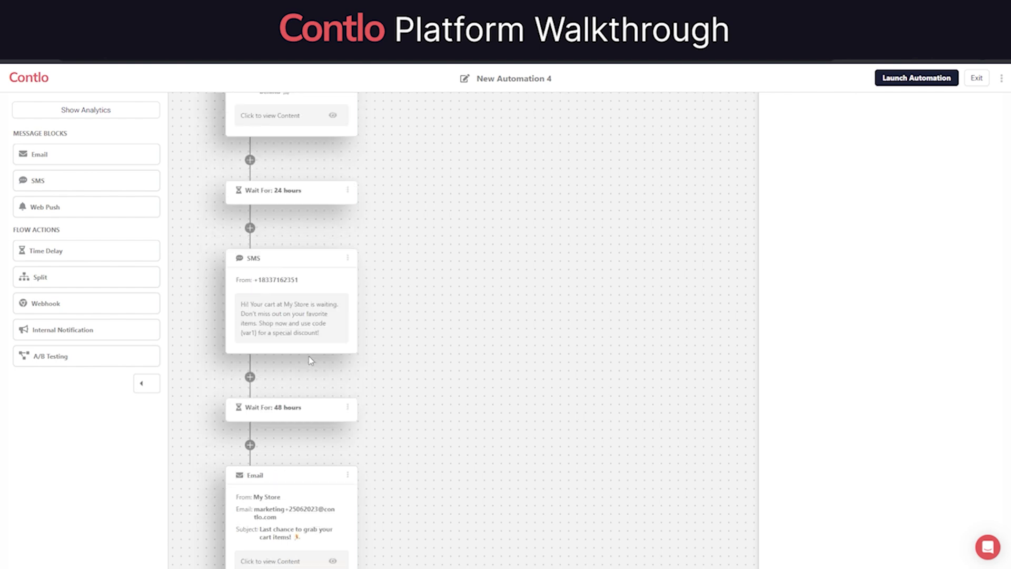
left_click(318, 328)
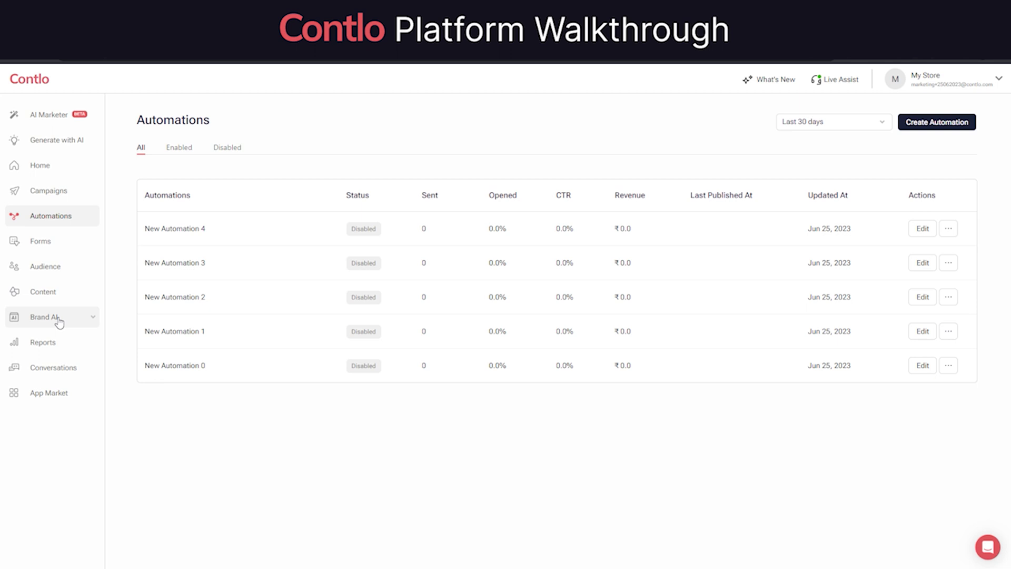
Step: Tick Customer Retention, Customer Engagement, Revenue Growth and Lead Generation as brand objectives
left_click(53, 317)
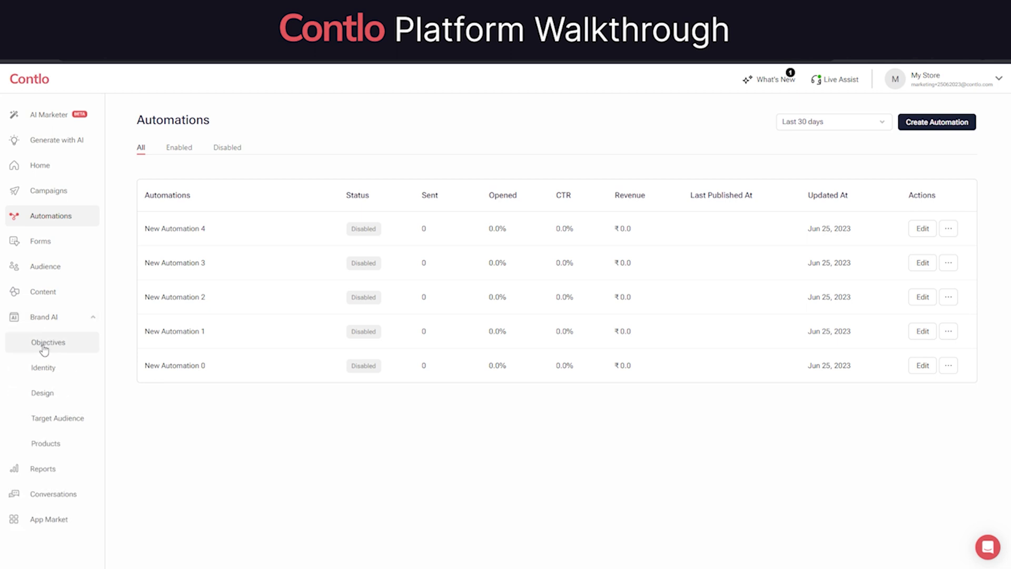
left_click(45, 345)
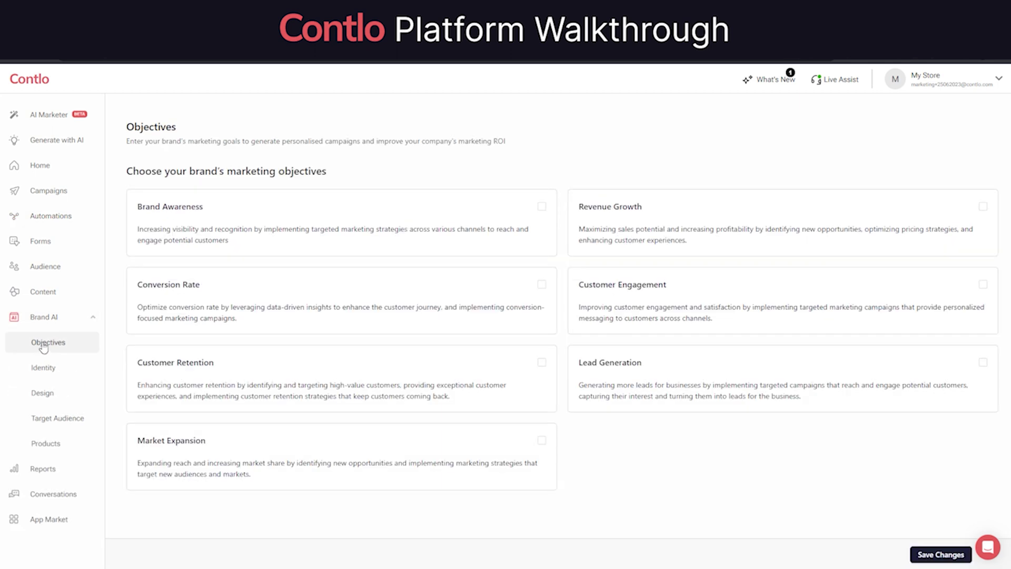
left_click(214, 362)
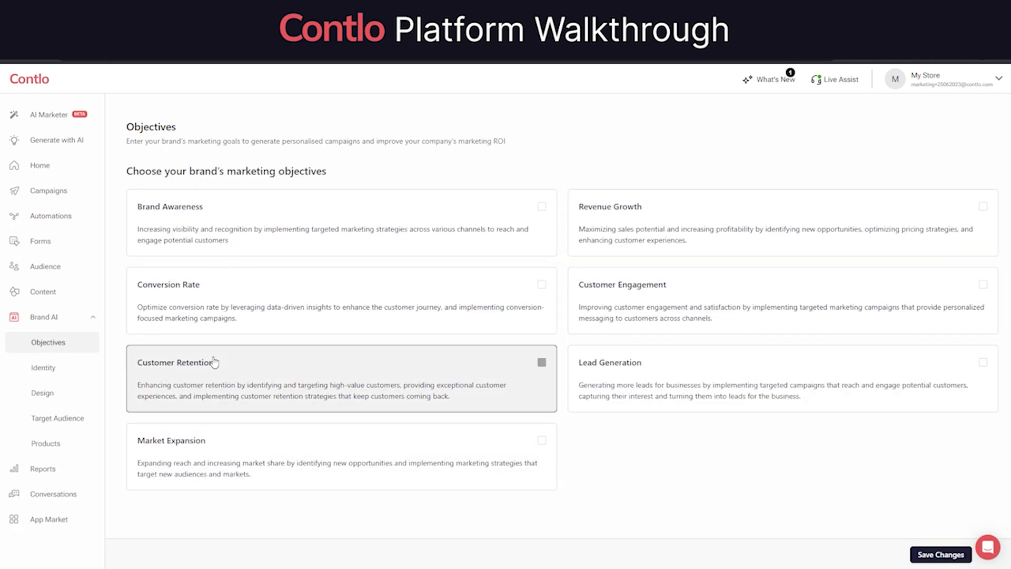
left_click(665, 280)
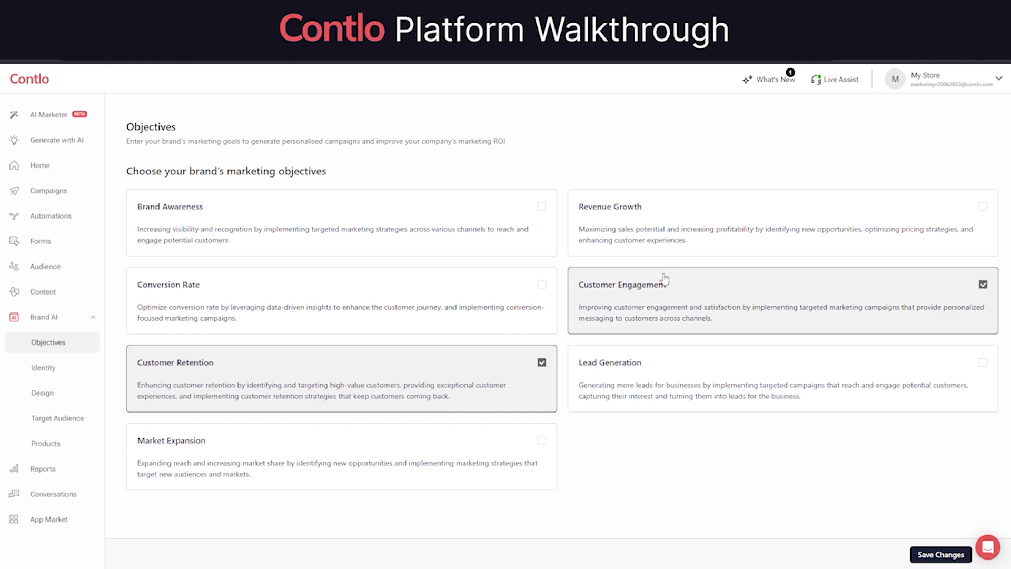
left_click(612, 224)
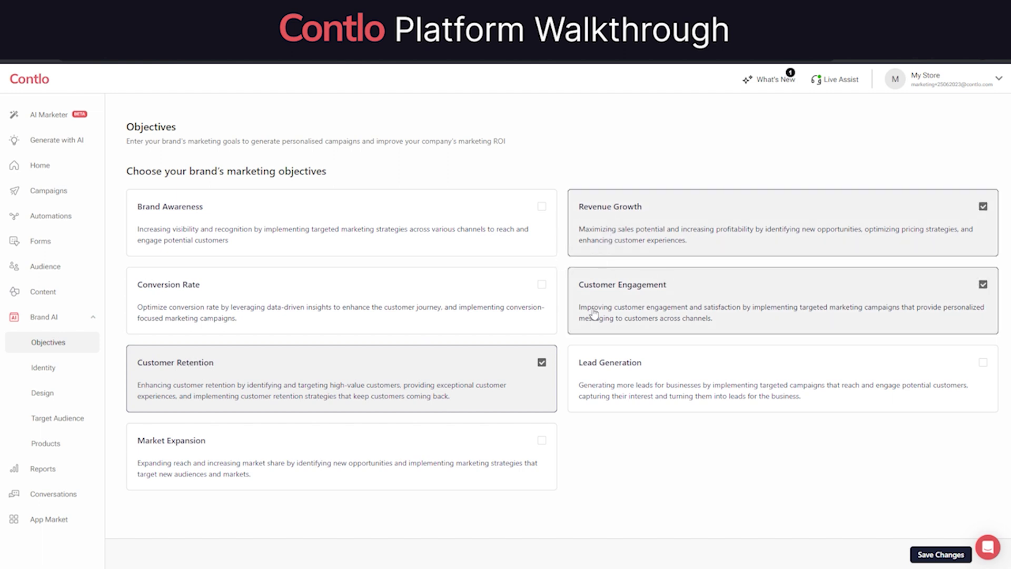
left_click(632, 387)
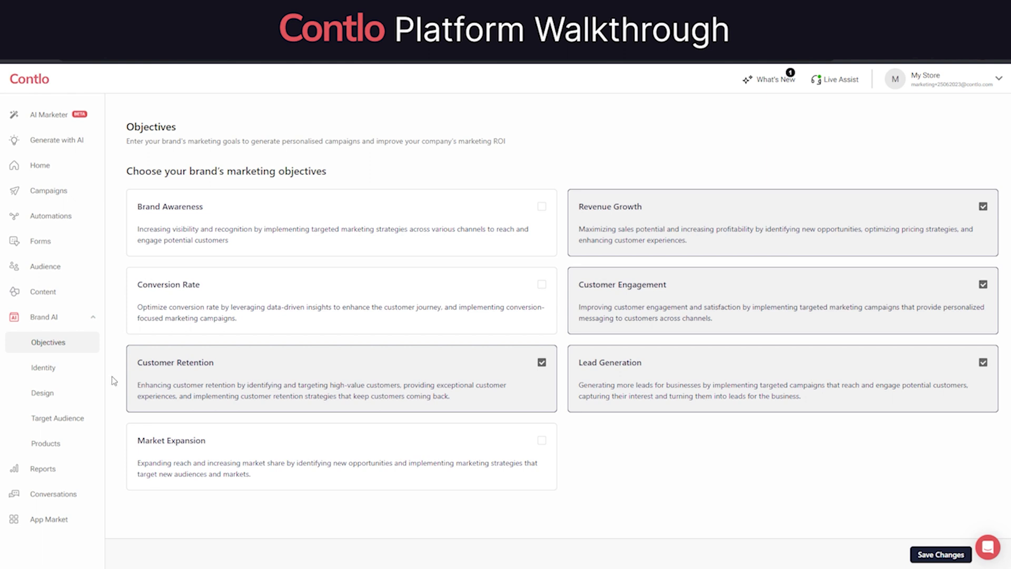
Step: Describe the brand as 'Selling dress online', choose Minimalist, and adjust the four tone sliders
left_click(60, 370)
left_click(202, 234)
type("Selling dress online")
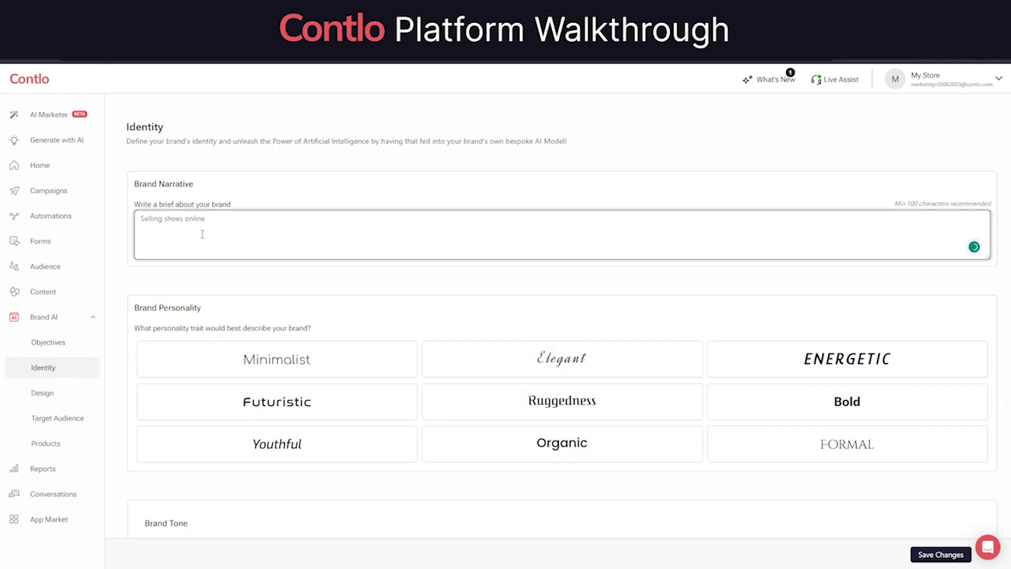
left_click(395, 355)
scroll(551, 362, "down", 4)
left_click_drag(563, 368, 710, 367)
left_click_drag(563, 388, 416, 388)
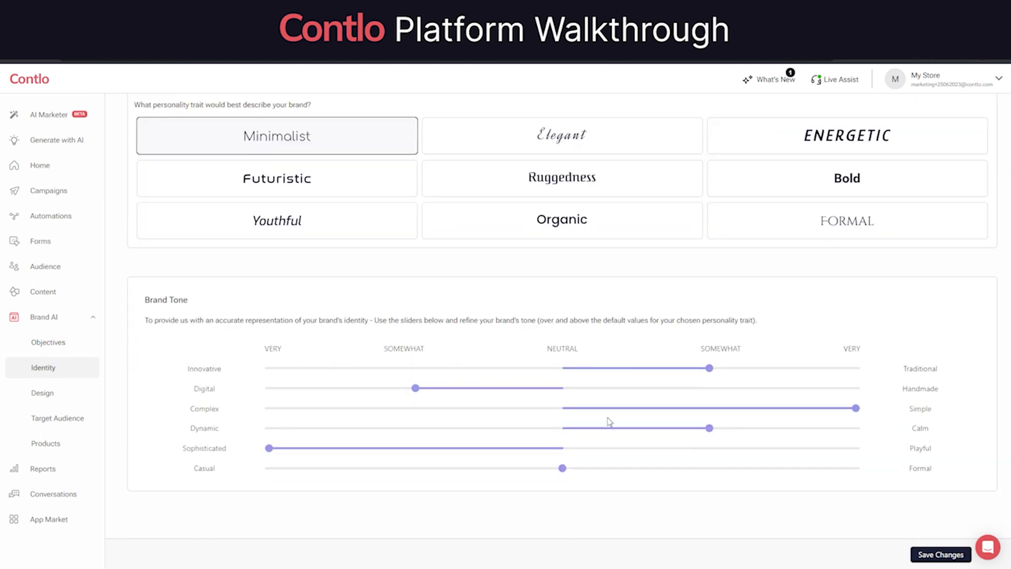
left_click_drag(709, 428, 856, 428)
left_click_drag(563, 468, 709, 468)
left_click(42, 392)
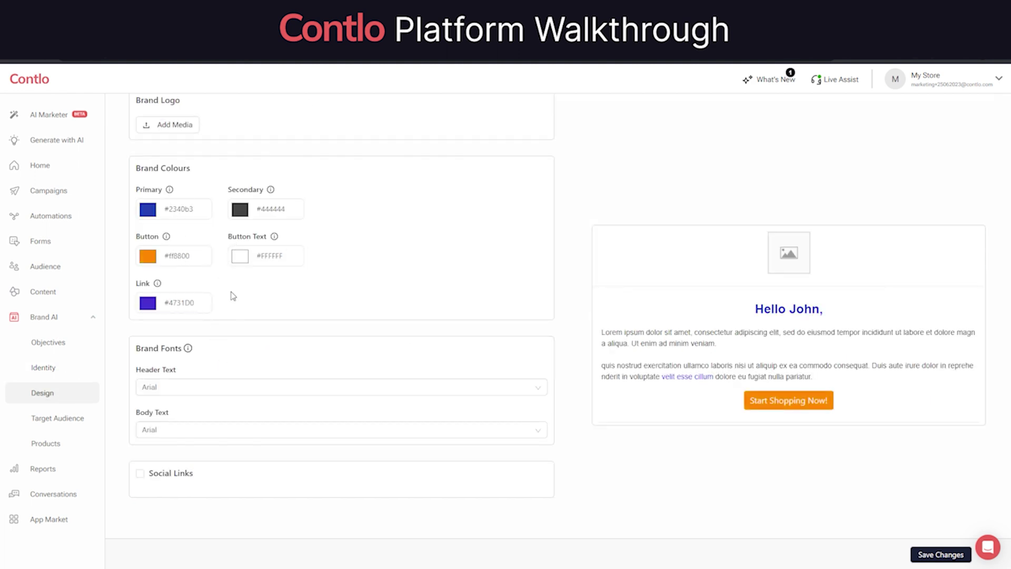
Step: Set the header font to Helvetica and the body font to Brush Script MT
left_click(188, 387)
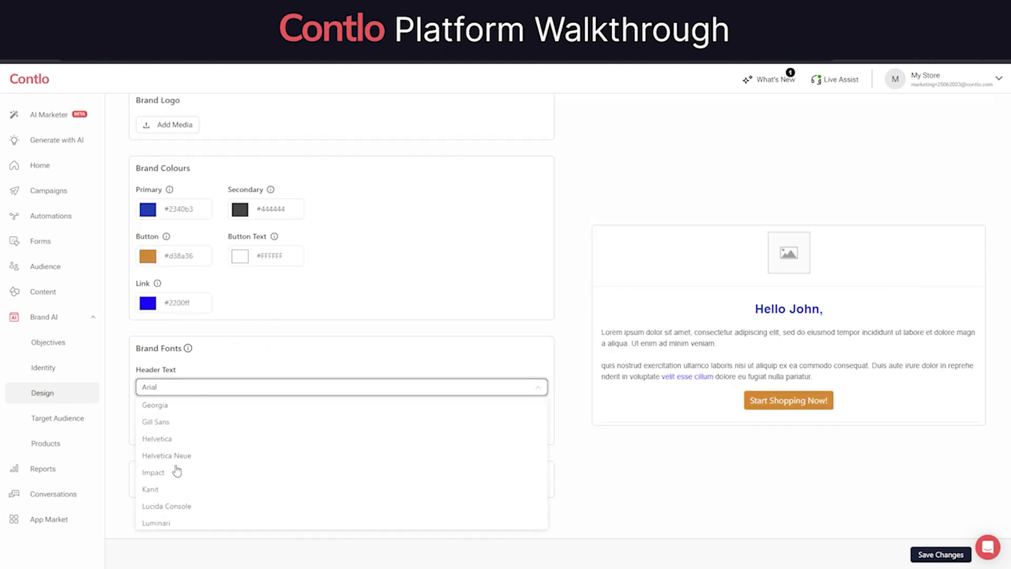
left_click(176, 472)
left_click(174, 429)
left_click(153, 396)
left_click(154, 394)
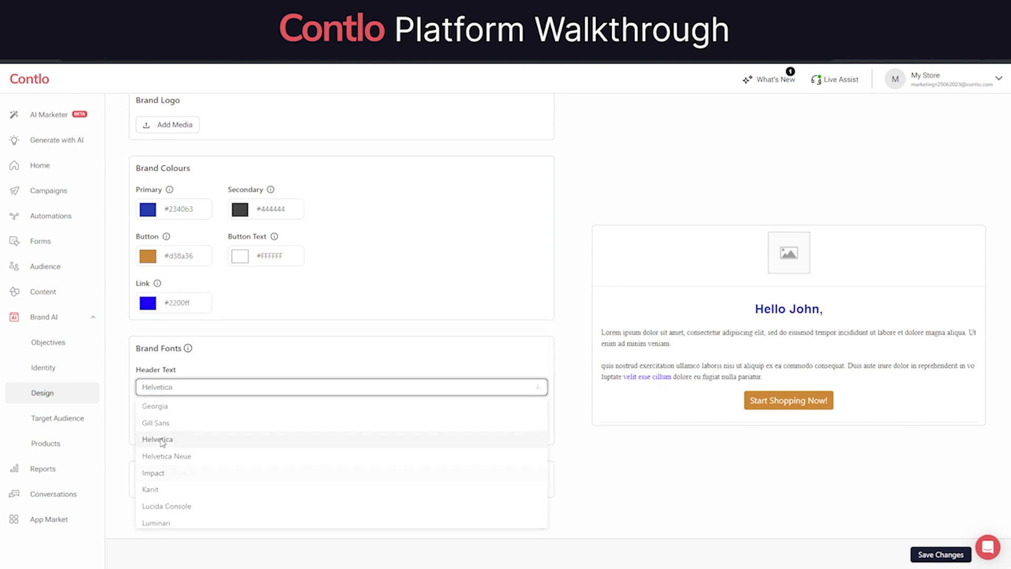
left_click(158, 436)
Step: Enable social links and add Facebook, Youtube and Twitter
left_click(141, 473)
scroll(199, 460, "down", 1)
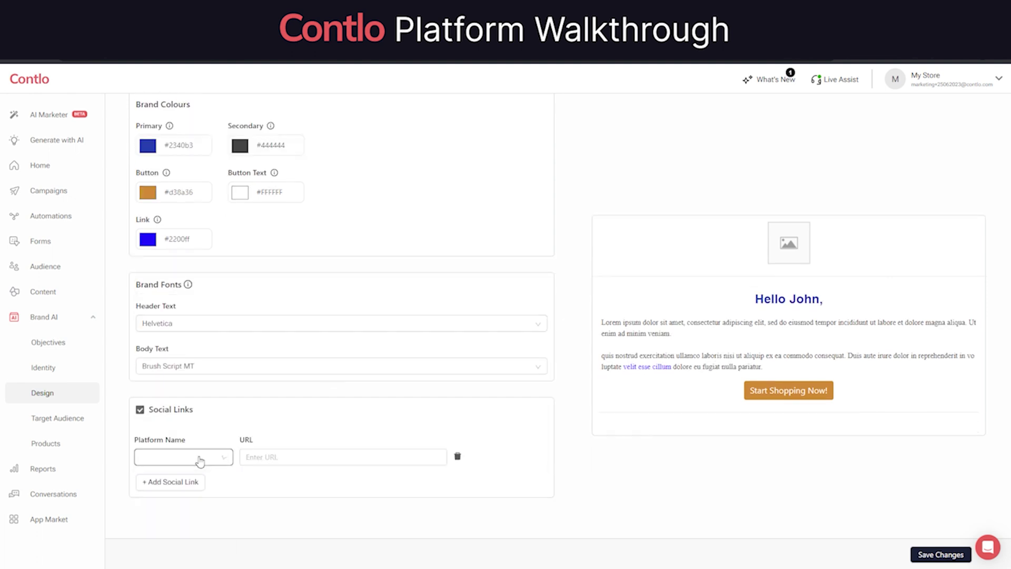
left_click(199, 461)
left_click(194, 477)
left_click(195, 479)
left_click(180, 492)
left_click(167, 547)
scroll(227, 501, "down", 1)
left_click(170, 481)
left_click(179, 495)
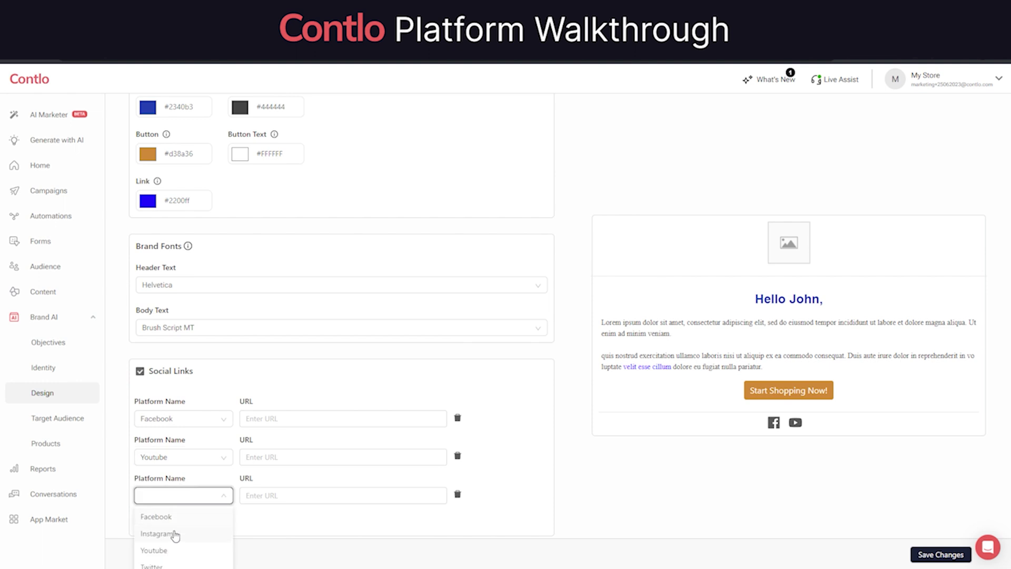
scroll(174, 535, "down", 1)
left_click(173, 526)
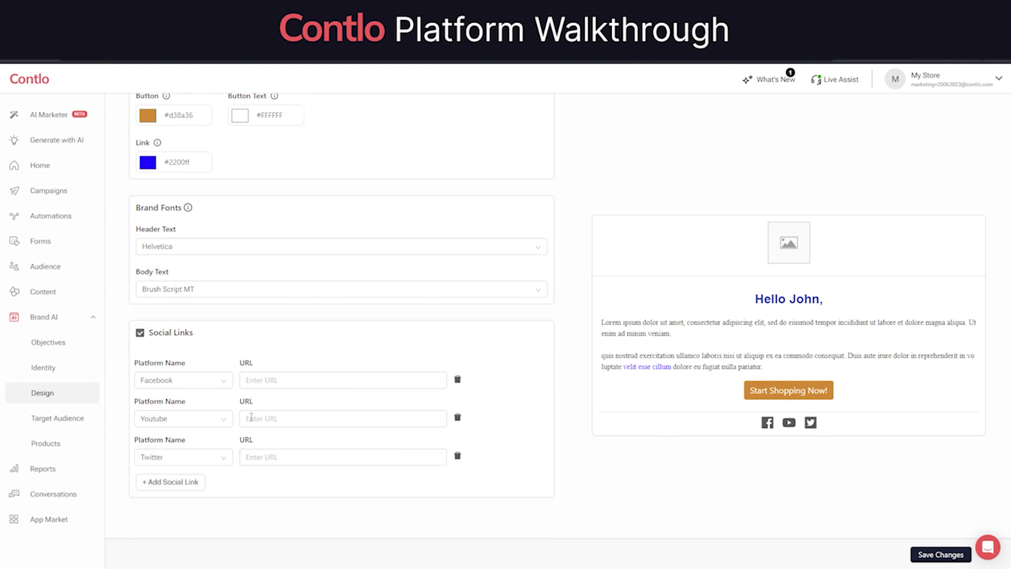
Step: Start a new target audience persona, discard it, and look at the brand Products page
left_click(49, 419)
left_click(956, 125)
left_click(396, 310)
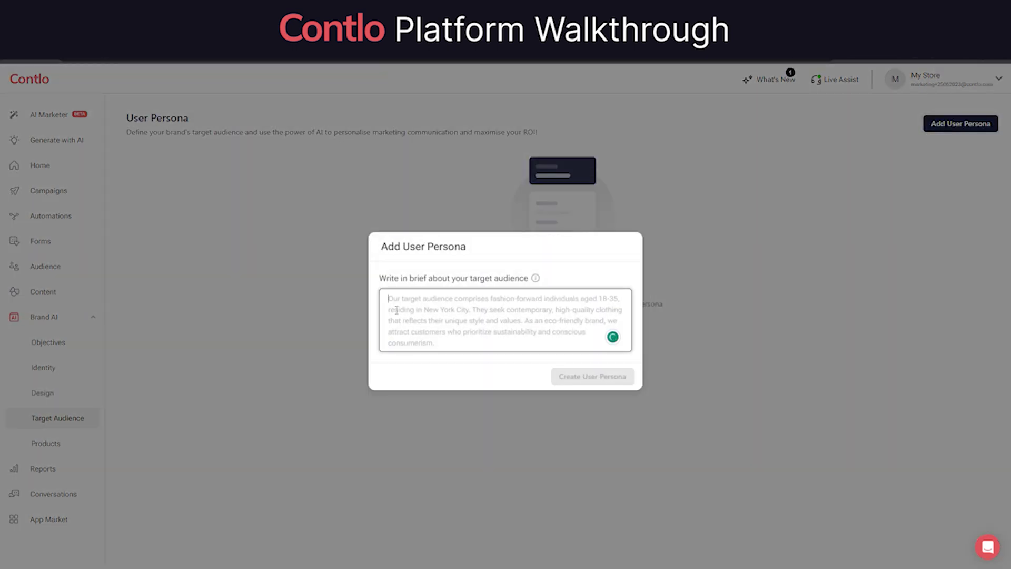
left_click(68, 431)
left_click(50, 442)
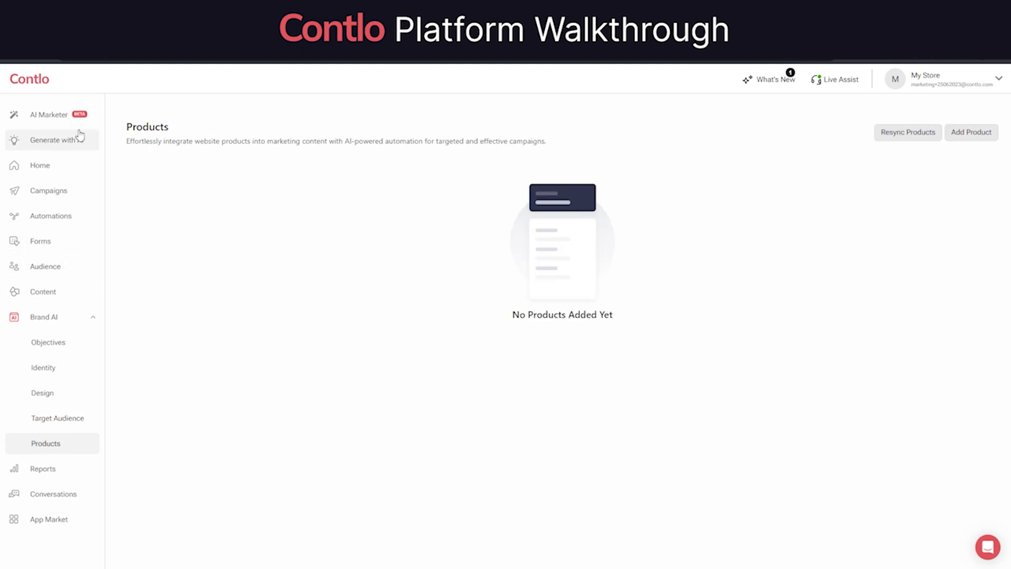
left_click(67, 114)
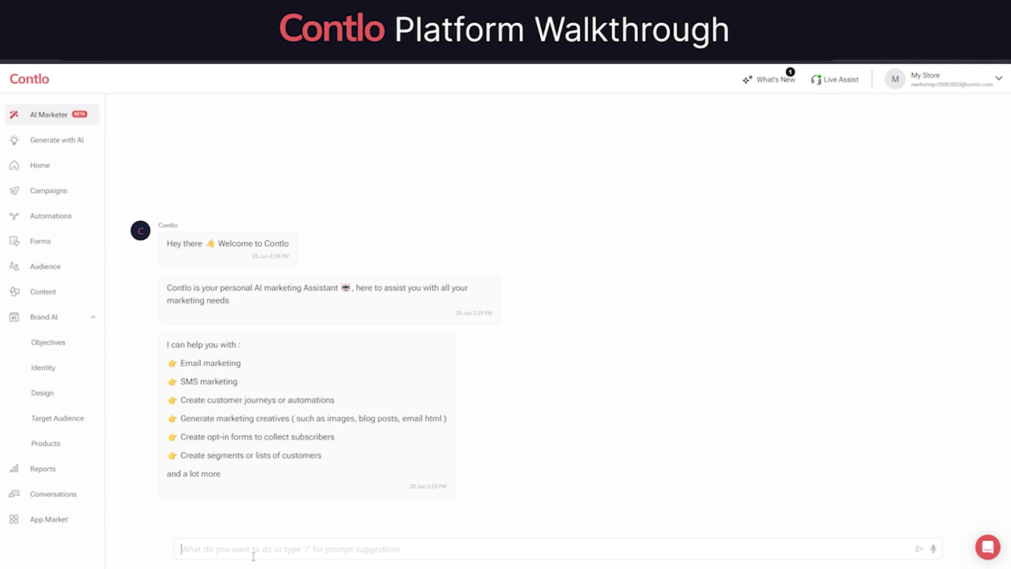
Step: Ask the AI Marketer to send an email campaign and address it to My first list
type("send an")
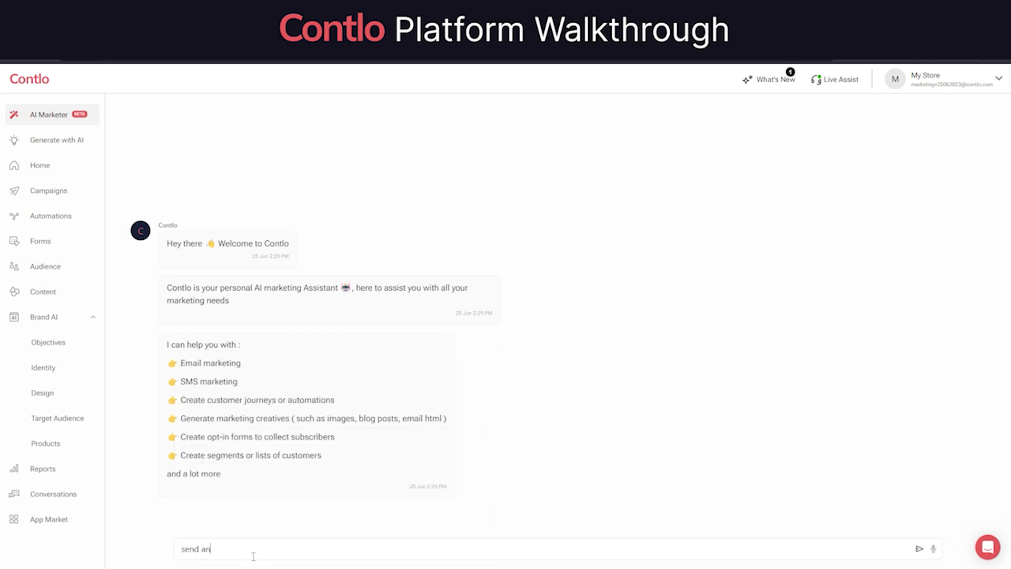
type(" email campaign")
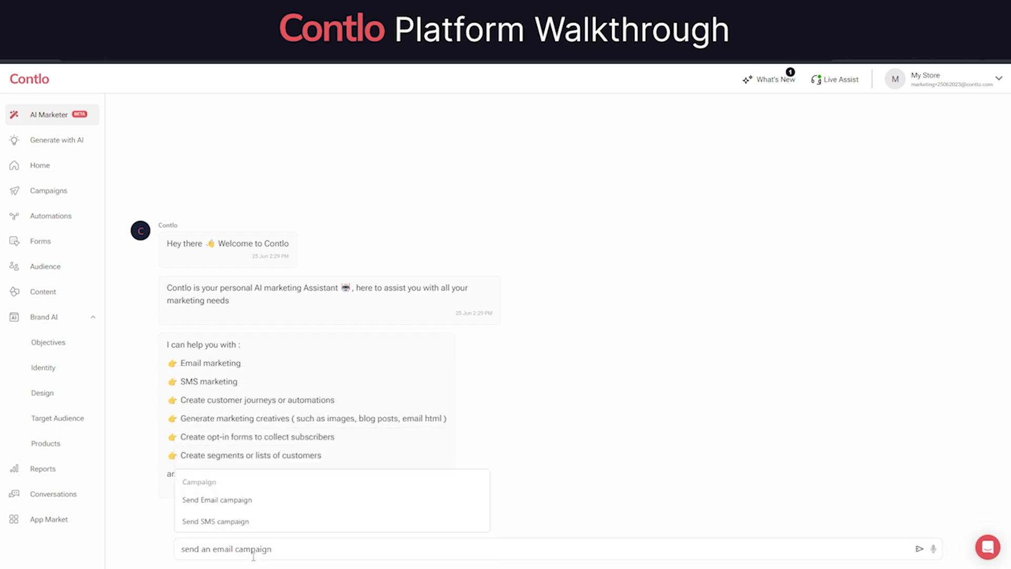
key("Return")
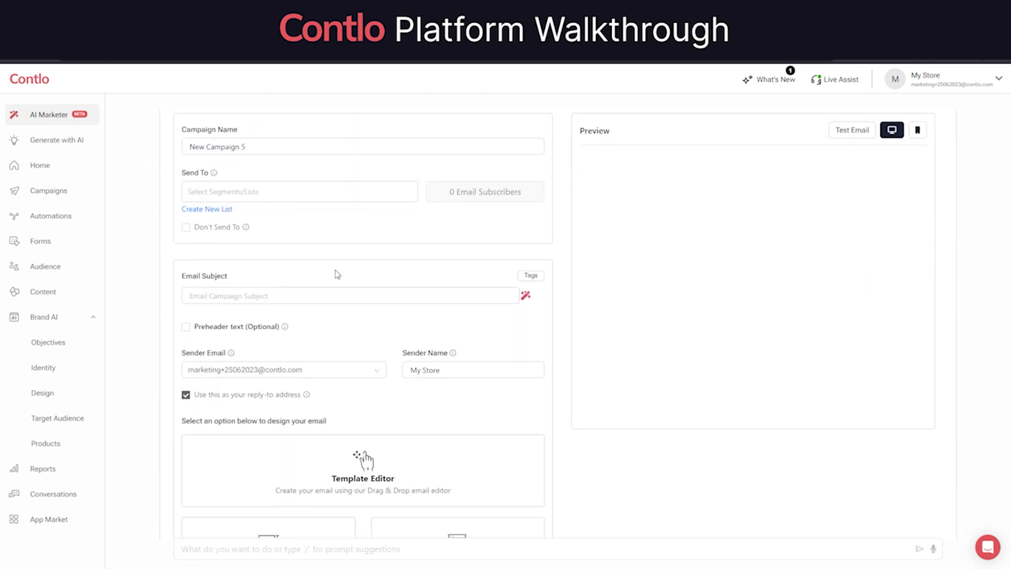
scroll(355, 330, "down", 3)
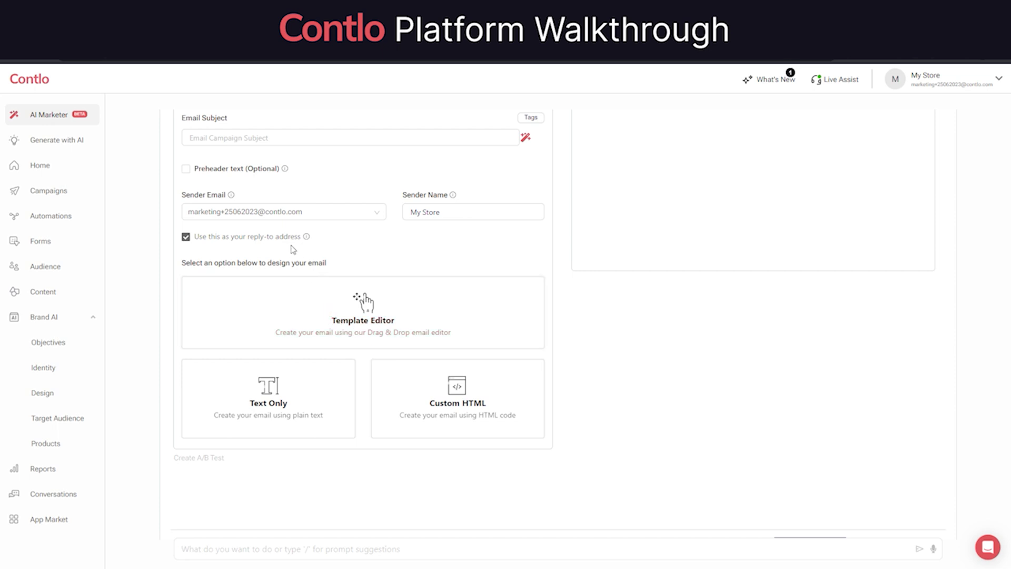
scroll(263, 221, "up", 4)
left_click(253, 243)
left_click(259, 268)
scroll(495, 332, "down", 2)
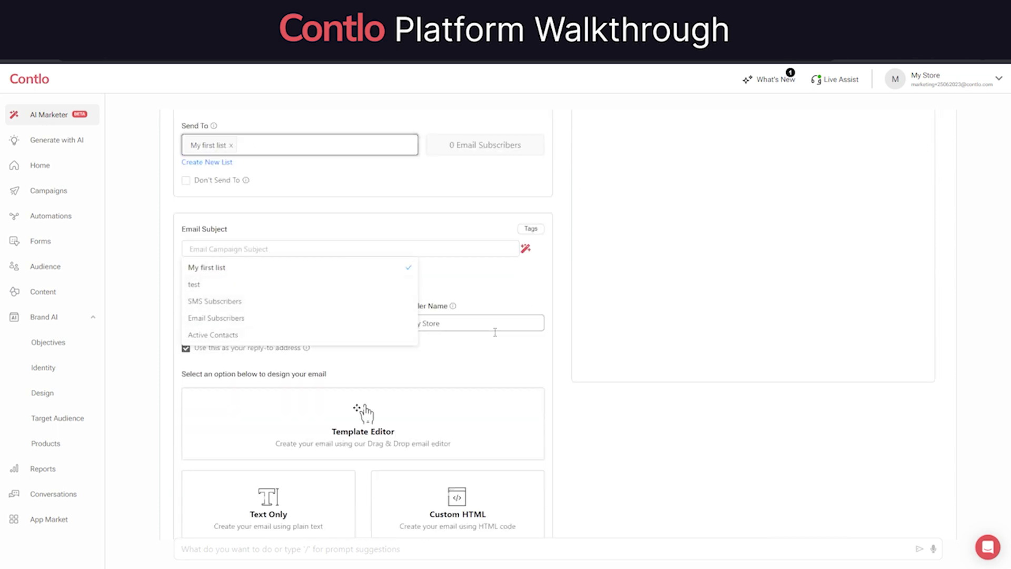
left_click(495, 332)
Step: Ask 'How was my overall sales last month' and select the assistant's reply
left_click(254, 550)
scroll(254, 550, "down", 3)
type("How was my over")
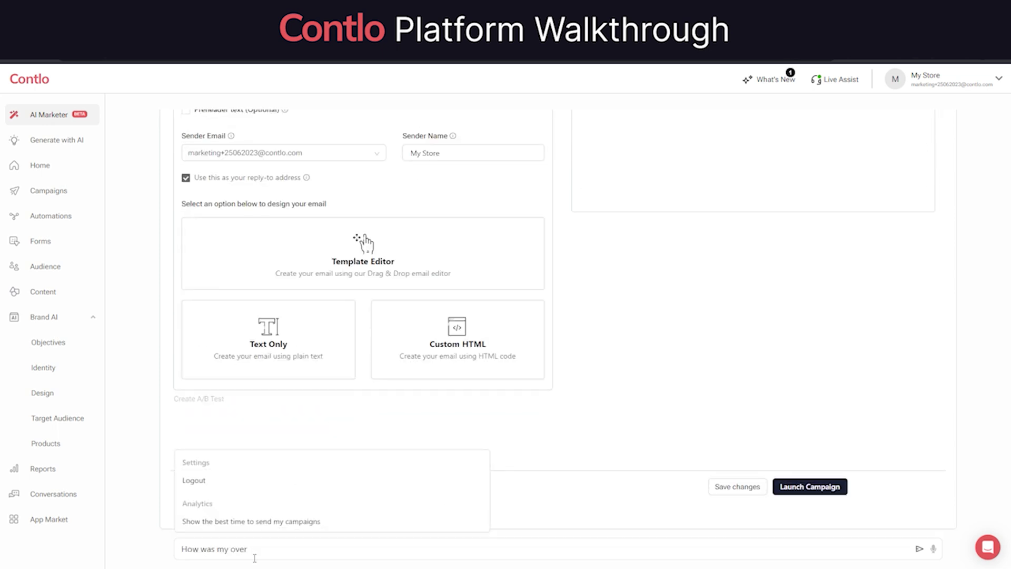
type("all sales last")
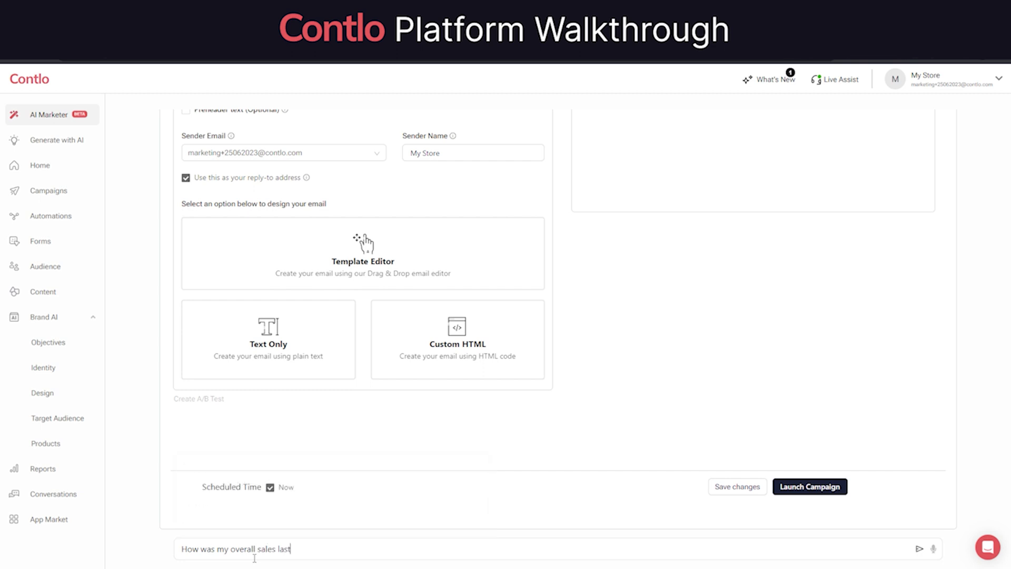
type(" month")
key("Return")
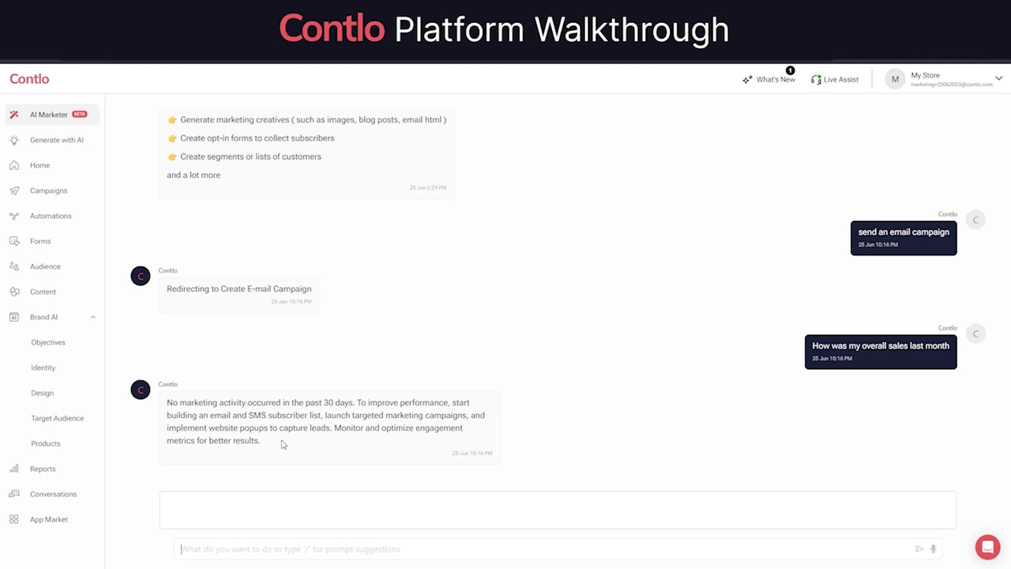
left_click_drag(262, 447, 152, 403)
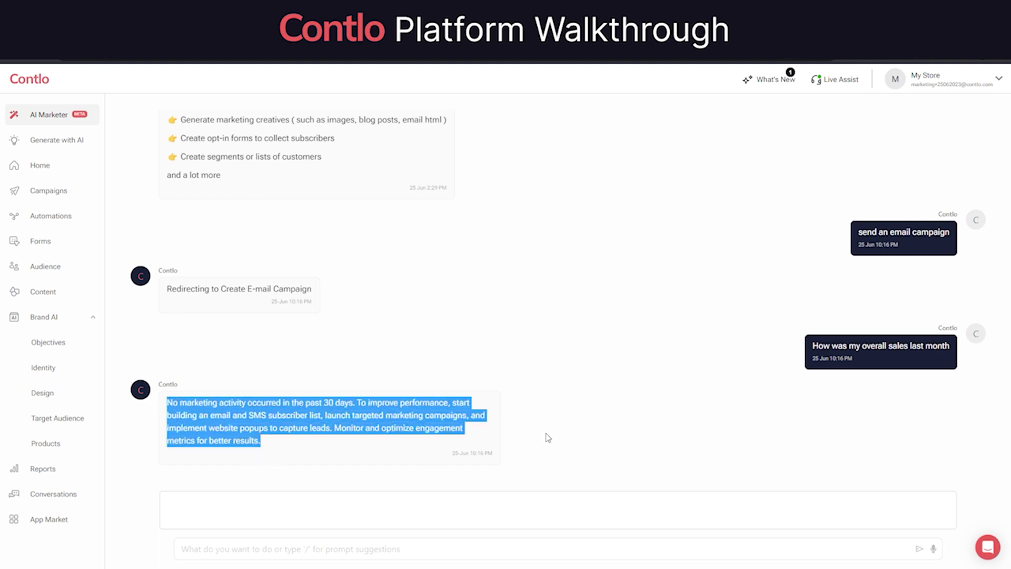